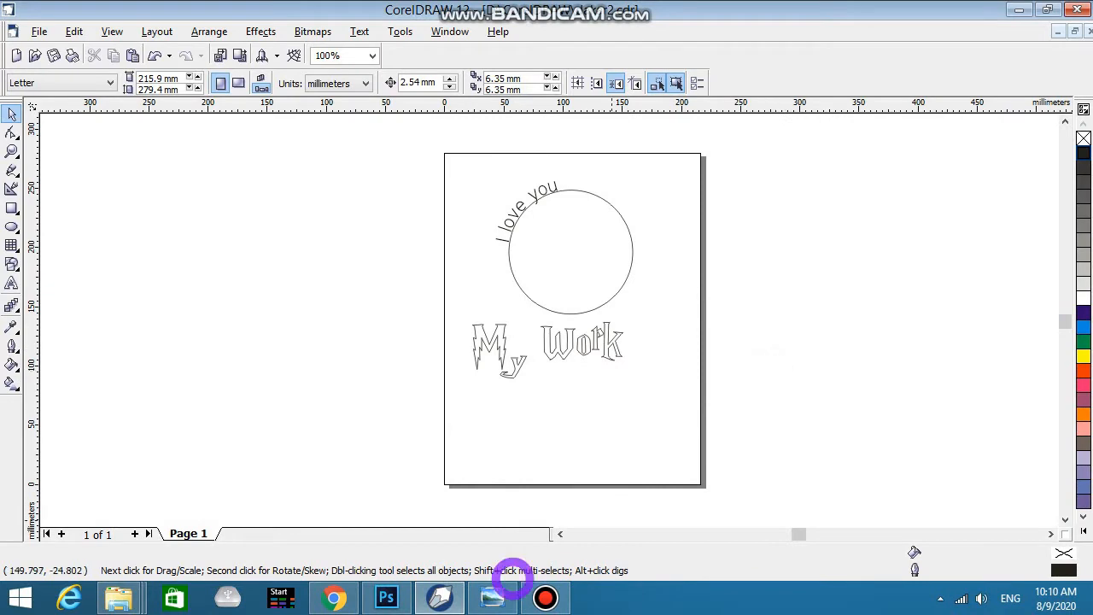
Switch to Windows Photo Viewer and look through the CorelDRAW interface diagrams and the design sample images
{"action": "mouse_move", "coordinate": [498, 591]}
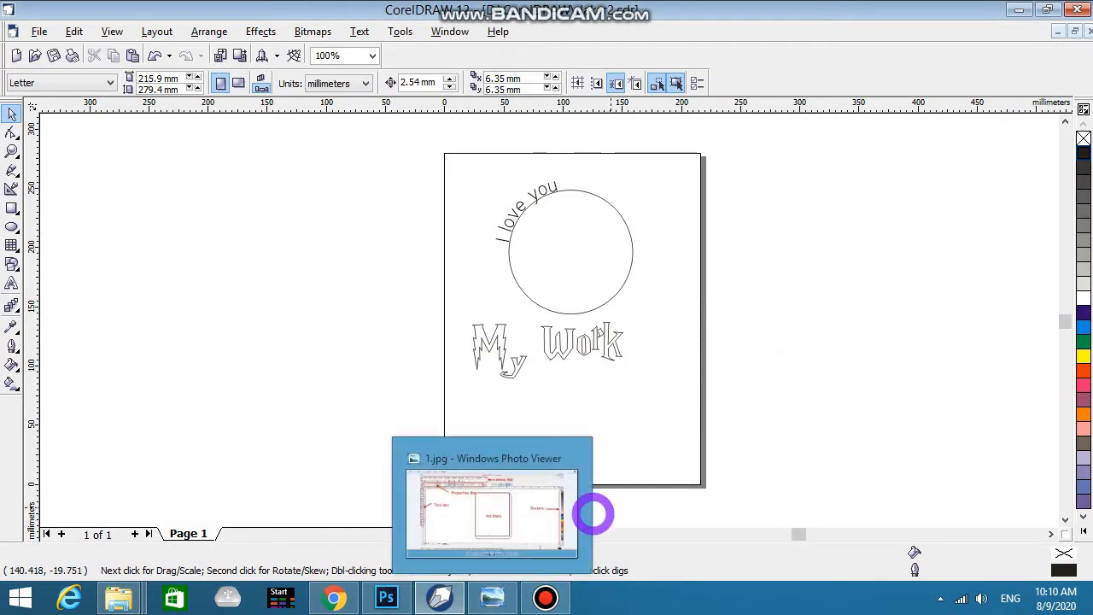
{"action": "left_click", "coordinate": [496, 596]}
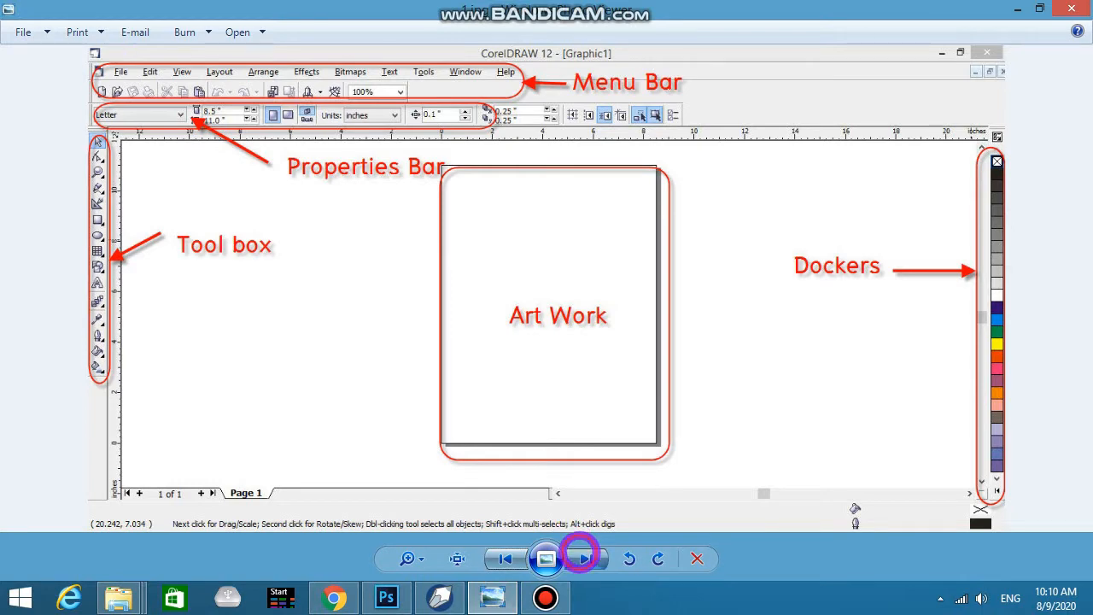
{"action": "left_click", "coordinate": [586, 558]}
{"action": "left_click", "coordinate": [586, 559]}
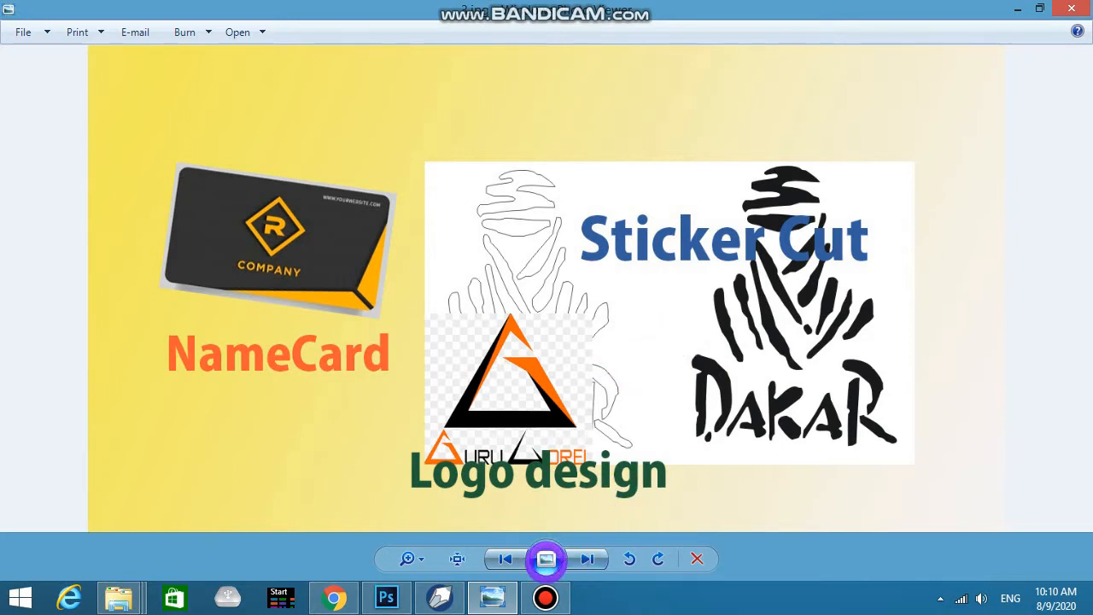
{"action": "left_click", "coordinate": [504, 559]}
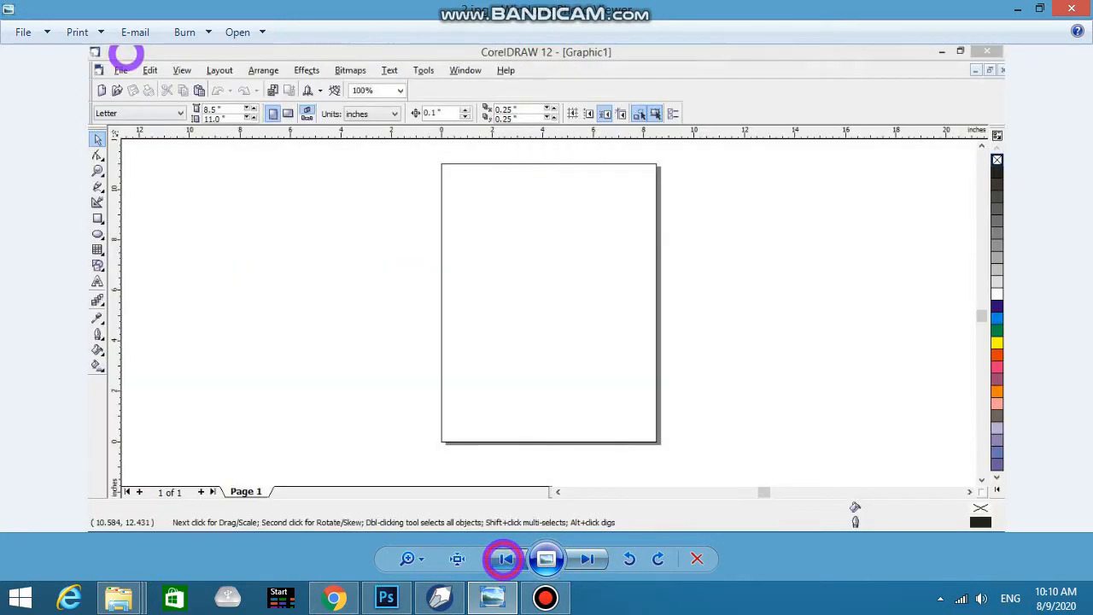
{"action": "left_click", "coordinate": [501, 559]}
{"action": "left_click", "coordinate": [572, 559]}
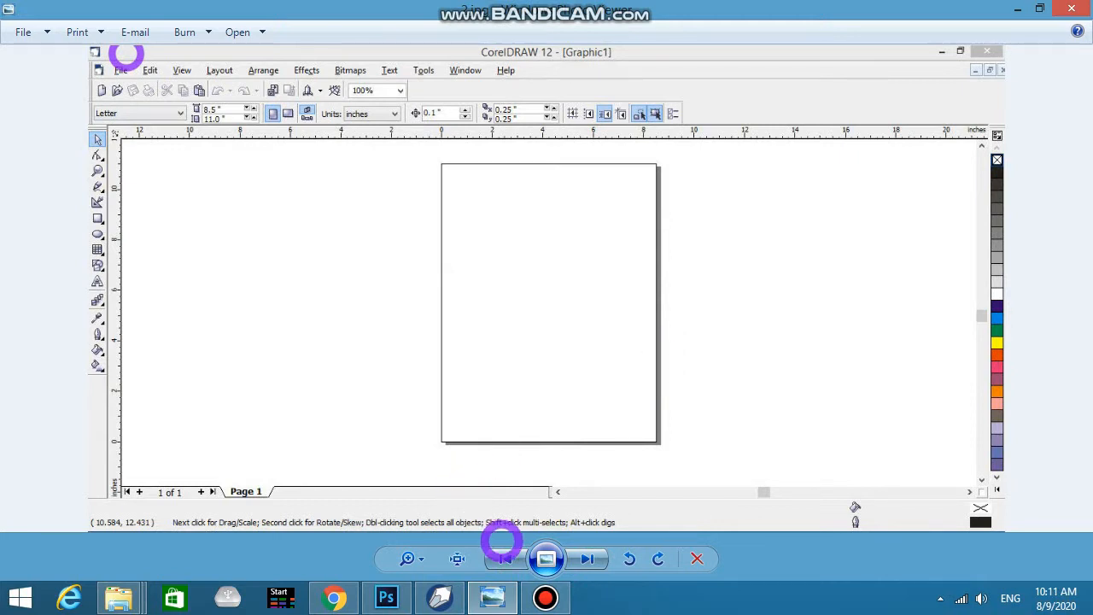
{"action": "left_click", "coordinate": [502, 559]}
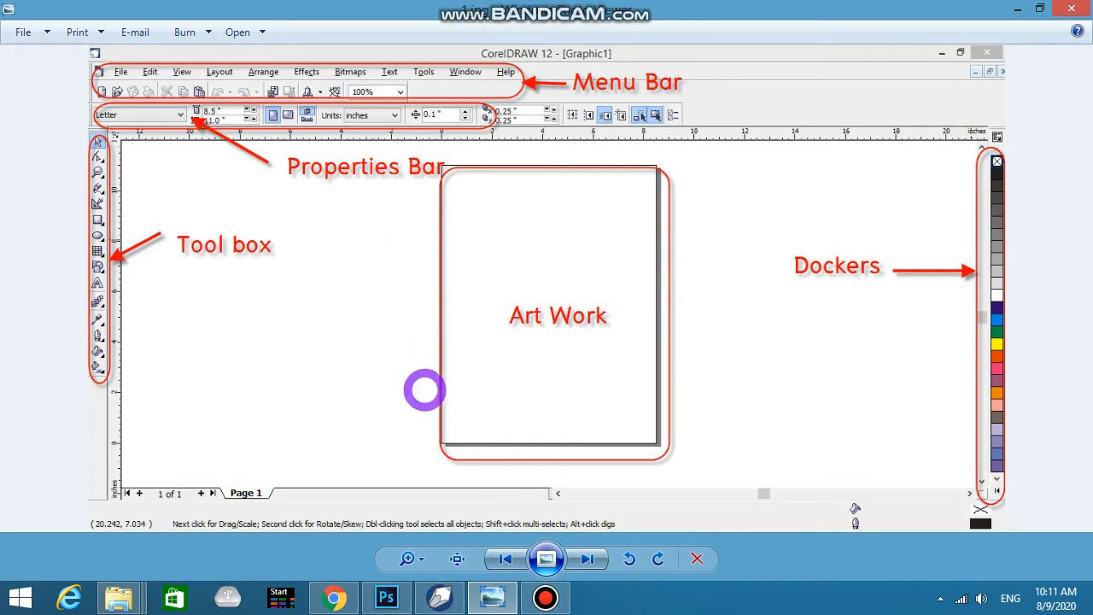
Switch back to CorelDRAW and set the page's paper size to A4
{"action": "left_click", "coordinate": [441, 591]}
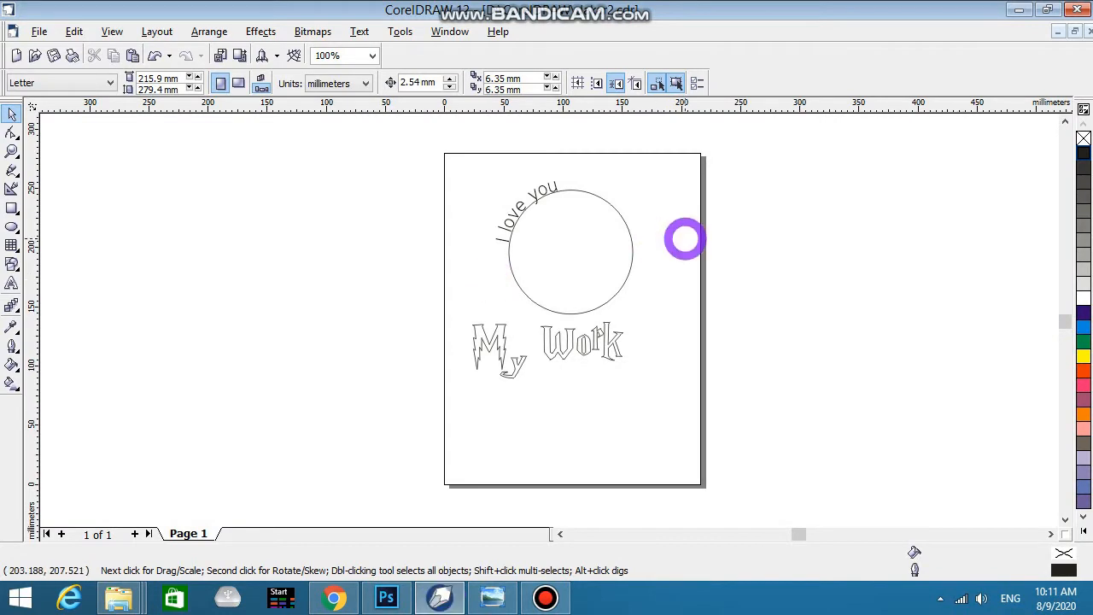
{"action": "scroll", "coordinate": [685, 242], "scroll_direction": "up", "scroll_amount": 1}
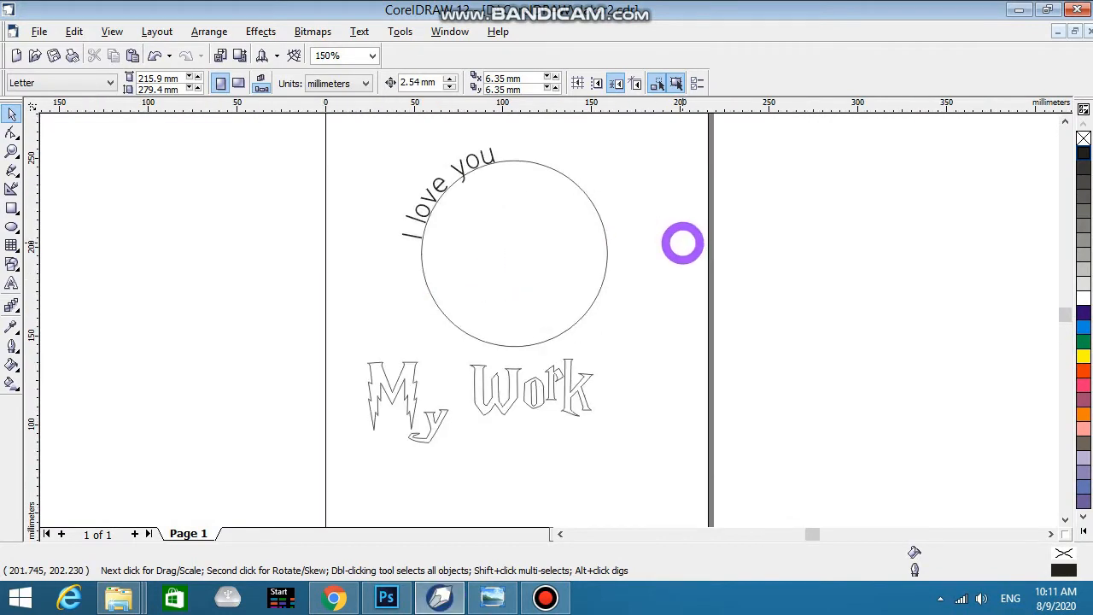
{"action": "scroll", "coordinate": [682, 243], "scroll_direction": "down", "scroll_amount": 1}
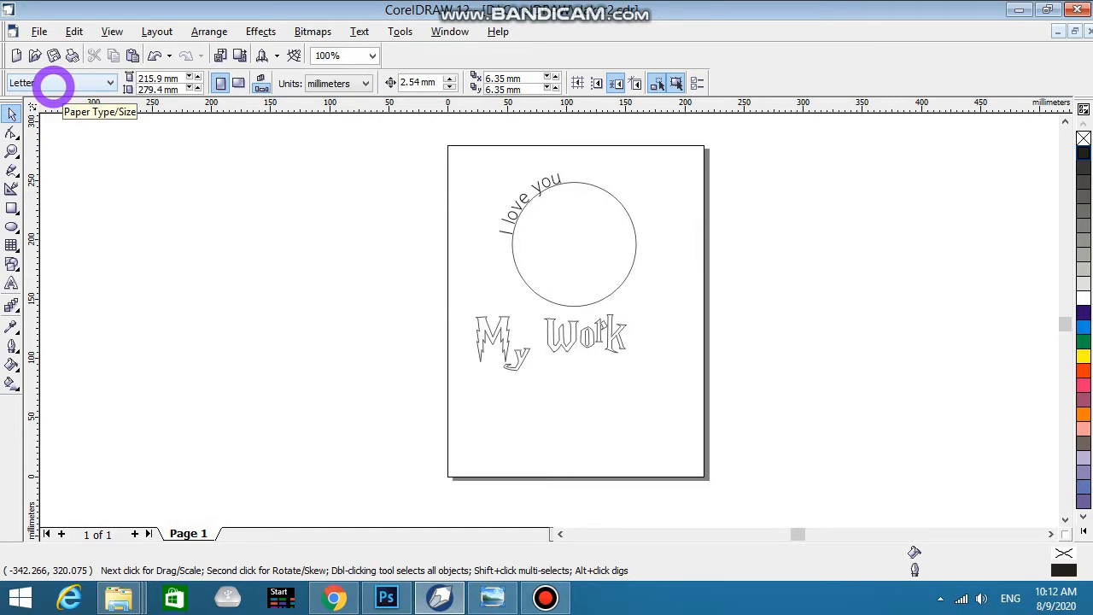
{"action": "left_click", "coordinate": [53, 84]}
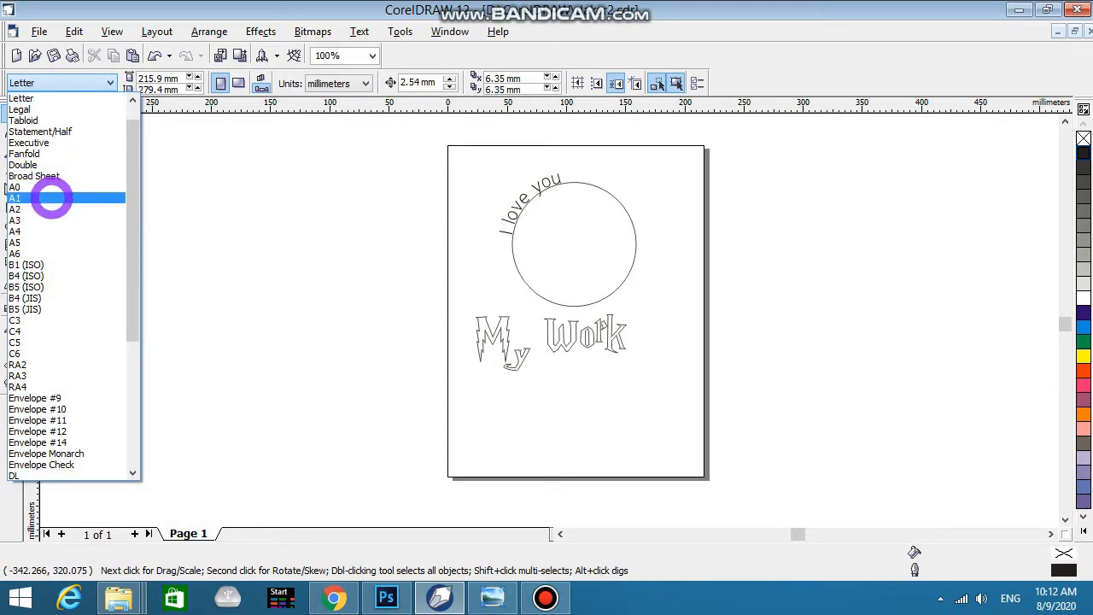
{"action": "left_click", "coordinate": [61, 230]}
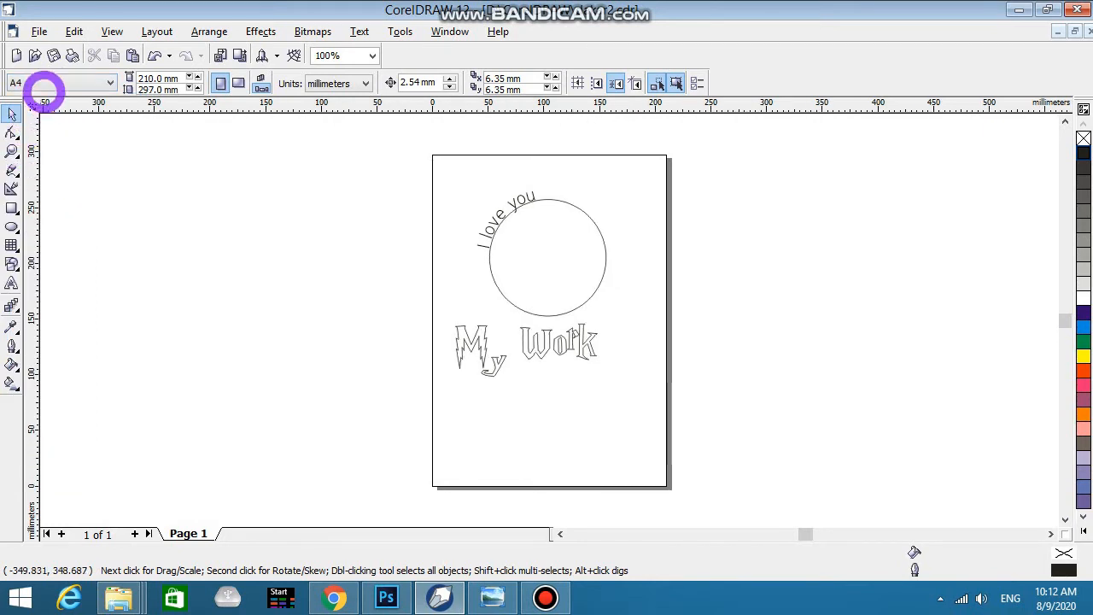
Try the A5 paper size on the page and return it to A4
{"action": "left_click", "coordinate": [42, 83]}
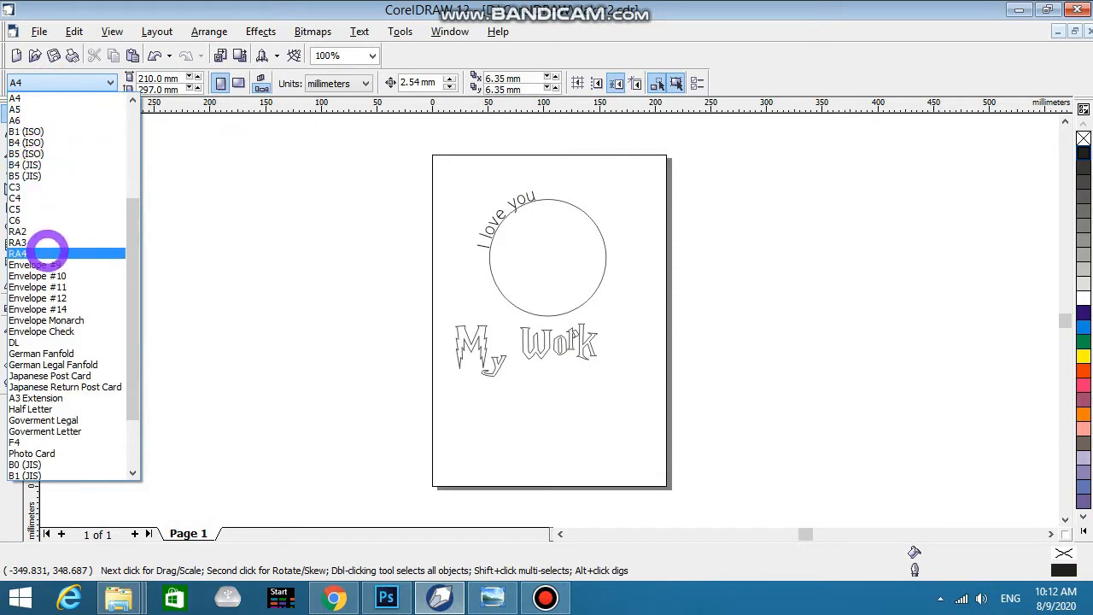
{"action": "left_click", "coordinate": [37, 107]}
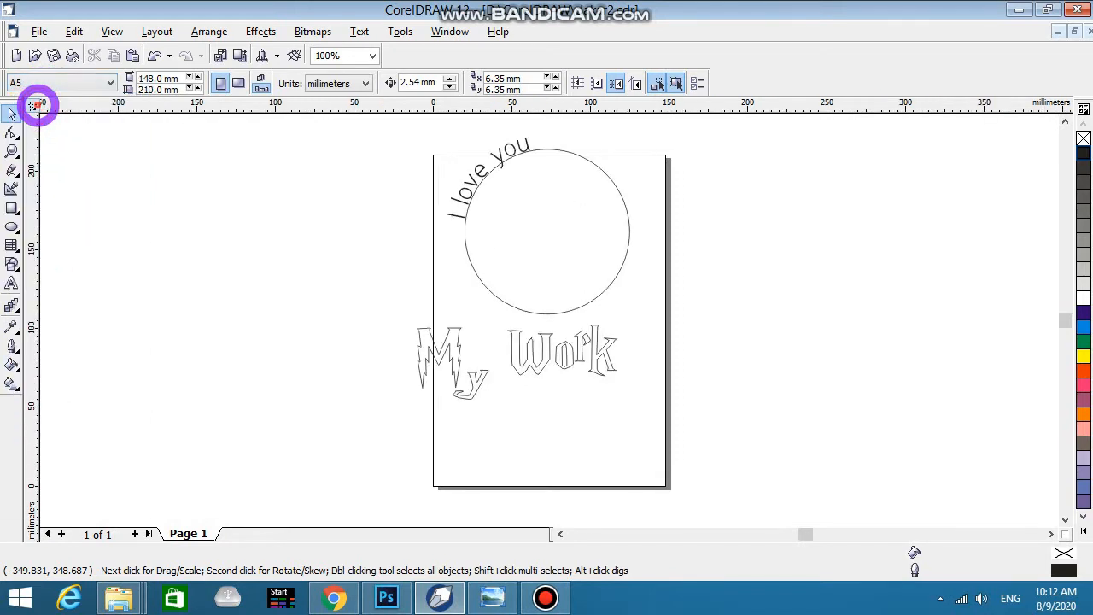
{"action": "left_click", "coordinate": [103, 85]}
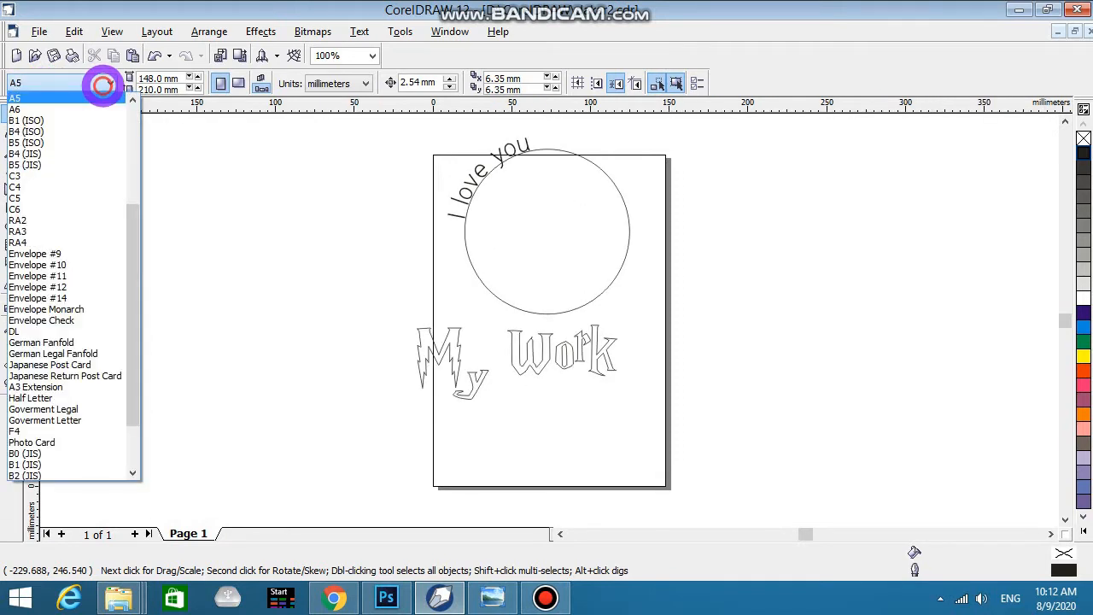
{"action": "left_click_drag", "start_coordinate": [137, 218], "coordinate": [137, 188]}
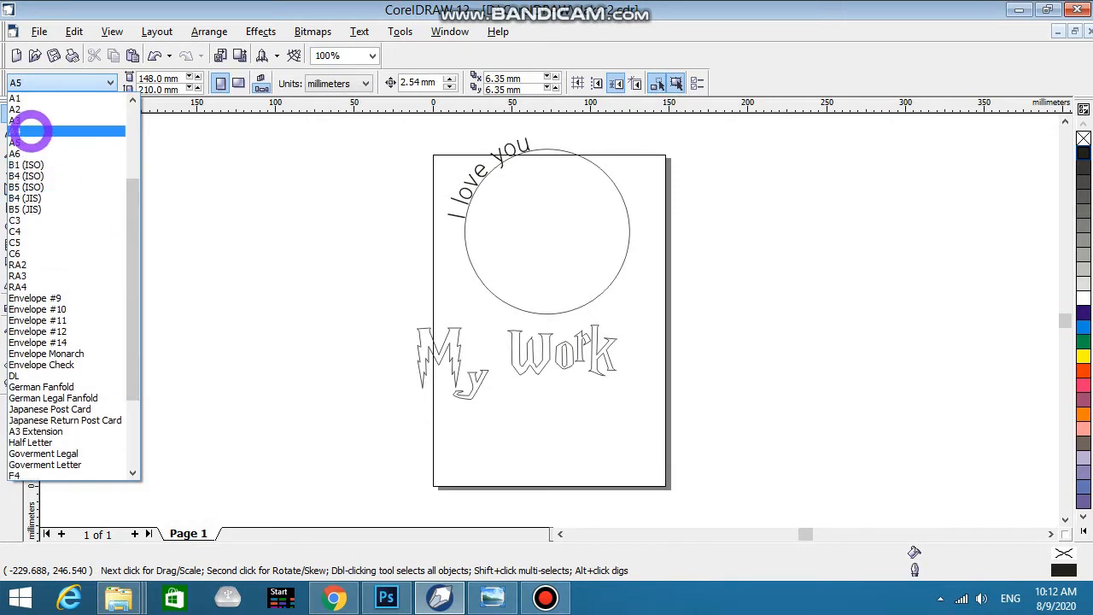
{"action": "left_click", "coordinate": [31, 130]}
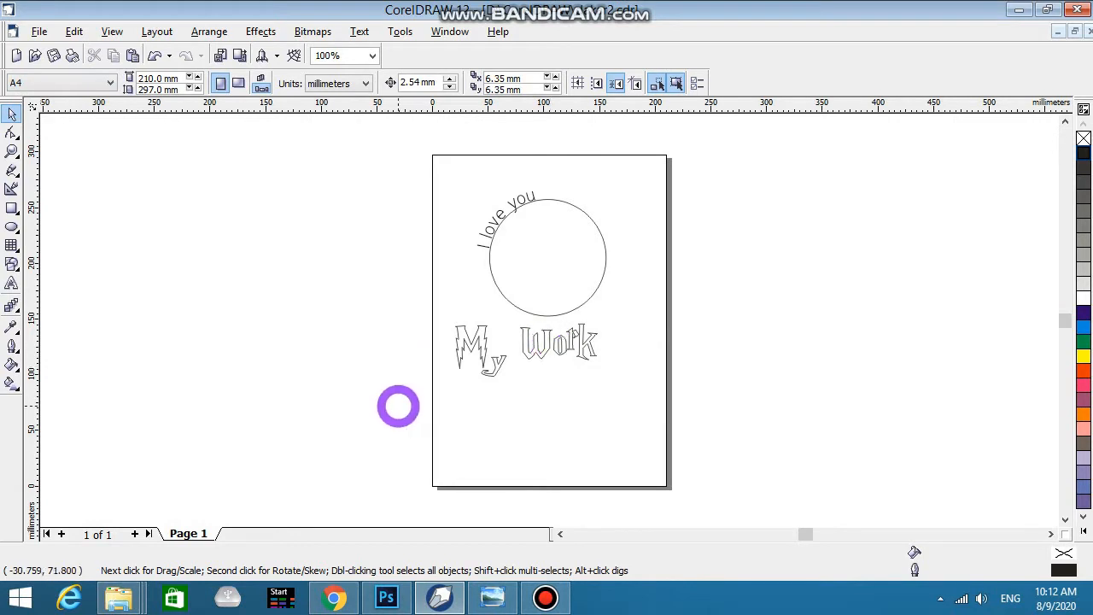
Dismiss the PointerFocus trial reminder and continue in trial mode
{"action": "left_click_drag", "start_coordinate": [398, 406], "coordinate": [699, 176]}
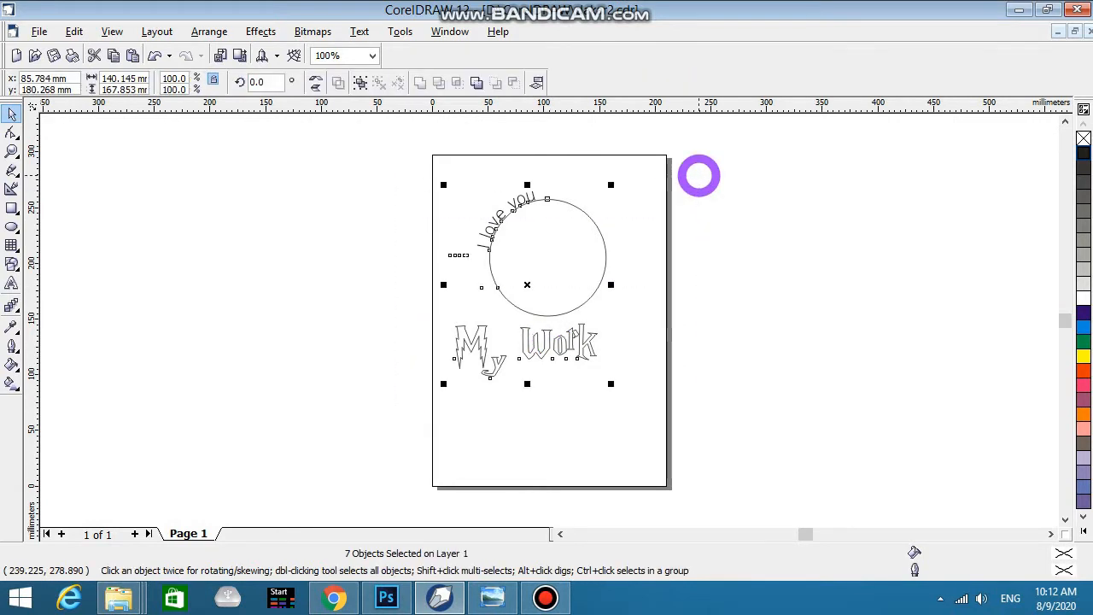
{"action": "left_click", "coordinate": [722, 210]}
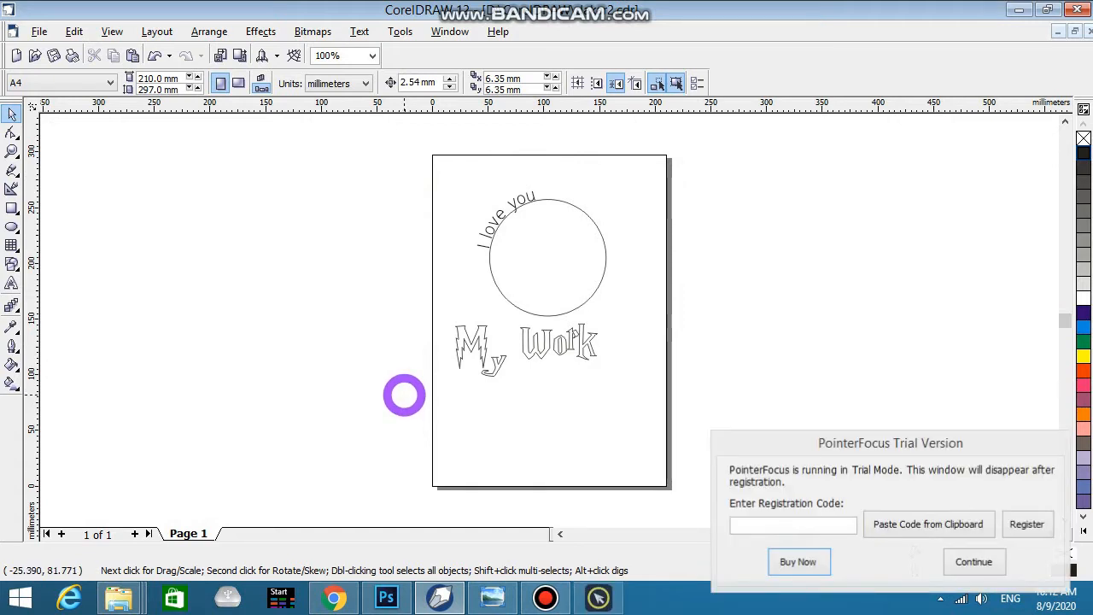
{"action": "left_click", "coordinate": [932, 524]}
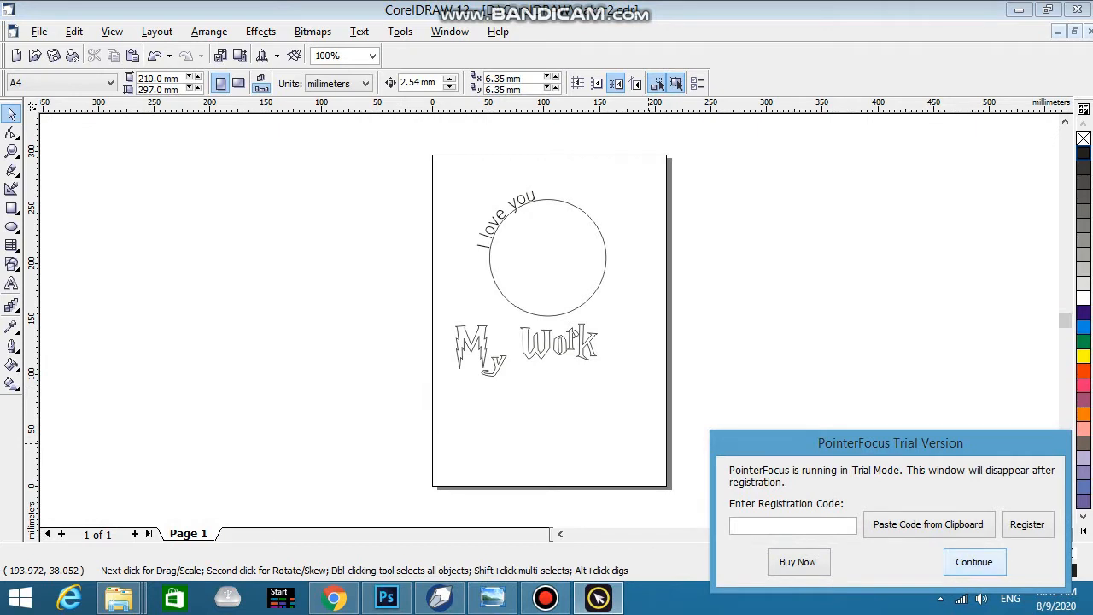
{"action": "left_click", "coordinate": [975, 562]}
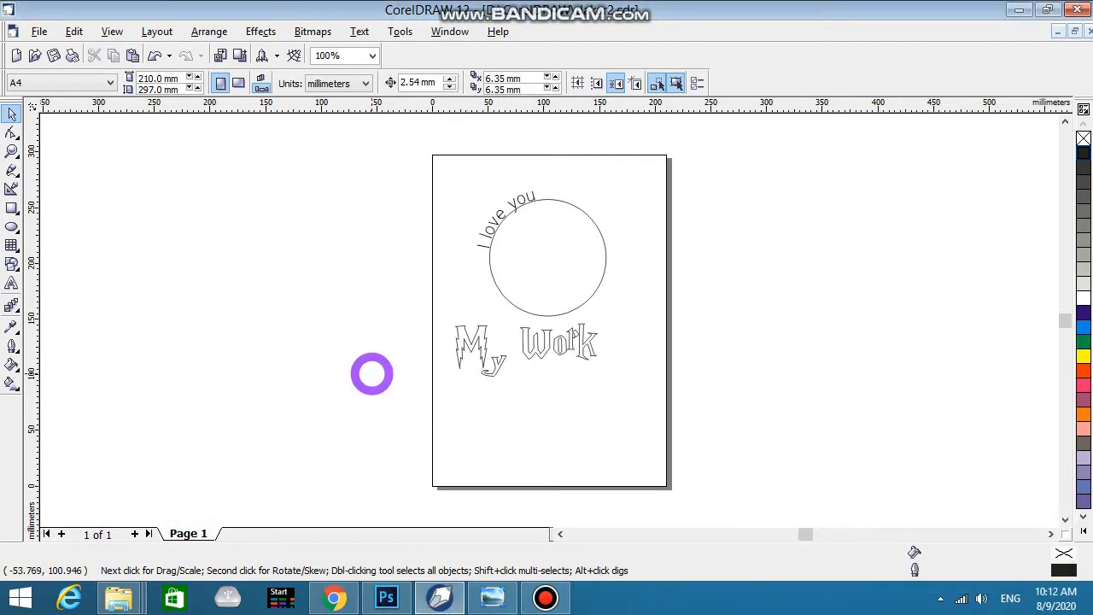
Delete the circle, its curved "I love you" text and all the "My Work" lettering from the page
{"action": "left_click_drag", "start_coordinate": [373, 376], "coordinate": [690, 174]}
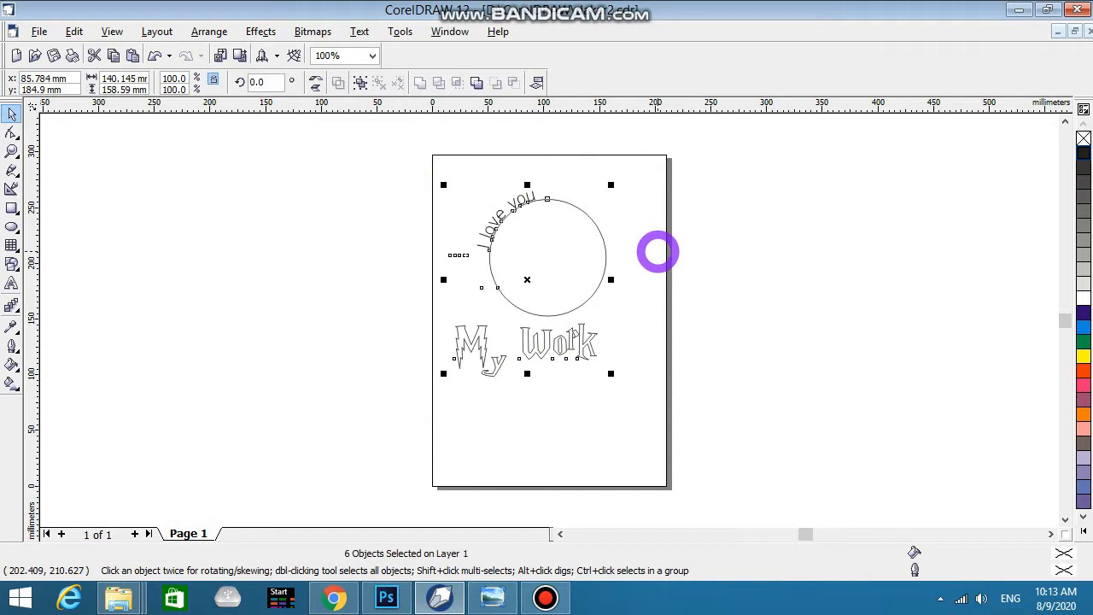
{"action": "key", "text": "Delete"}
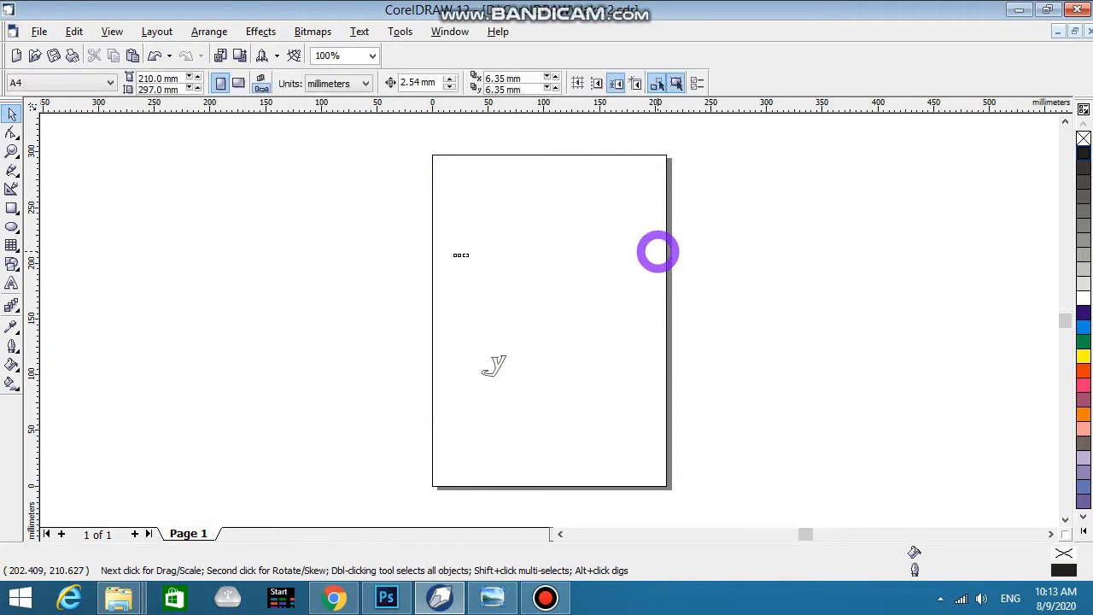
{"action": "scroll", "coordinate": [483, 436], "scroll_direction": "up", "scroll_amount": 1}
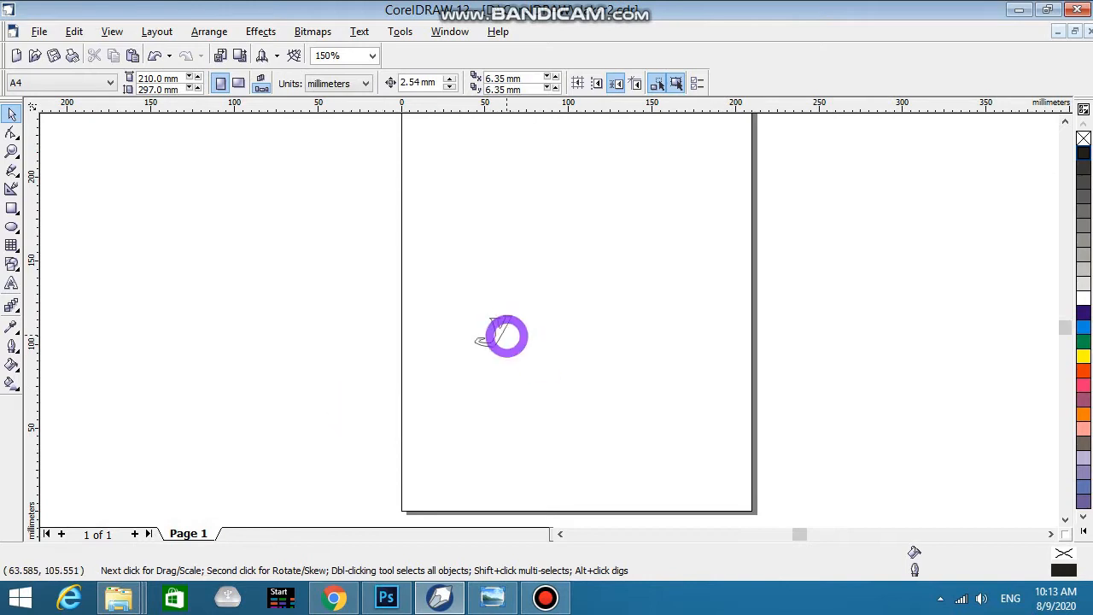
{"action": "left_click", "coordinate": [503, 331]}
{"action": "key", "text": "Delete"}
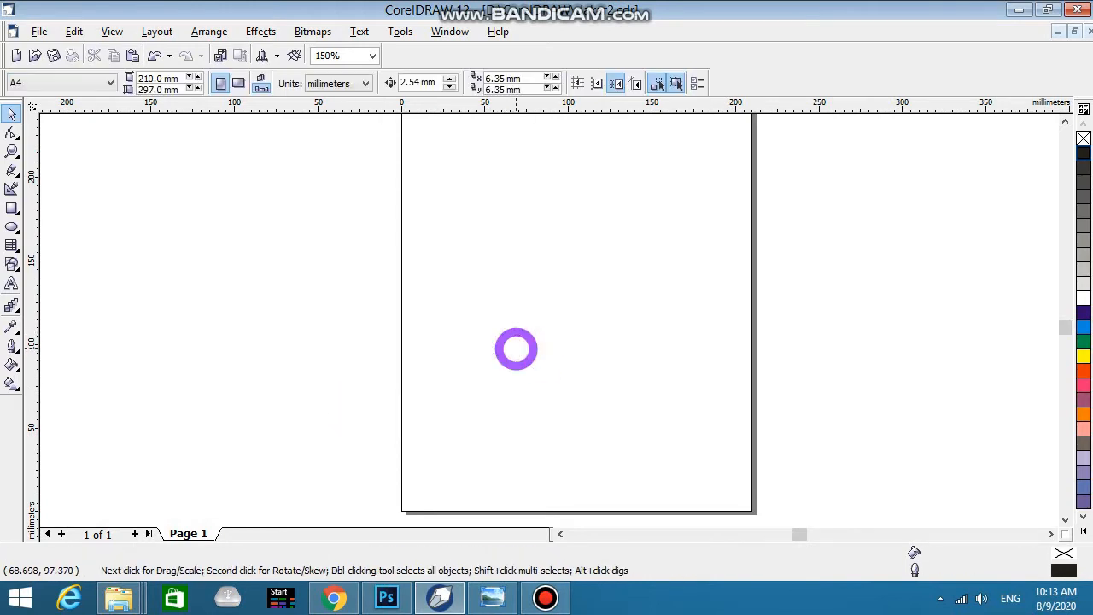
{"action": "scroll", "coordinate": [517, 358], "scroll_direction": "up", "scroll_amount": 1}
{"action": "scroll", "coordinate": [522, 379], "scroll_direction": "down", "scroll_amount": 3}
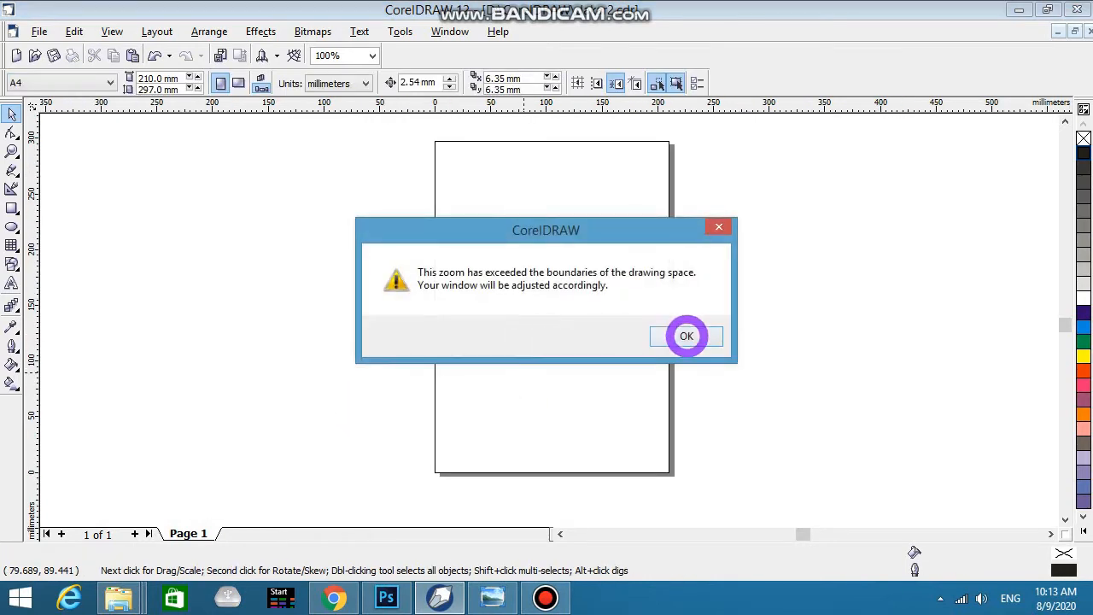
{"action": "left_click", "coordinate": [684, 335]}
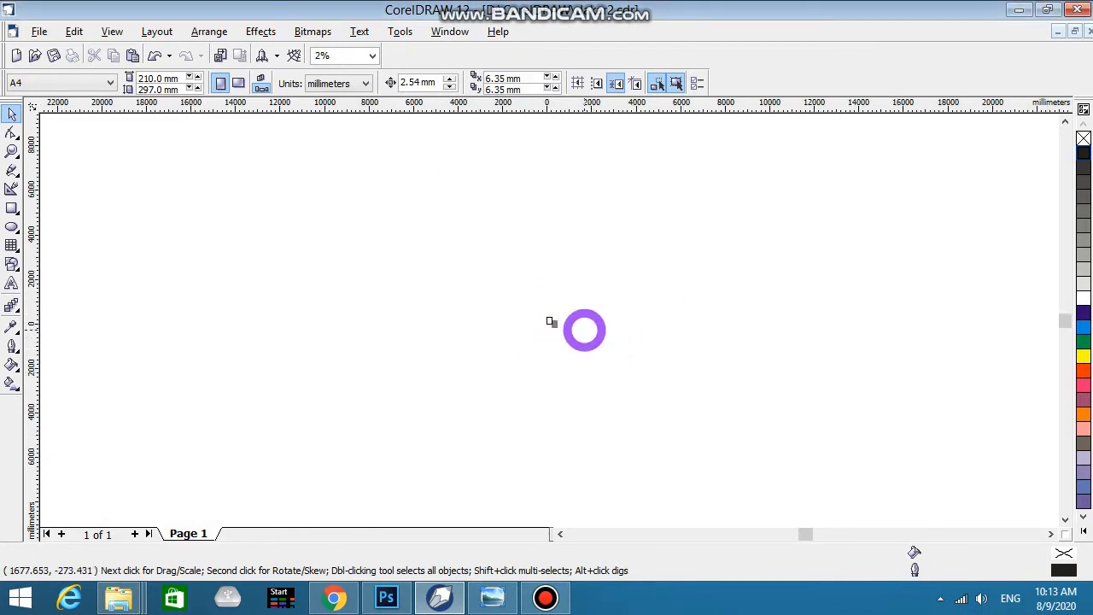
{"action": "scroll", "coordinate": [551, 322], "scroll_direction": "up", "scroll_amount": 2}
{"action": "scroll", "coordinate": [558, 340], "scroll_direction": "up", "scroll_amount": 2}
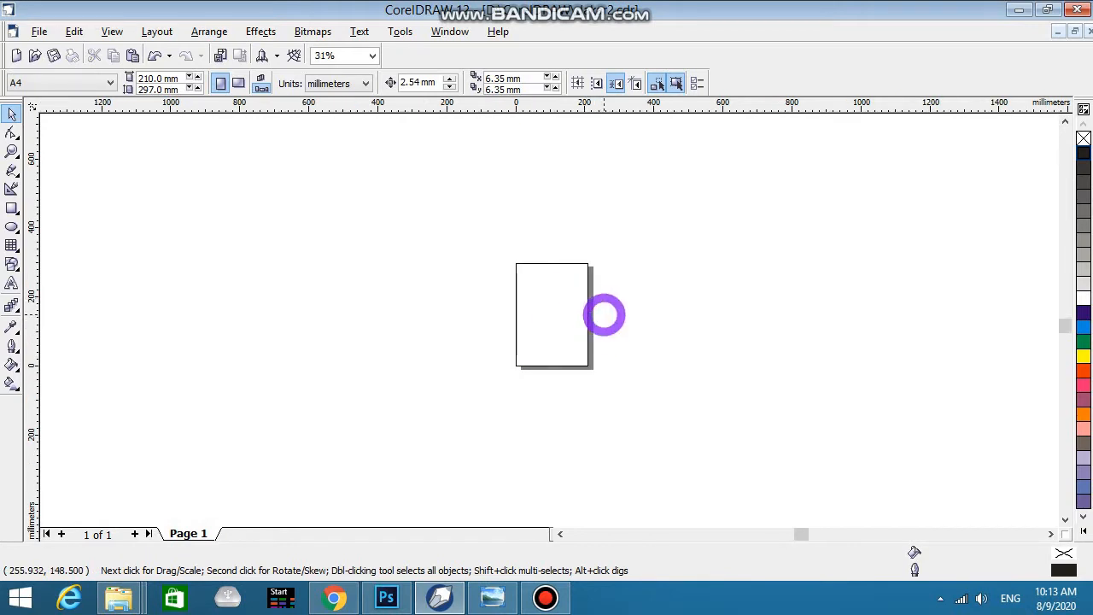
{"action": "scroll", "coordinate": [602, 318], "scroll_direction": "up", "scroll_amount": 1}
{"action": "scroll", "coordinate": [577, 264], "scroll_direction": "up", "scroll_amount": 2}
{"action": "scroll", "coordinate": [575, 268], "scroll_direction": "down", "scroll_amount": 2}
{"action": "scroll", "coordinate": [575, 290], "scroll_direction": "down", "scroll_amount": 1}
{"action": "scroll", "coordinate": [592, 267], "scroll_direction": "up", "scroll_amount": 1}
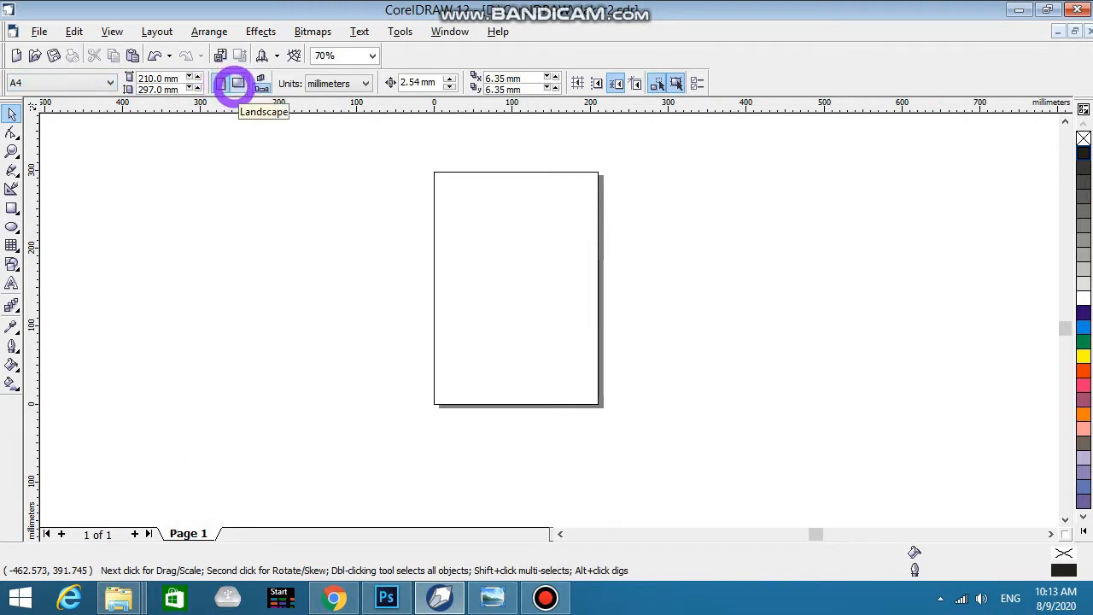
Switch the page orientation to landscape and back to portrait
{"action": "left_click", "coordinate": [238, 83]}
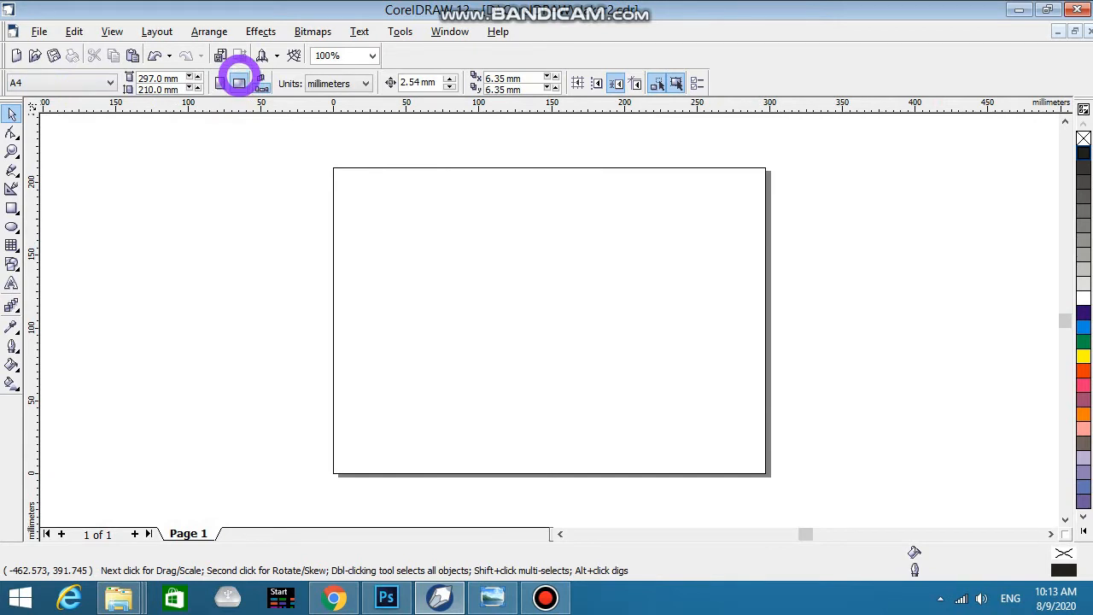
{"action": "left_click", "coordinate": [221, 82]}
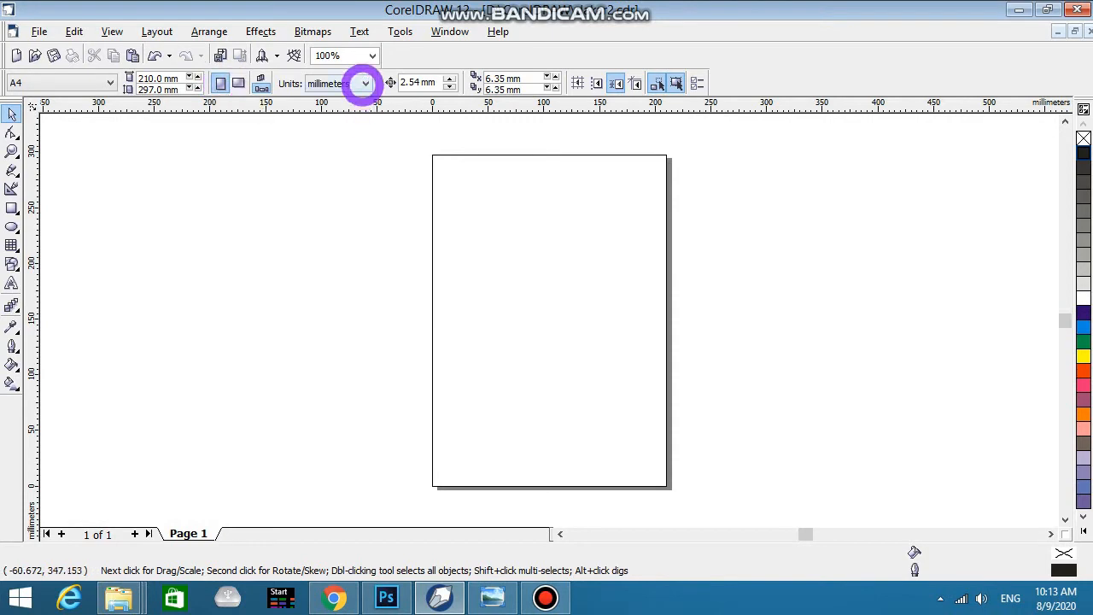
Set the drawing units to millimeters and dismiss the PointerFocus trial reminder
{"action": "left_click", "coordinate": [365, 83]}
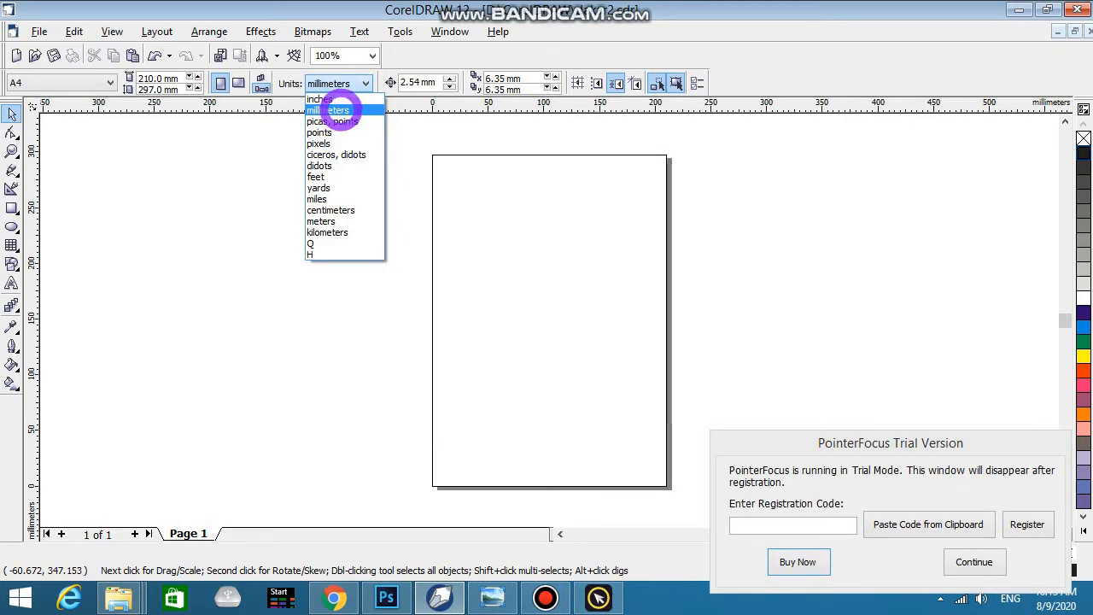
{"action": "left_click", "coordinate": [360, 109]}
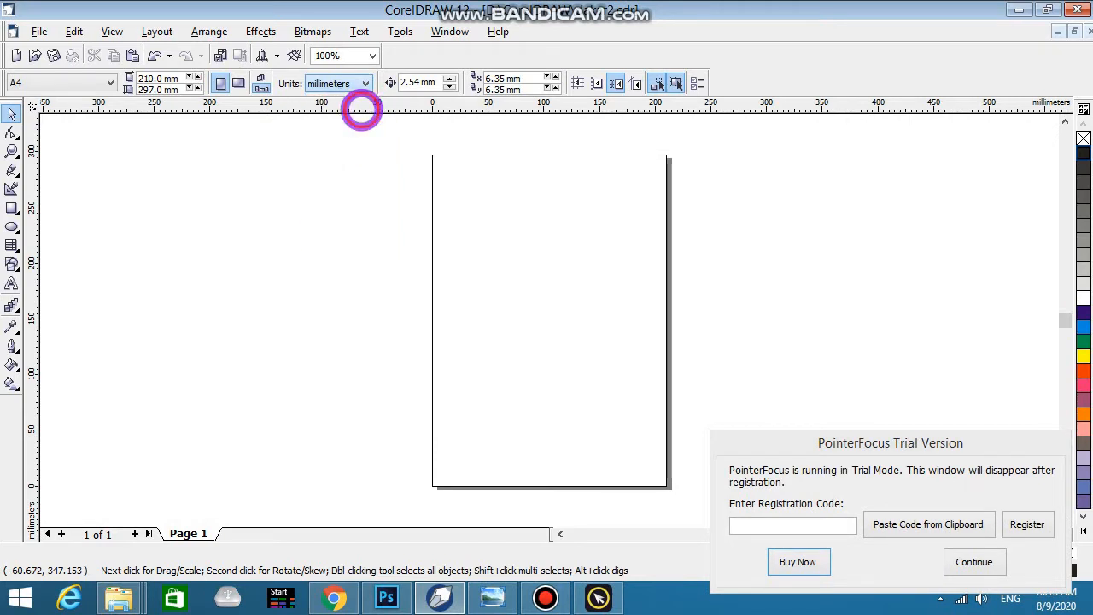
{"action": "left_click", "coordinate": [974, 561]}
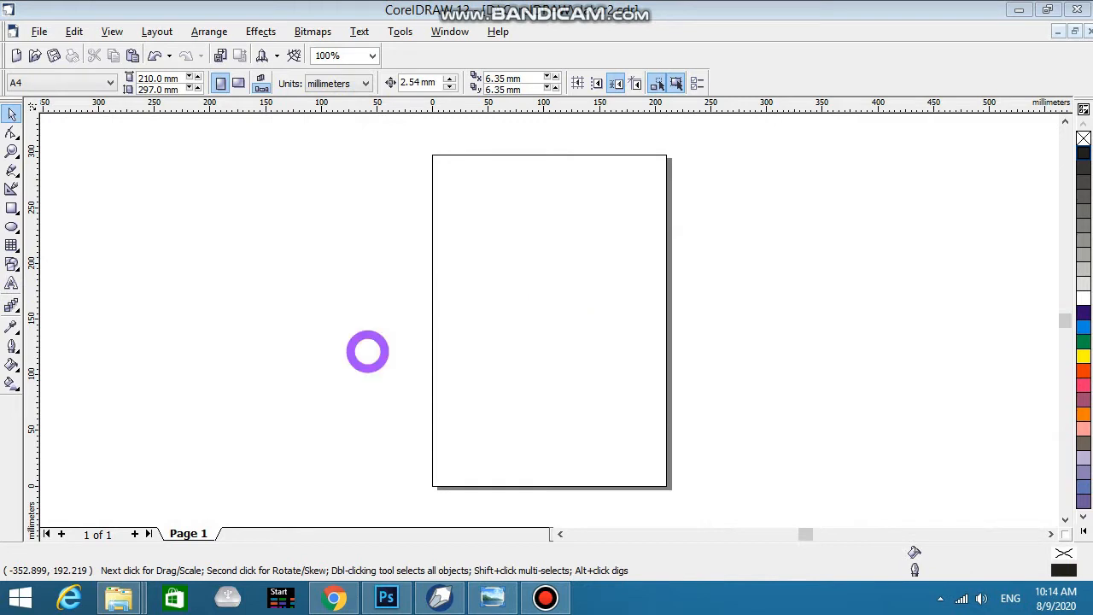
Add the artistic text "My Work" near the page's upper-left area at about (26, 225) mm and dismiss the PointerFocus trial reminder
{"action": "left_click", "coordinate": [11, 283]}
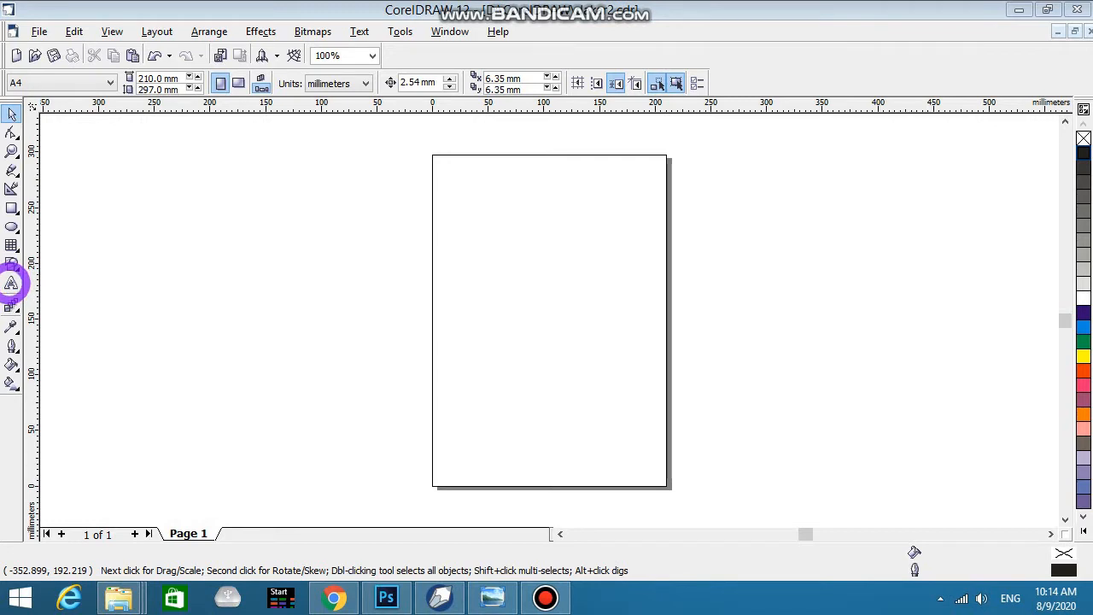
{"action": "left_click", "coordinate": [11, 284]}
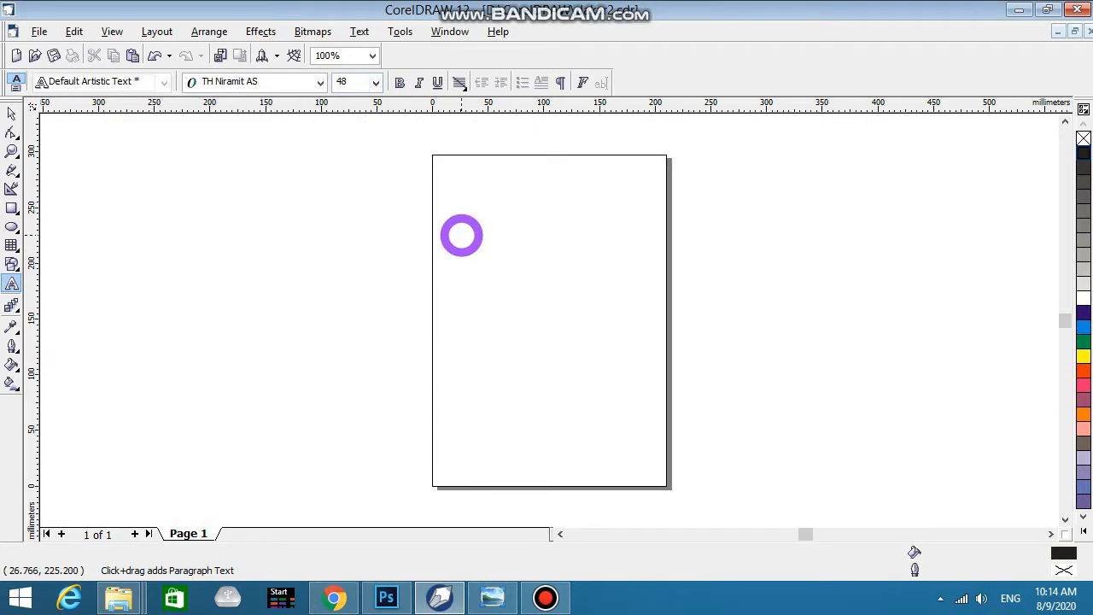
{"action": "left_click", "coordinate": [462, 236]}
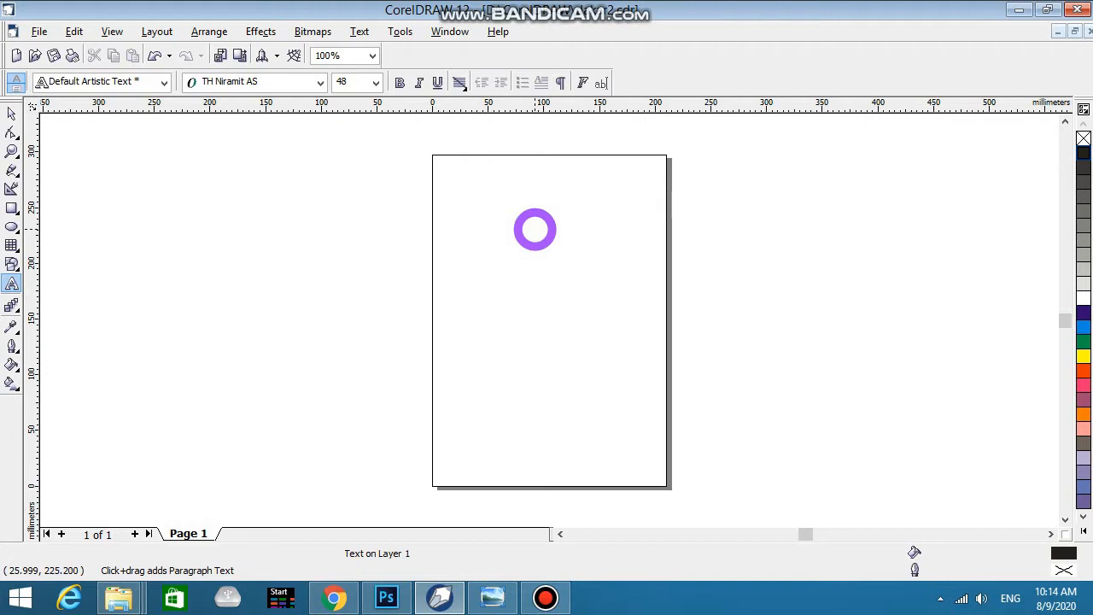
{"action": "type", "text": "mM"}
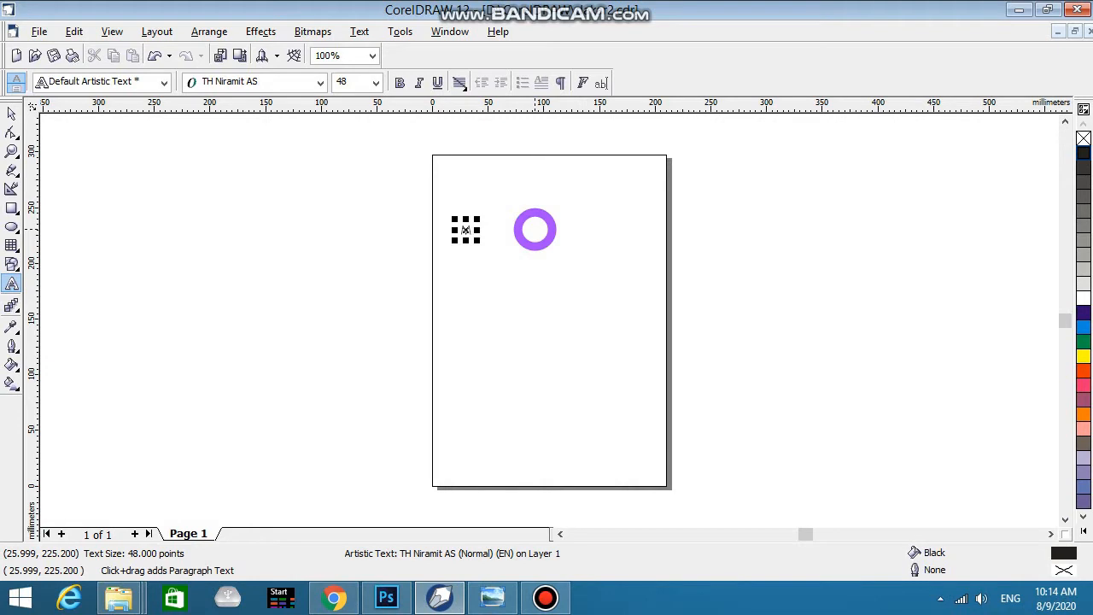
{"action": "type", "text": "y Wor"}
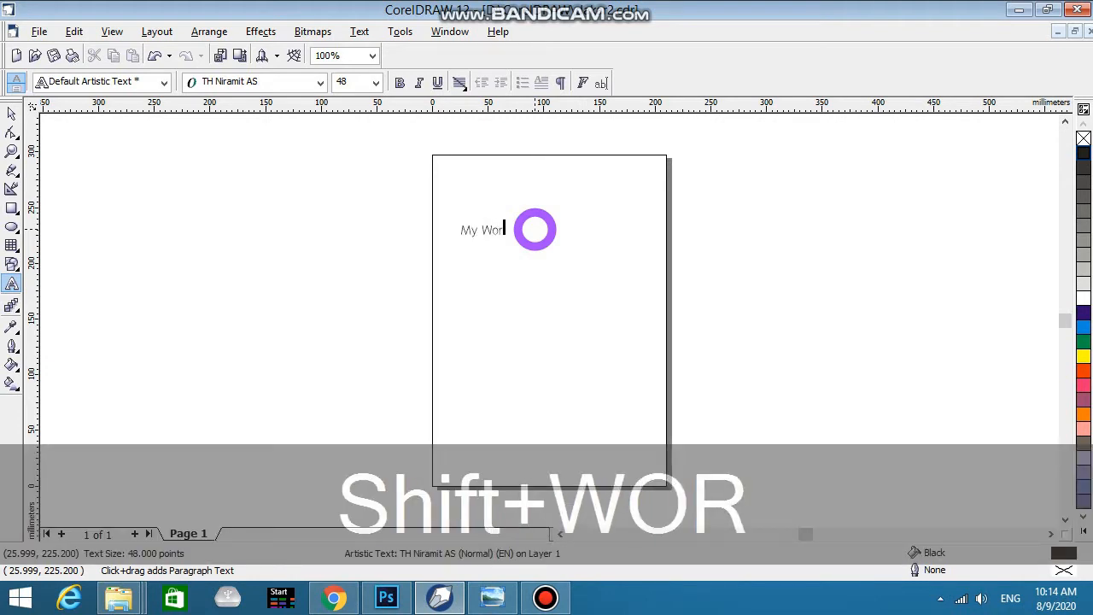
{"action": "type", "text": "k"}
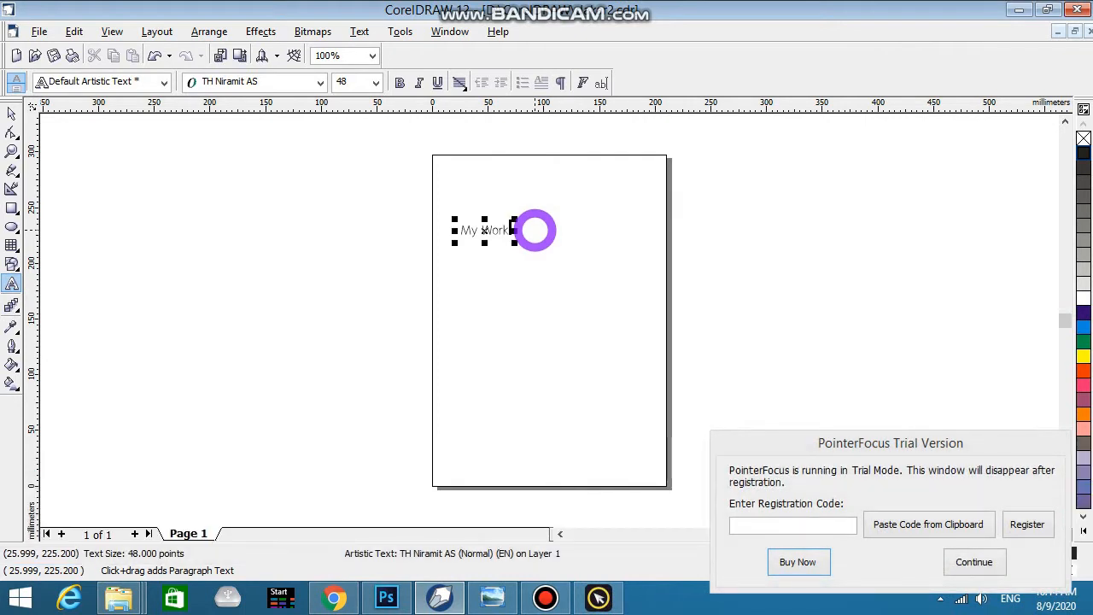
{"action": "left_click", "coordinate": [970, 560]}
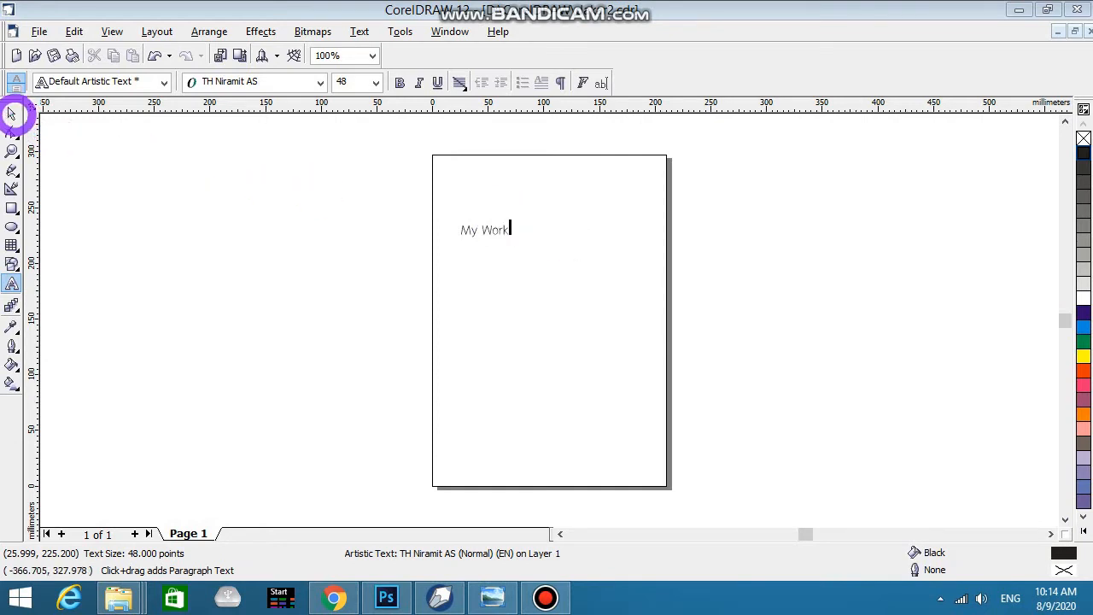
Move the "My Work" text toward the middle of the page, to about (78, 178) mm, and deselect it
{"action": "left_click", "coordinate": [12, 114]}
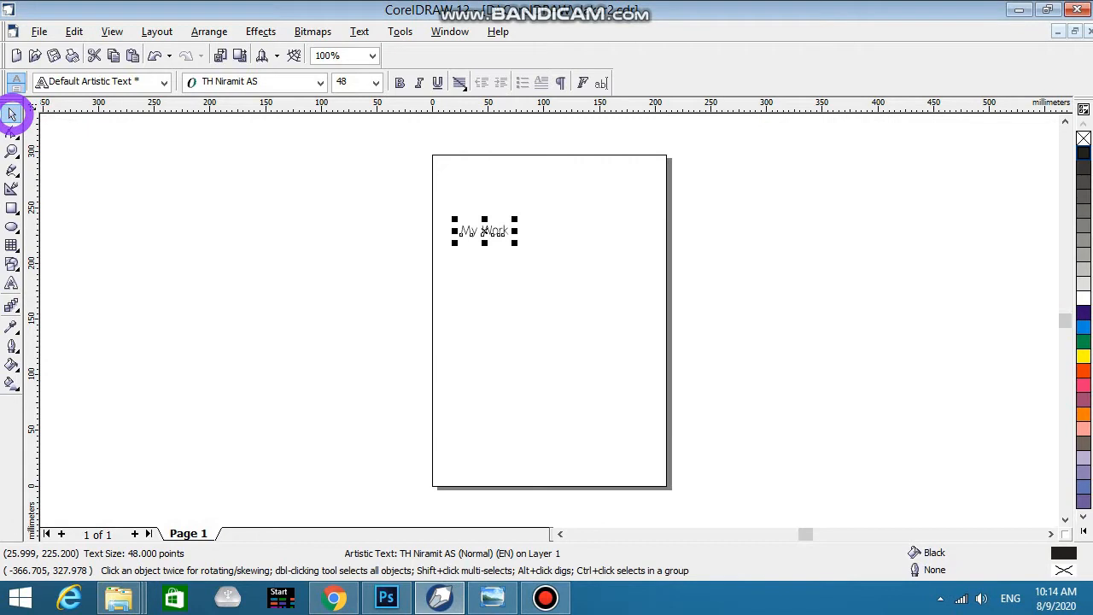
{"action": "left_click", "coordinate": [600, 255]}
{"action": "scroll", "coordinate": [535, 239], "scroll_direction": "up", "scroll_amount": 1}
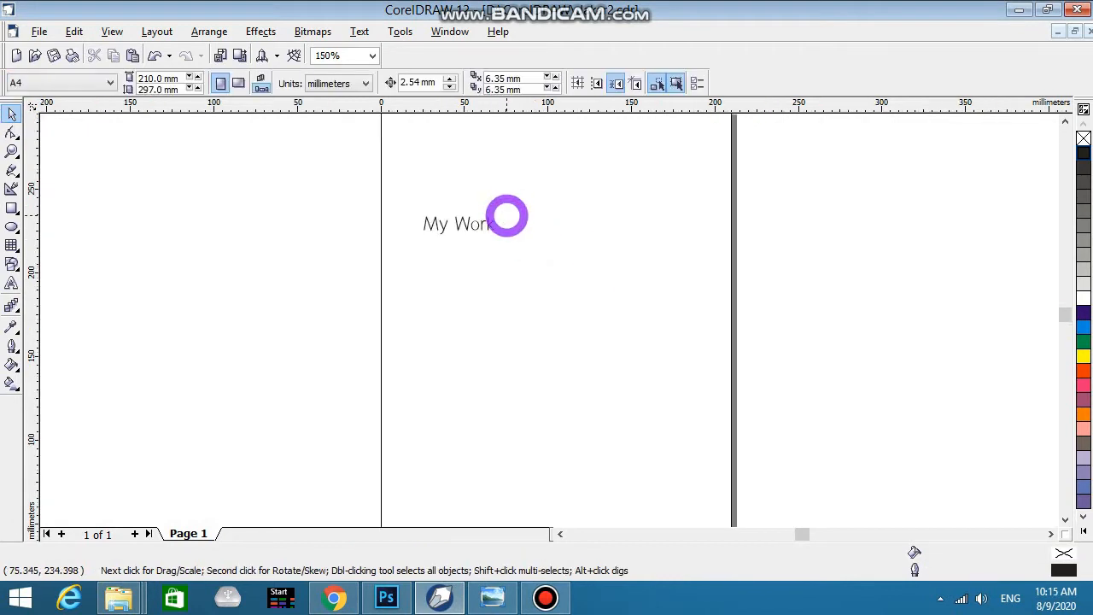
{"action": "scroll", "coordinate": [505, 226], "scroll_direction": "down", "scroll_amount": 1}
{"action": "scroll", "coordinate": [507, 246], "scroll_direction": "up", "scroll_amount": 2}
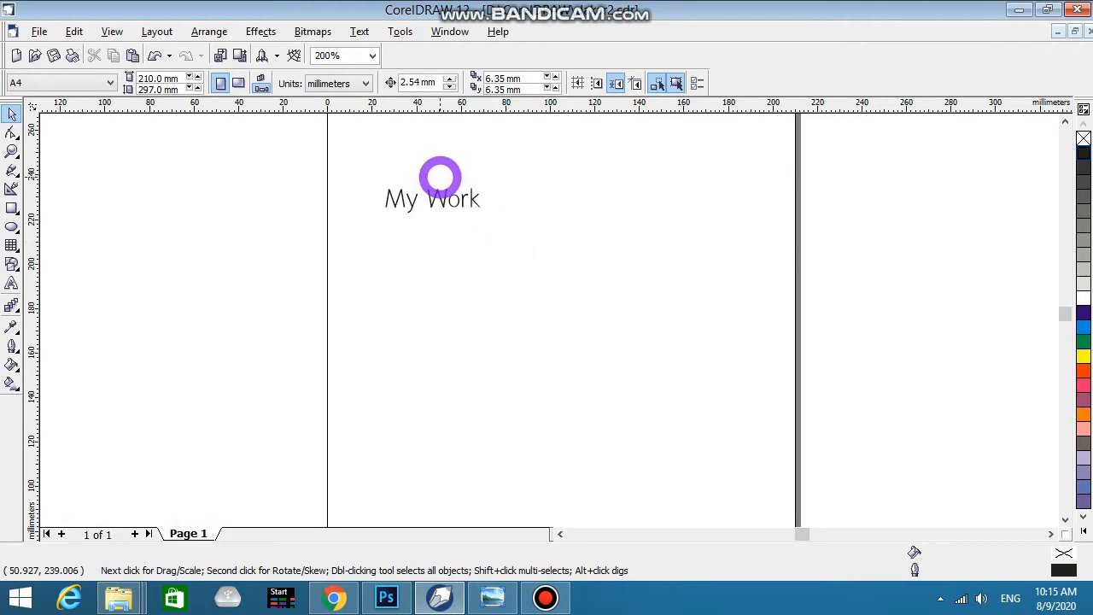
{"action": "scroll", "coordinate": [439, 176], "scroll_direction": "up", "scroll_amount": 1}
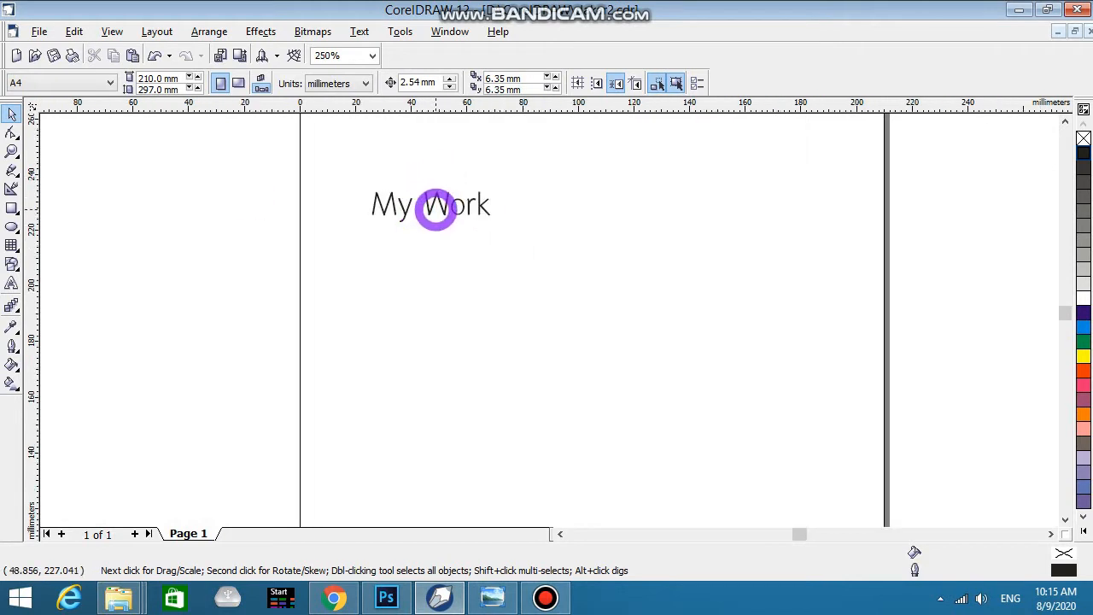
{"action": "left_click", "coordinate": [435, 205]}
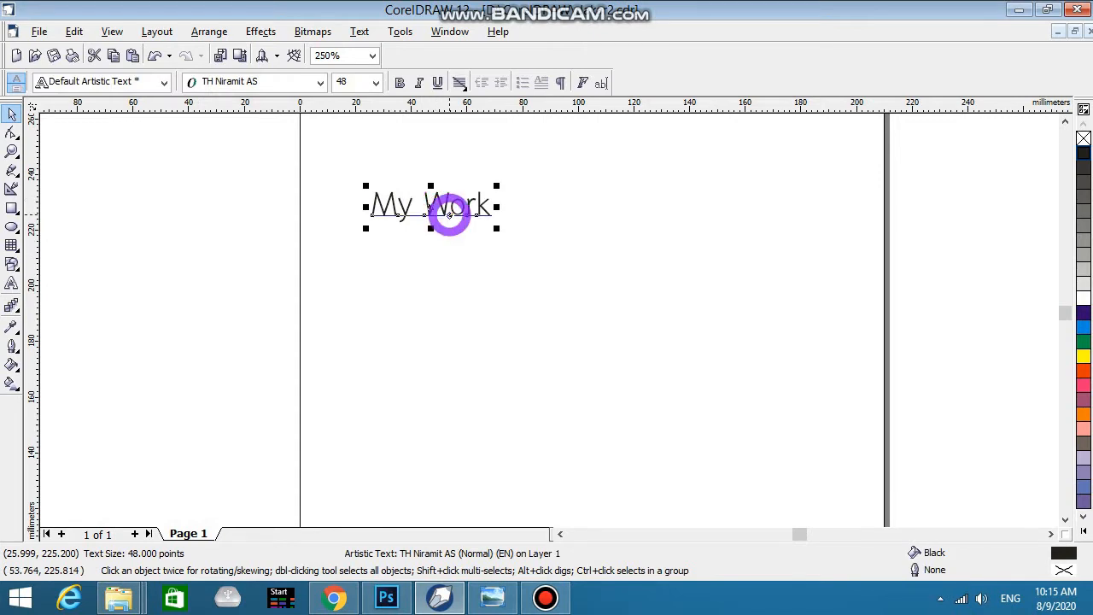
{"action": "left_click_drag", "start_coordinate": [450, 208], "coordinate": [586, 332]}
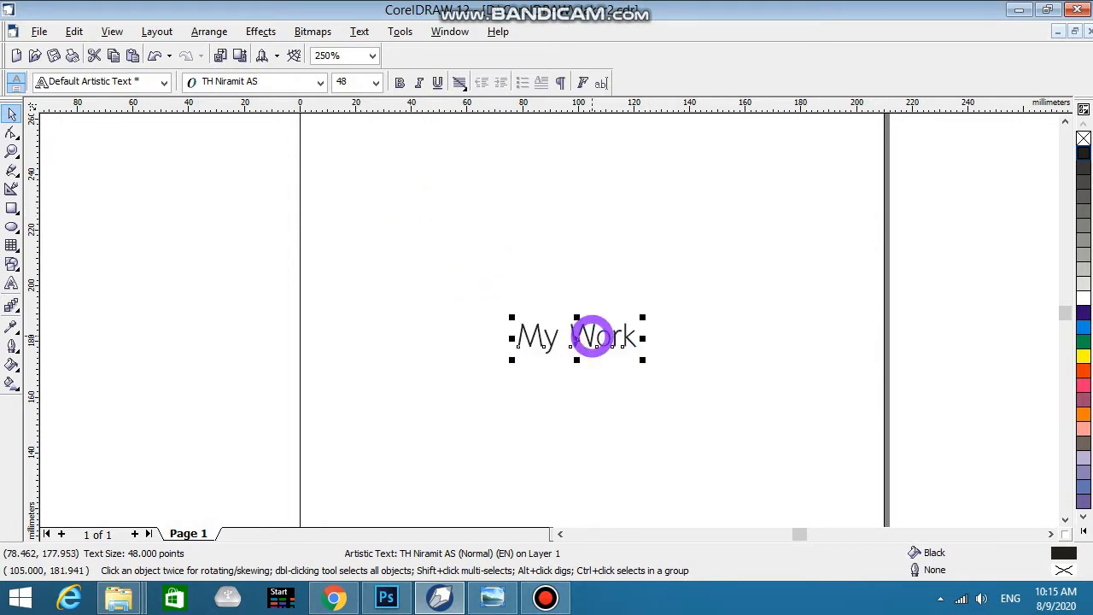
{"action": "scroll", "coordinate": [654, 229], "scroll_direction": "down", "scroll_amount": 1}
{"action": "left_click", "coordinate": [639, 359]}
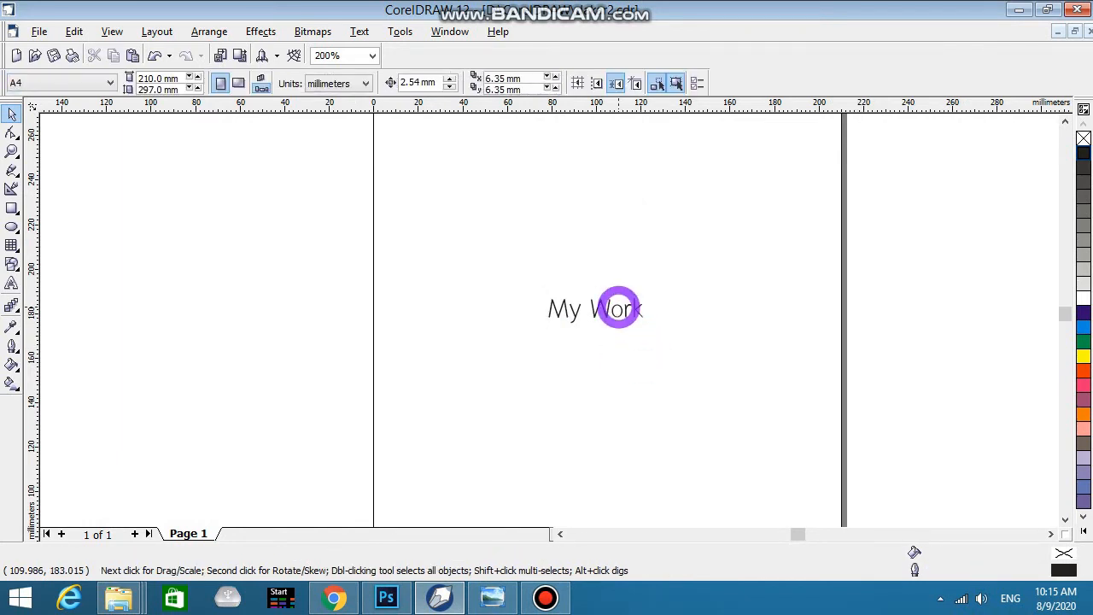
Enlarge the "My Work" text proportionally to about 116 points and deselect it
{"action": "left_click", "coordinate": [618, 309]}
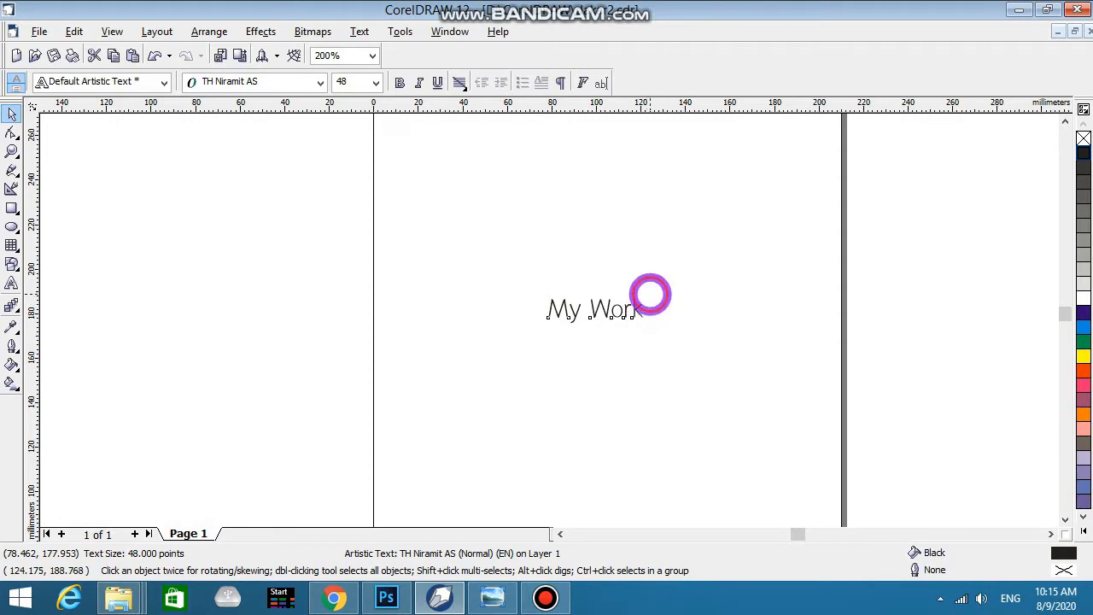
{"action": "left_click_drag", "start_coordinate": [649, 293], "coordinate": [786, 191]}
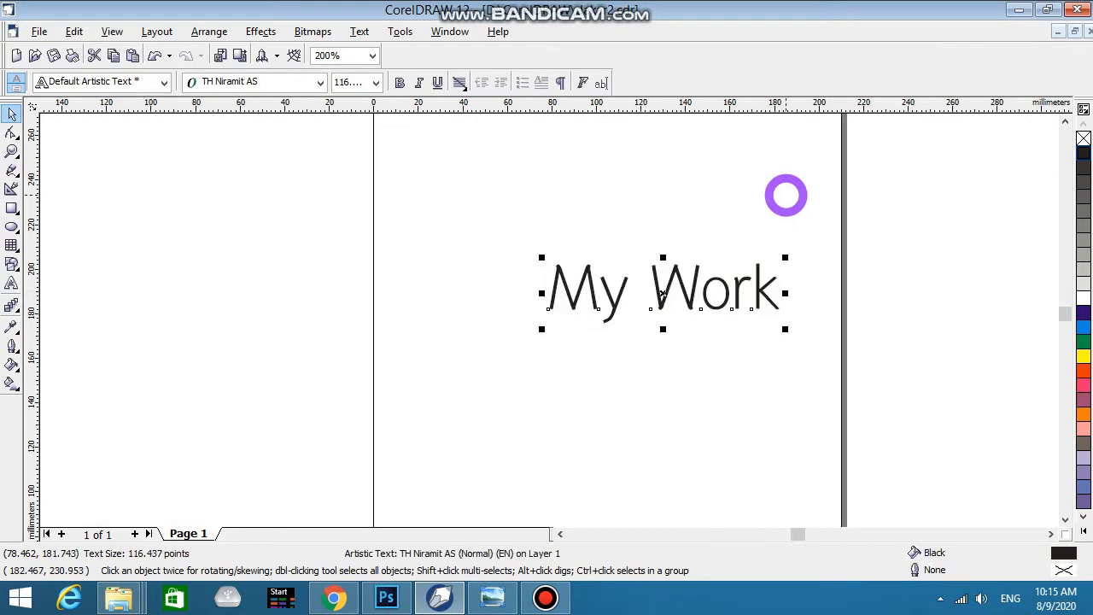
{"action": "left_click", "coordinate": [908, 293]}
Move the enlarged "My Work" text to the upper part of the page at about (46, 221) mm and dismiss the trial reminder
{"action": "scroll", "coordinate": [800, 322], "scroll_direction": "down", "scroll_amount": 1}
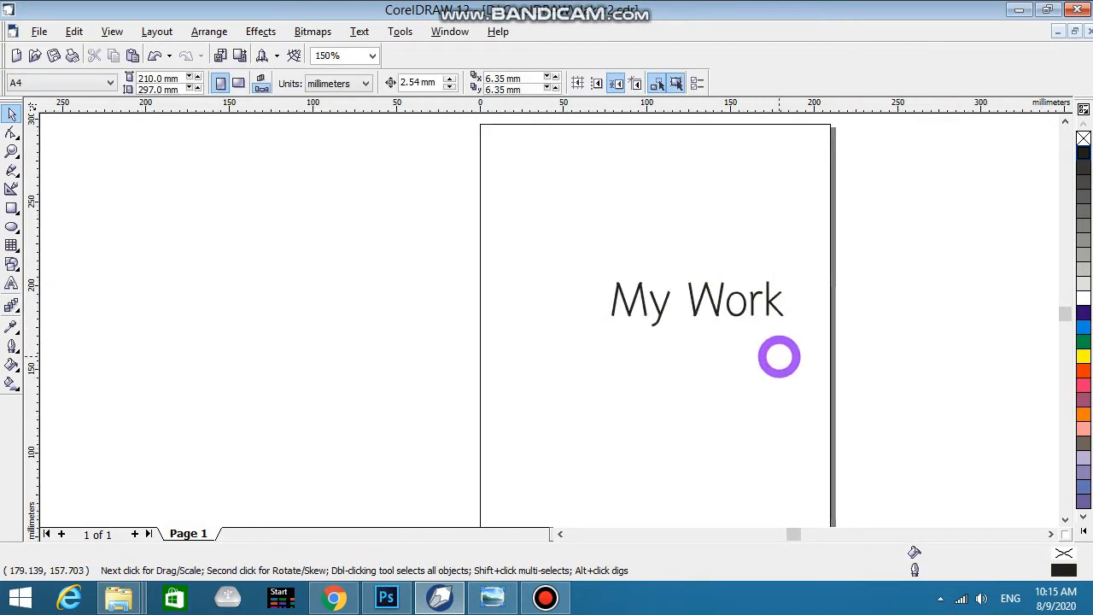
{"action": "left_click_drag", "start_coordinate": [722, 300], "coordinate": [666, 224]}
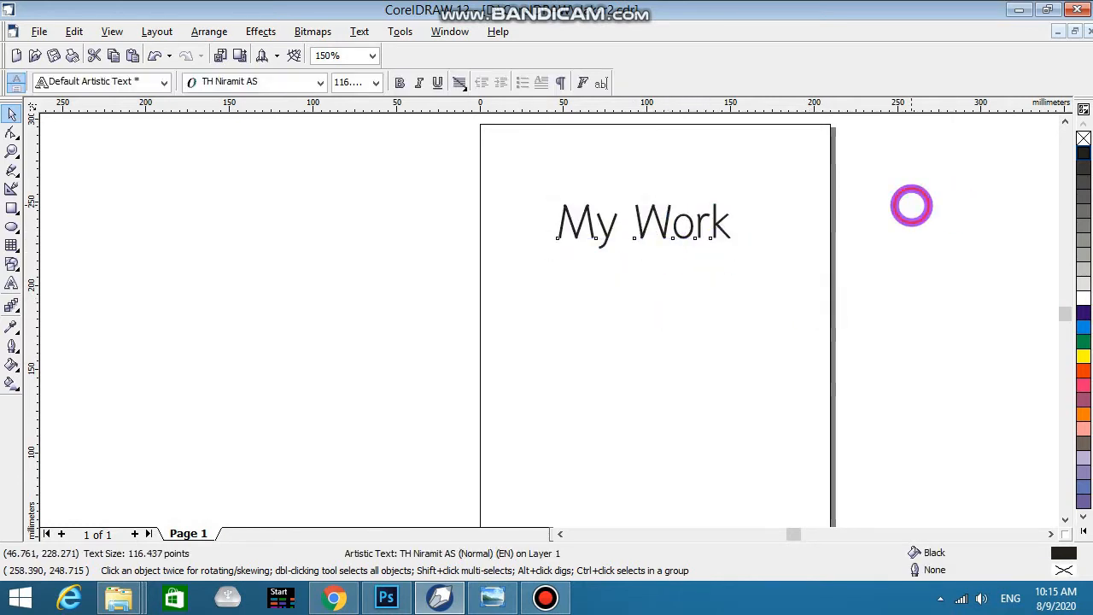
{"action": "left_click", "coordinate": [911, 205]}
{"action": "left_click_drag", "start_coordinate": [668, 226], "coordinate": [659, 239]}
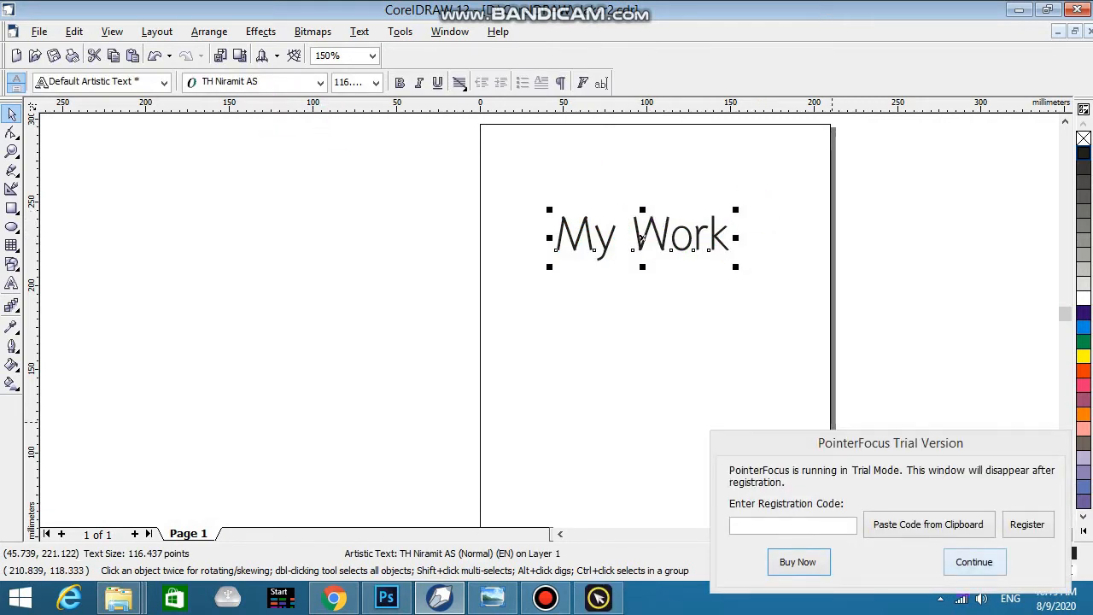
{"action": "left_click", "coordinate": [974, 561]}
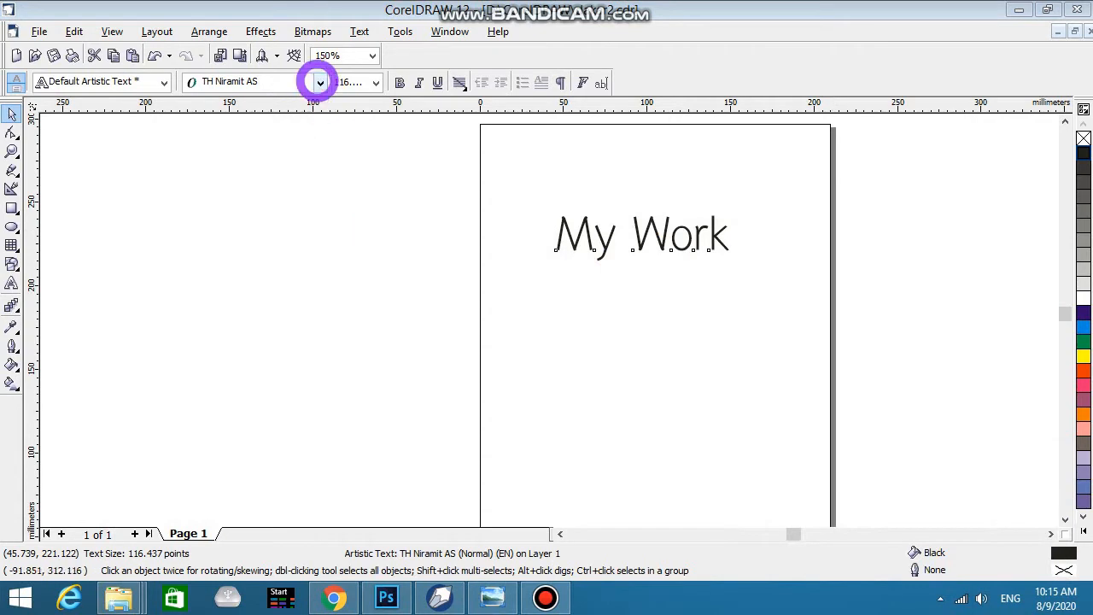
Change the font of the "My Work" text to TH KoHo and deselect it
{"action": "left_click", "coordinate": [320, 81]}
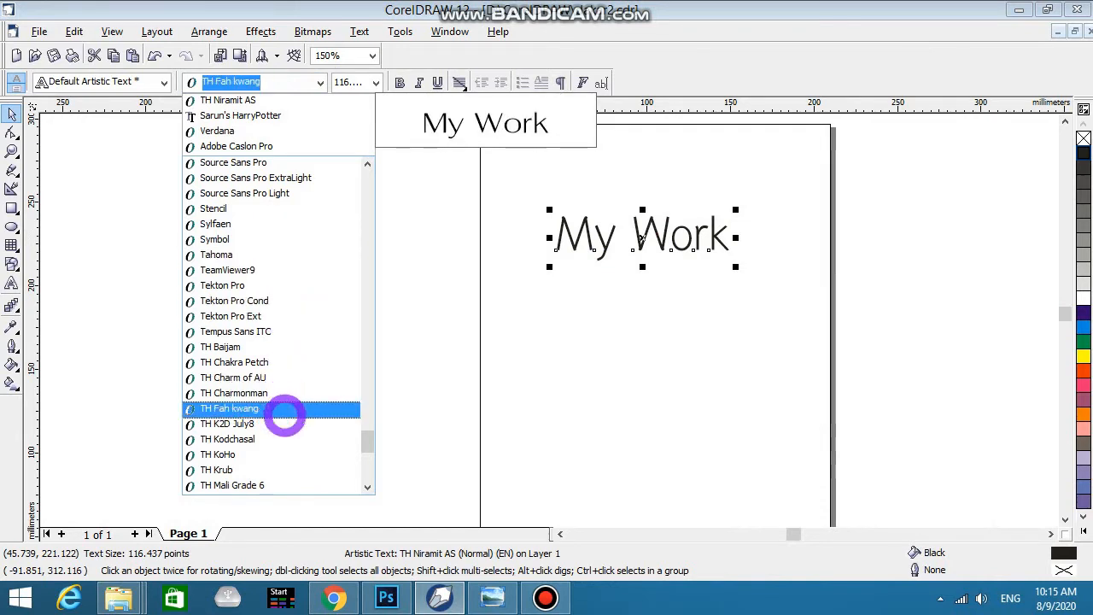
{"action": "left_click", "coordinate": [291, 454]}
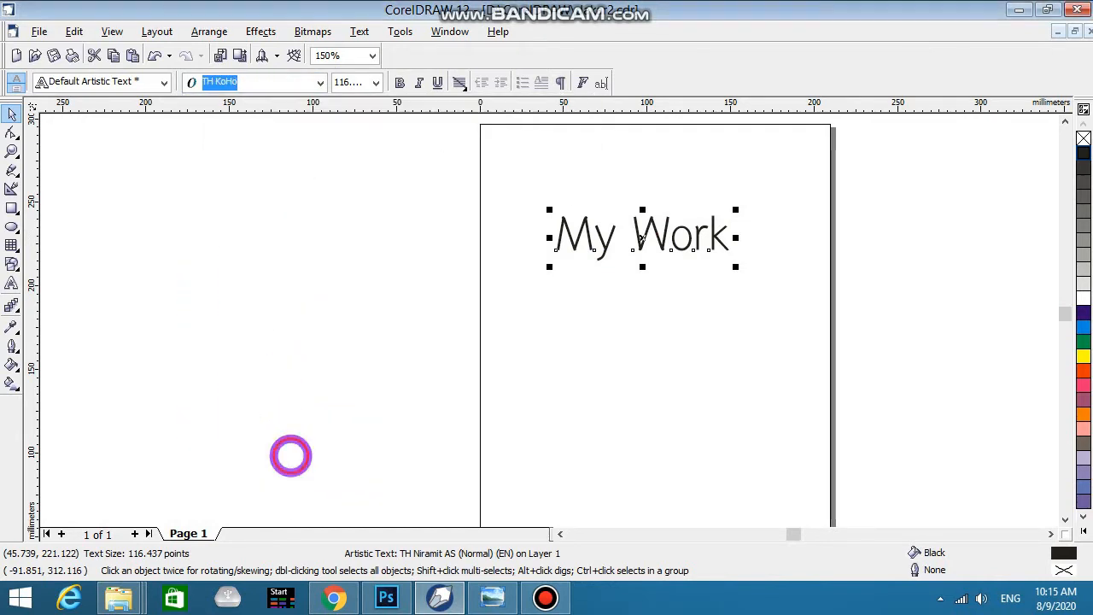
{"action": "left_click", "coordinate": [726, 366]}
{"action": "mouse_move", "coordinate": [652, 234]}
{"action": "left_mouse_down"}
{"action": "mouse_move", "coordinate": [641, 306]}
{"action": "mouse_move", "coordinate": [650, 238]}
{"action": "left_mouse_up"}
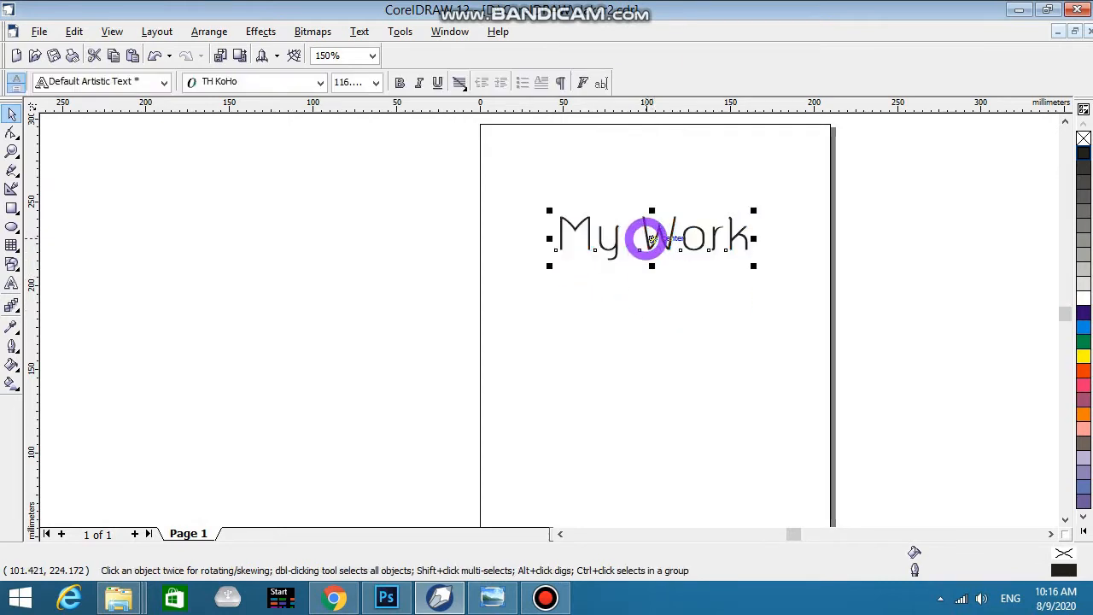
{"action": "left_click", "coordinate": [752, 312]}
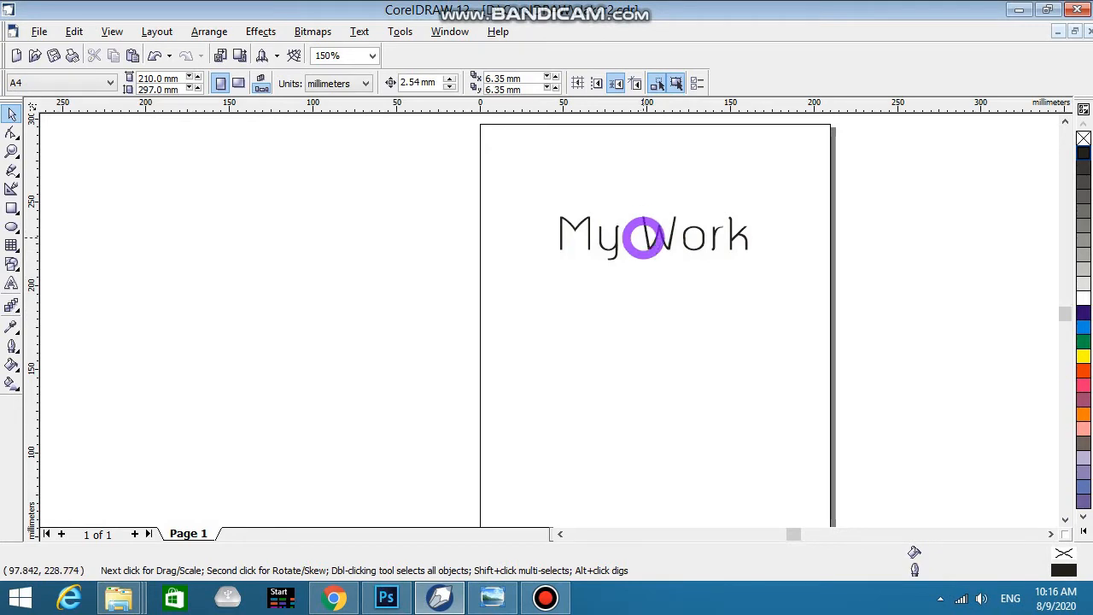
Duplicate the "My Work" text directly below the original and deselect the copy
{"action": "left_click_drag", "start_coordinate": [646, 237], "coordinate": [652, 334]}
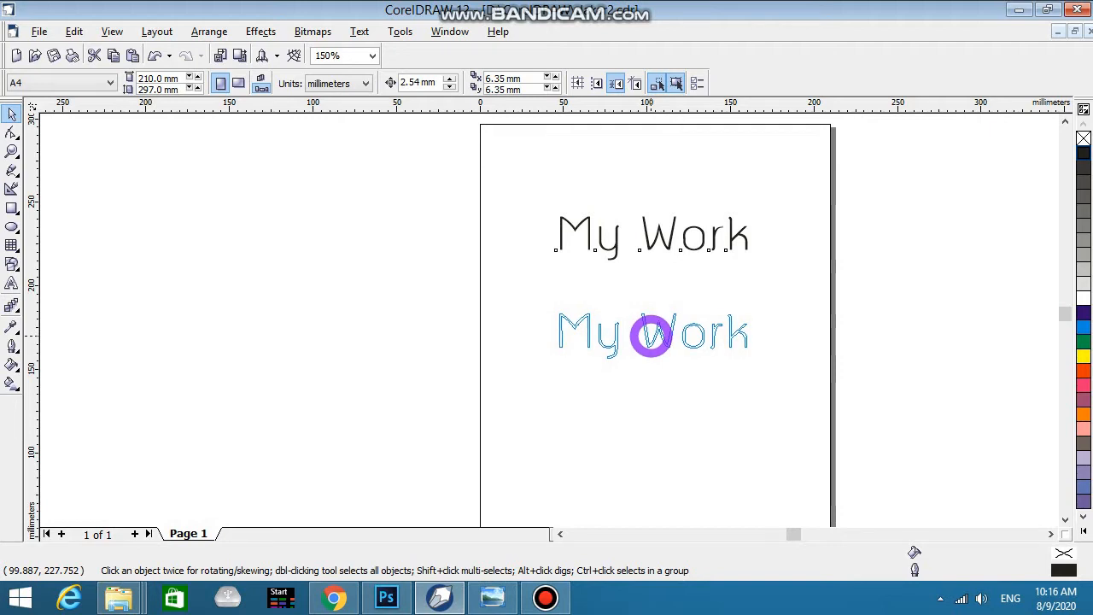
{"action": "left_click_drag", "start_coordinate": [651, 334], "coordinate": [653, 335]}
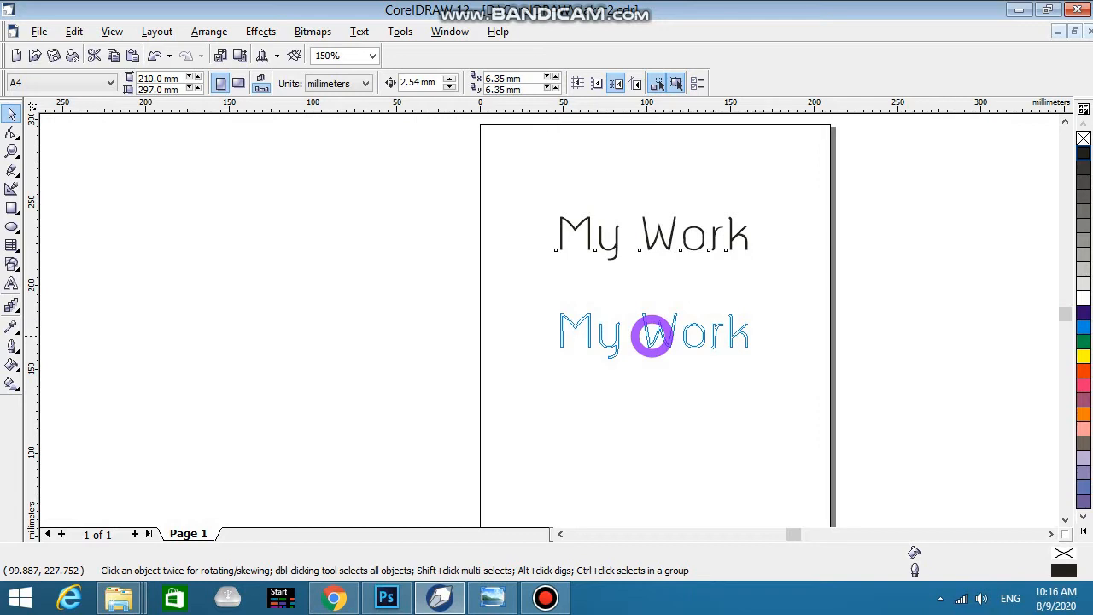
{"action": "left_click_drag", "start_coordinate": [653, 334], "coordinate": [652, 334]}
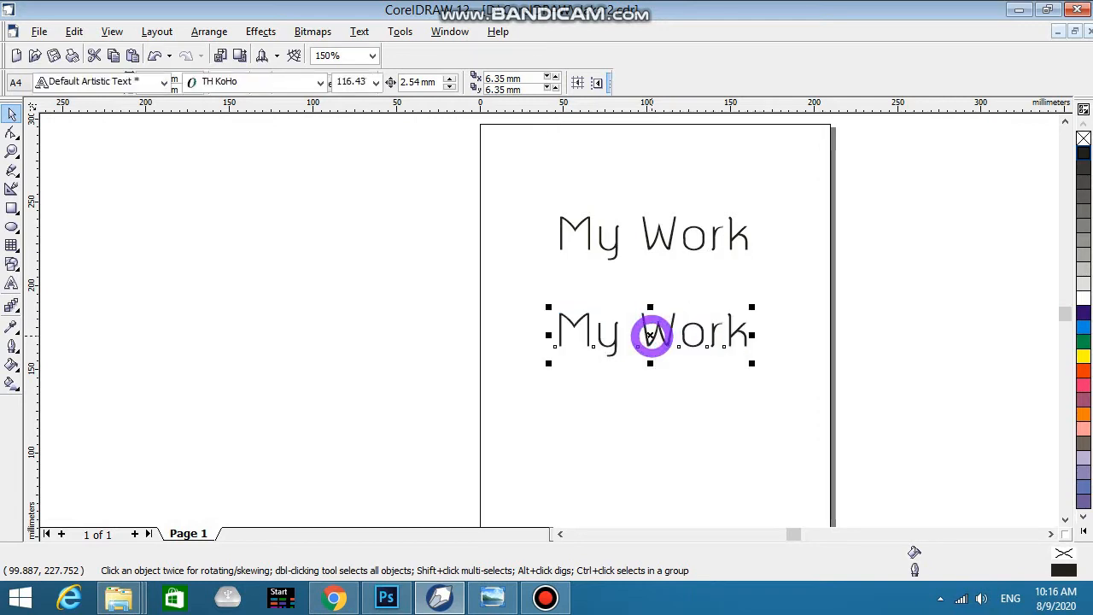
{"action": "left_click", "coordinate": [913, 305]}
{"action": "scroll", "coordinate": [699, 300], "scroll_direction": "down", "scroll_amount": 5}
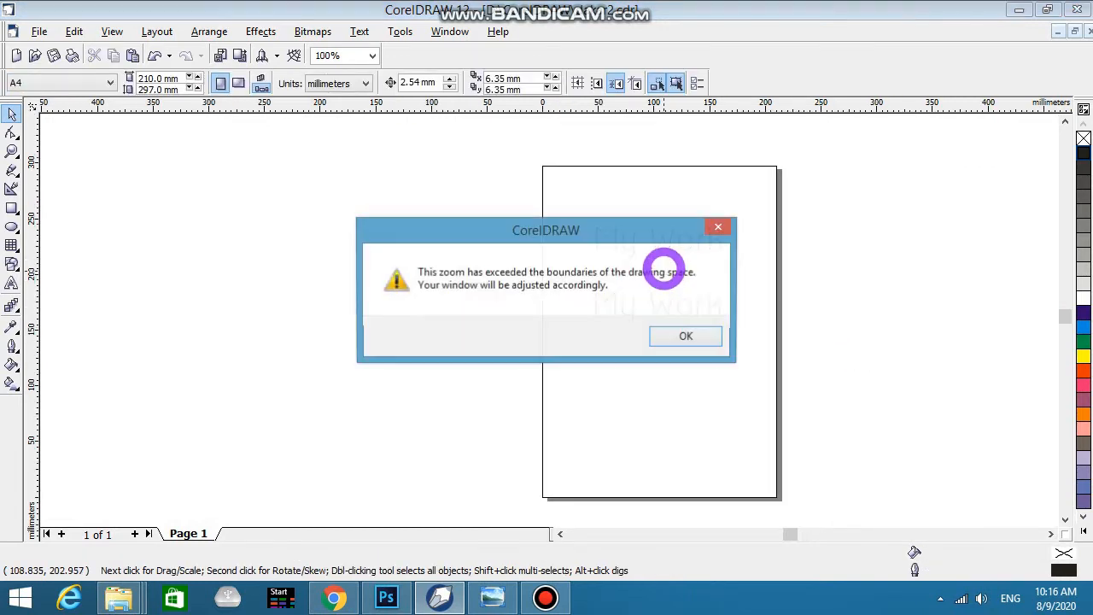
{"action": "left_click", "coordinate": [694, 333]}
{"action": "scroll", "coordinate": [547, 317], "scroll_direction": "up", "scroll_amount": 6}
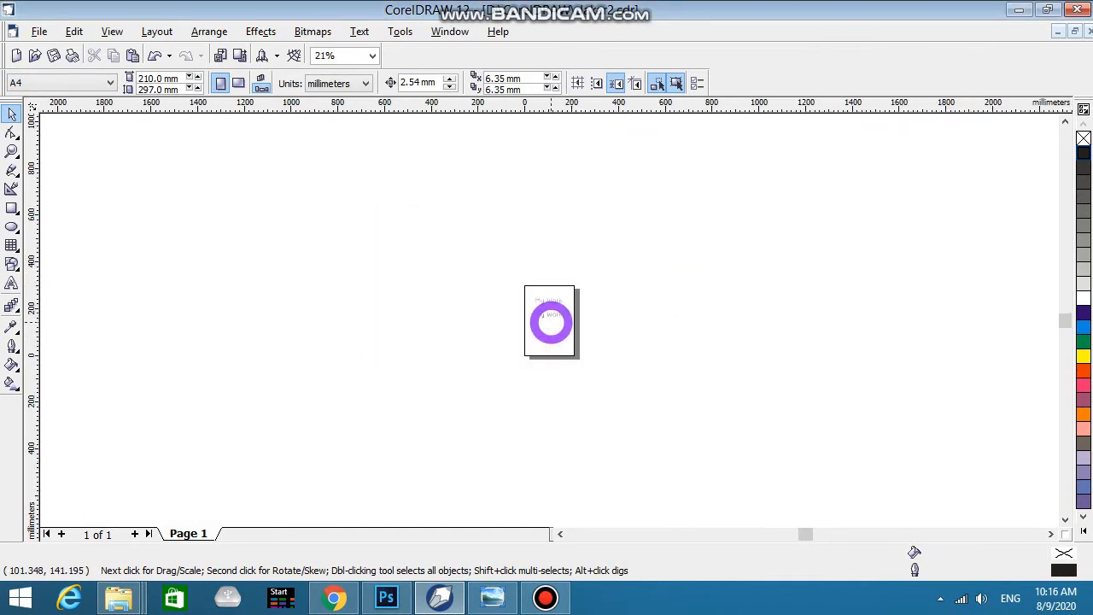
{"action": "scroll", "coordinate": [486, 268], "scroll_direction": "up", "scroll_amount": 5}
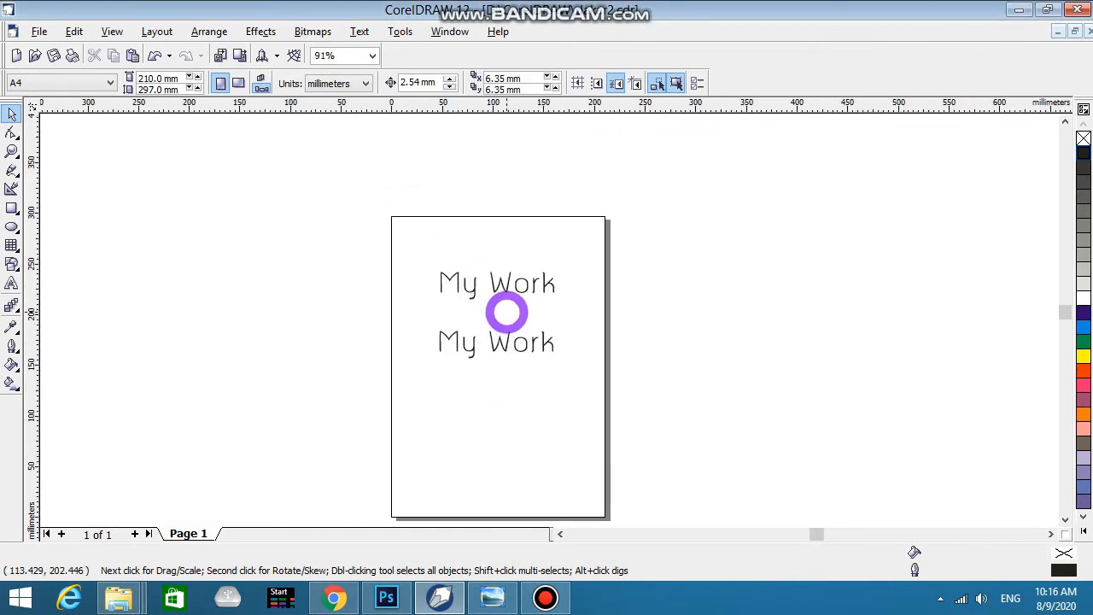
{"action": "scroll", "coordinate": [602, 291], "scroll_direction": "down", "scroll_amount": 1}
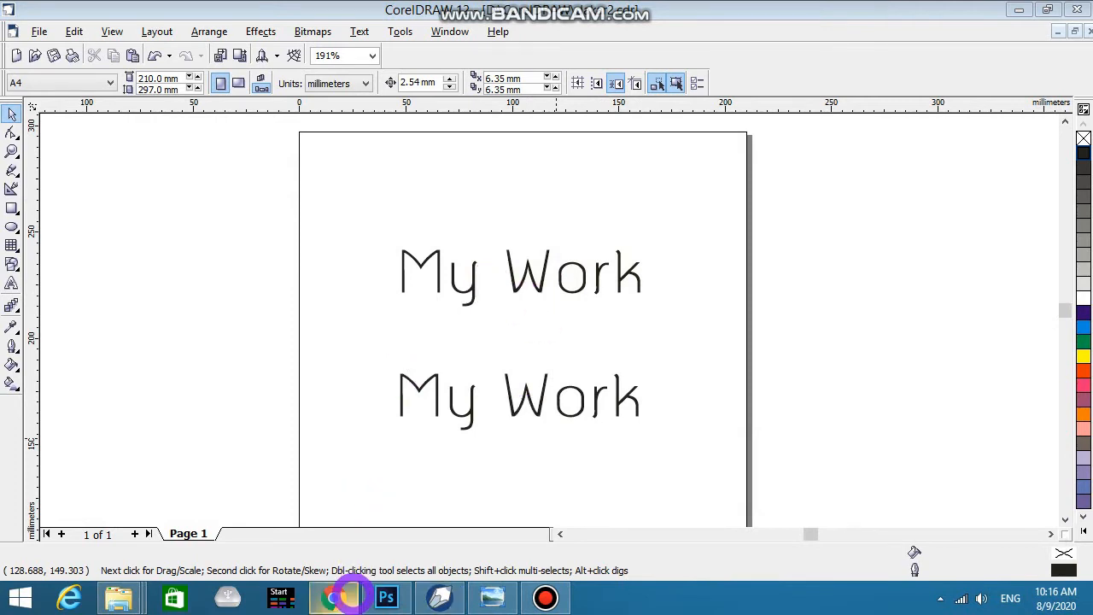
Switch to Chrome, review the Sarun's HarryPotter font page and show the downloaded sarun_hp.zip in its folder
{"action": "left_click", "coordinate": [349, 595]}
{"action": "left_click", "coordinate": [282, 12]}
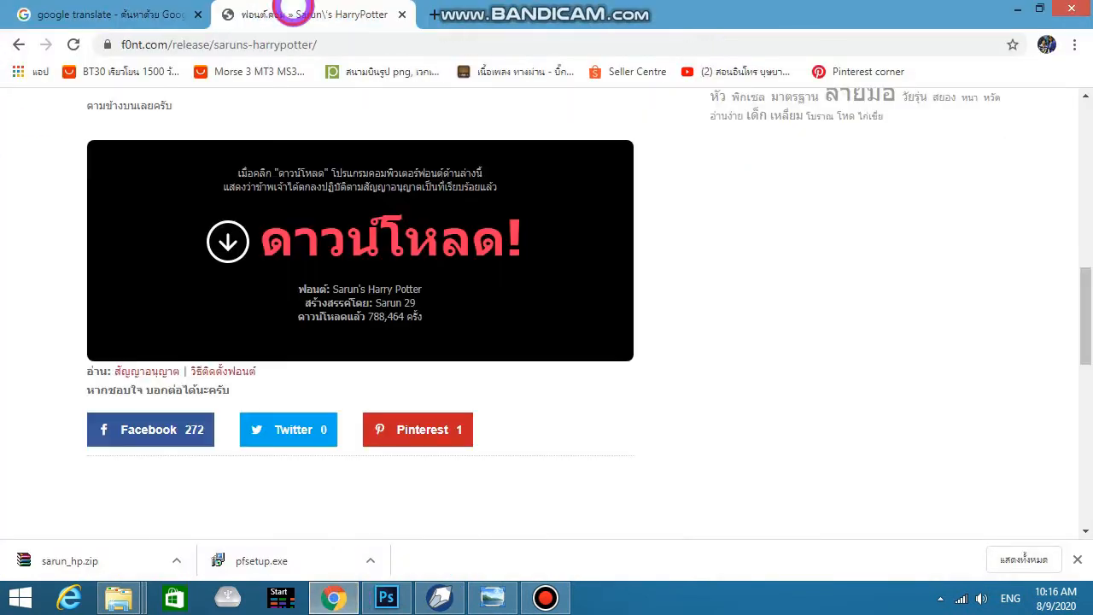
{"action": "scroll", "coordinate": [384, 205], "scroll_direction": "up", "scroll_amount": 2}
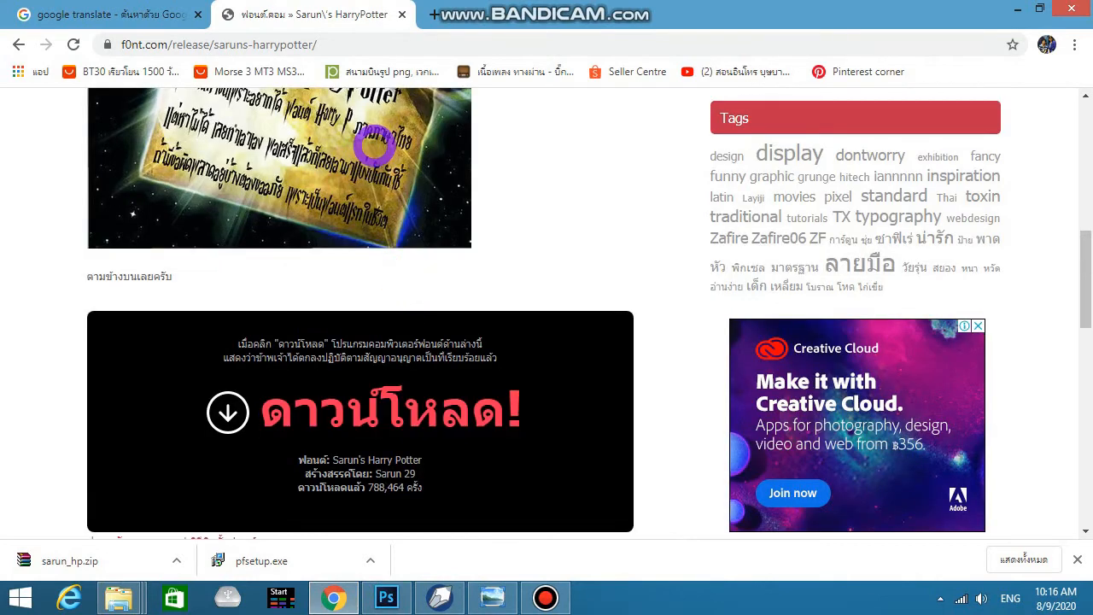
{"action": "scroll", "coordinate": [375, 146], "scroll_direction": "up", "scroll_amount": 4}
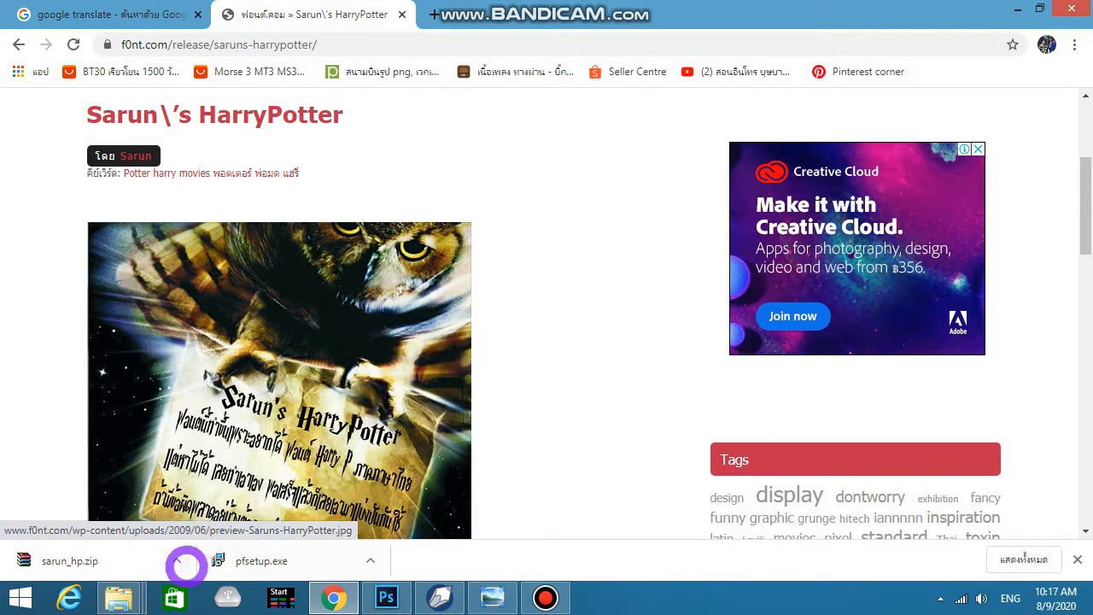
{"action": "left_click", "coordinate": [176, 561]}
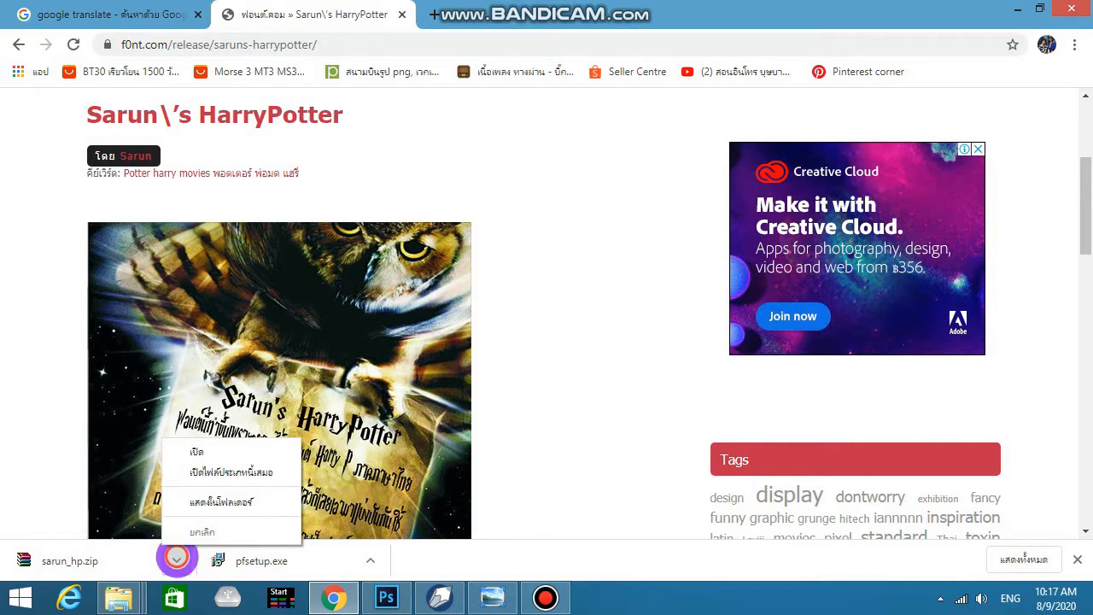
{"action": "left_click", "coordinate": [218, 504]}
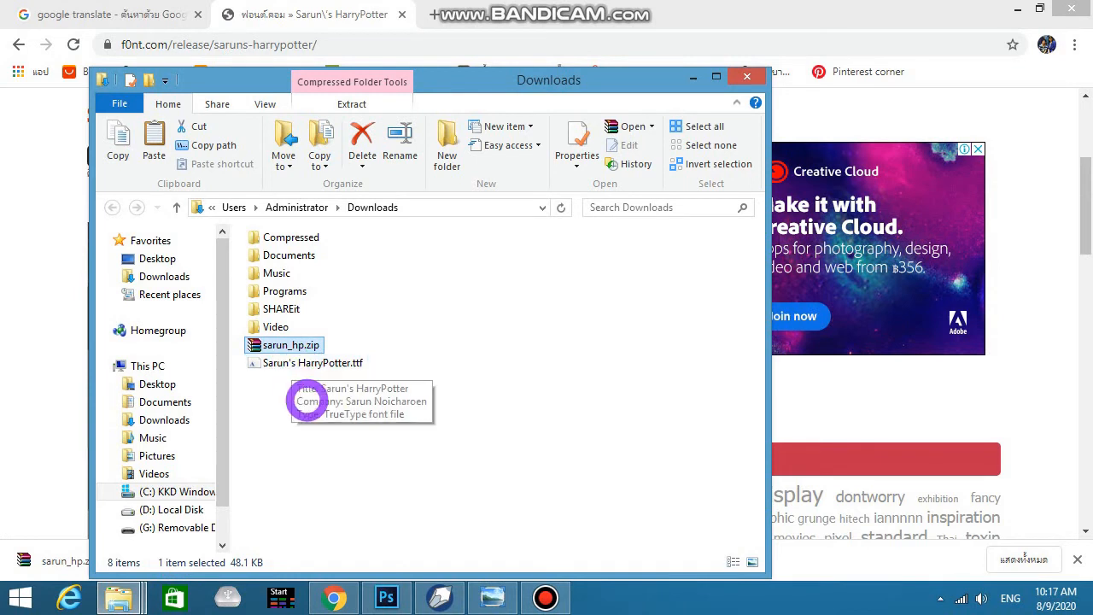
Copy the font file Sarun's HarryPotter.ttf from the Downloads folder
{"action": "left_click", "coordinate": [296, 365]}
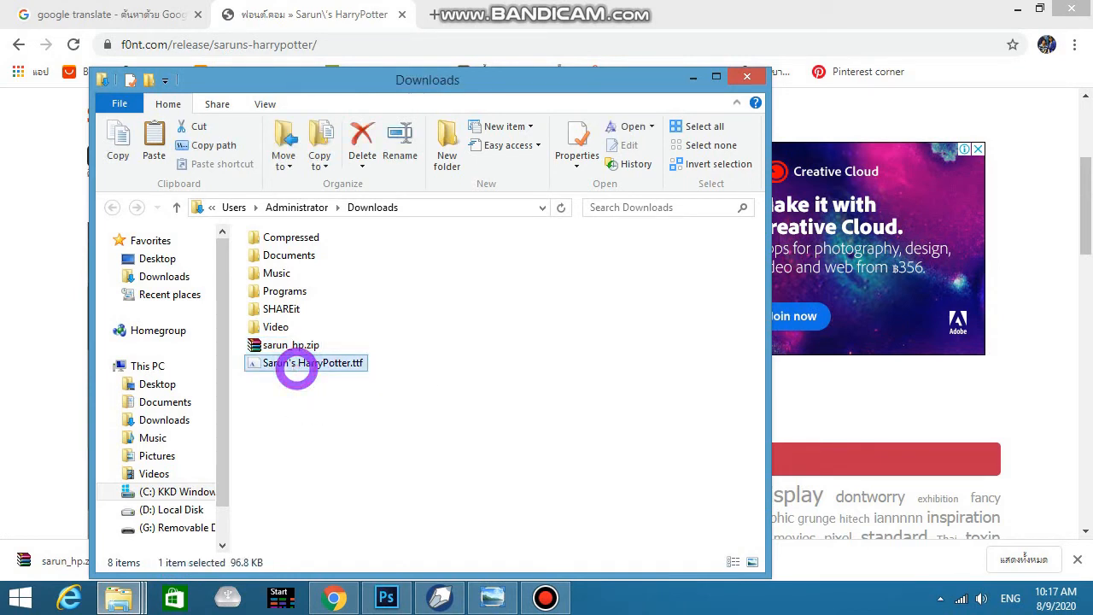
{"action": "right_click", "coordinate": [296, 369]}
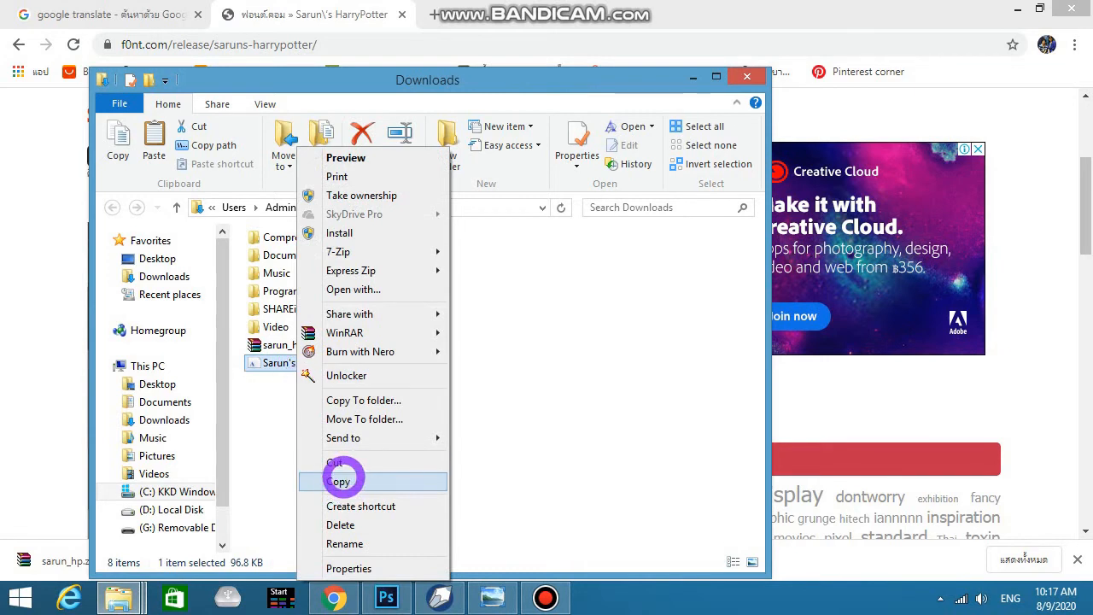
{"action": "left_click", "coordinate": [338, 481]}
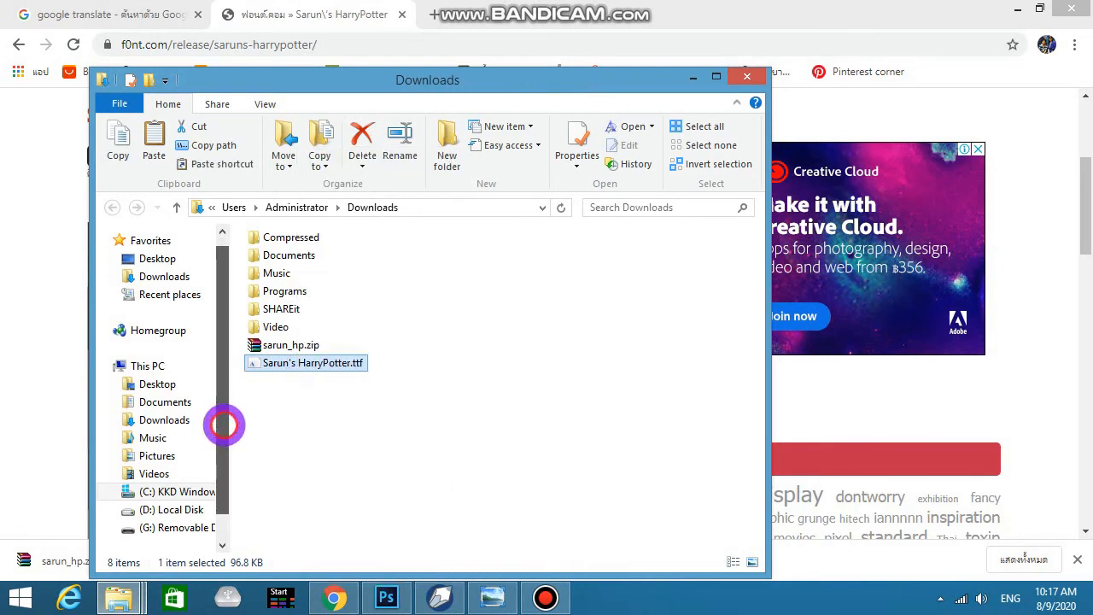
Open the Fonts folder inside the Windows folder on drive C
{"action": "left_click_drag", "start_coordinate": [224, 424], "coordinate": [225, 442]}
{"action": "left_click", "coordinate": [179, 465]}
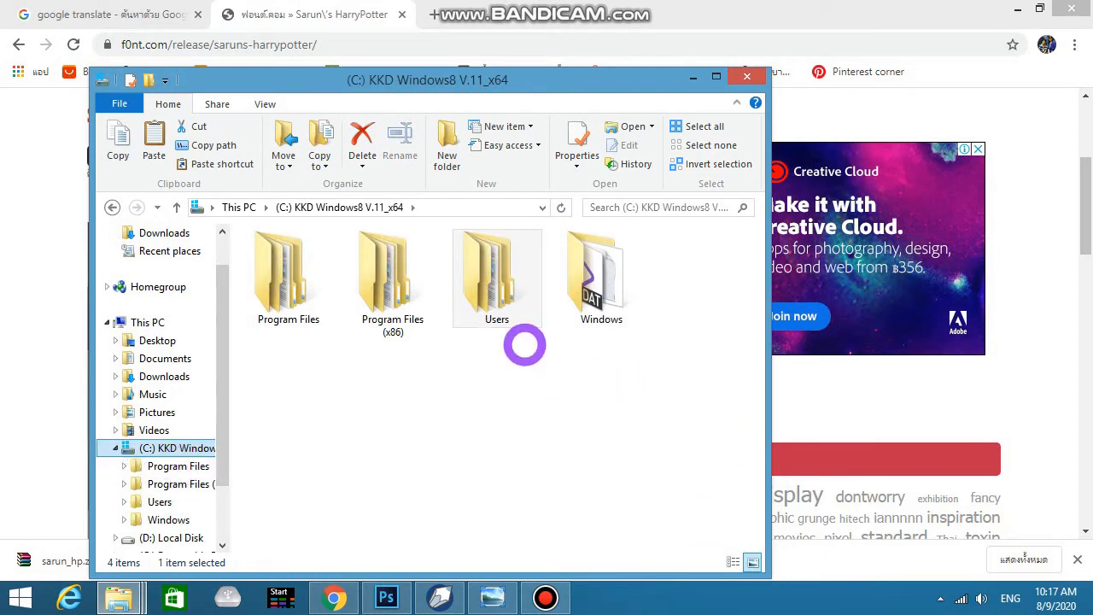
{"action": "double_click", "coordinate": [600, 297]}
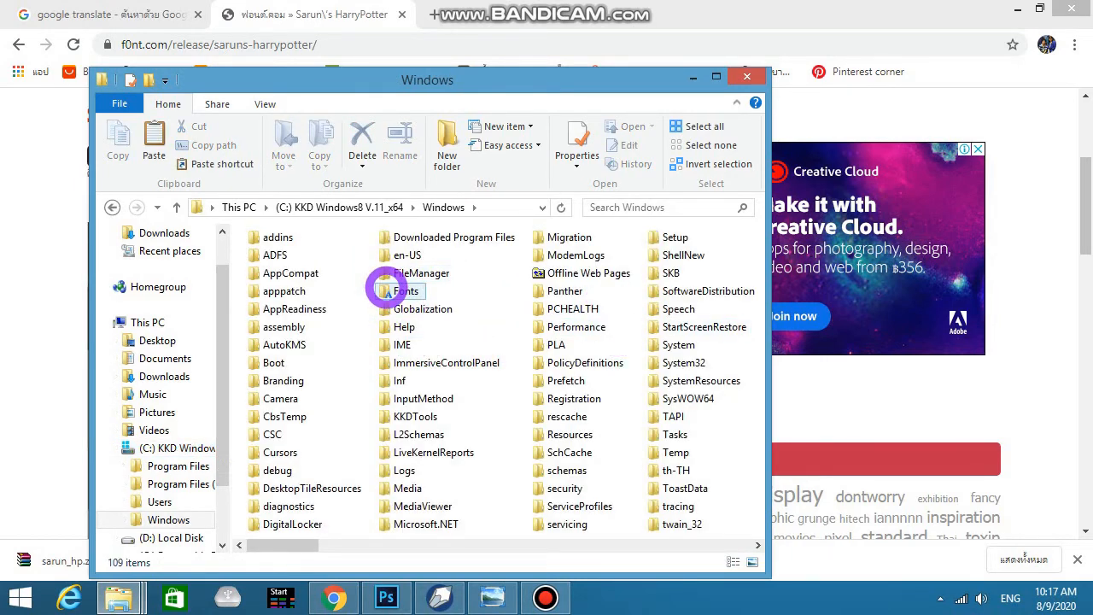
{"action": "double_click", "coordinate": [387, 292]}
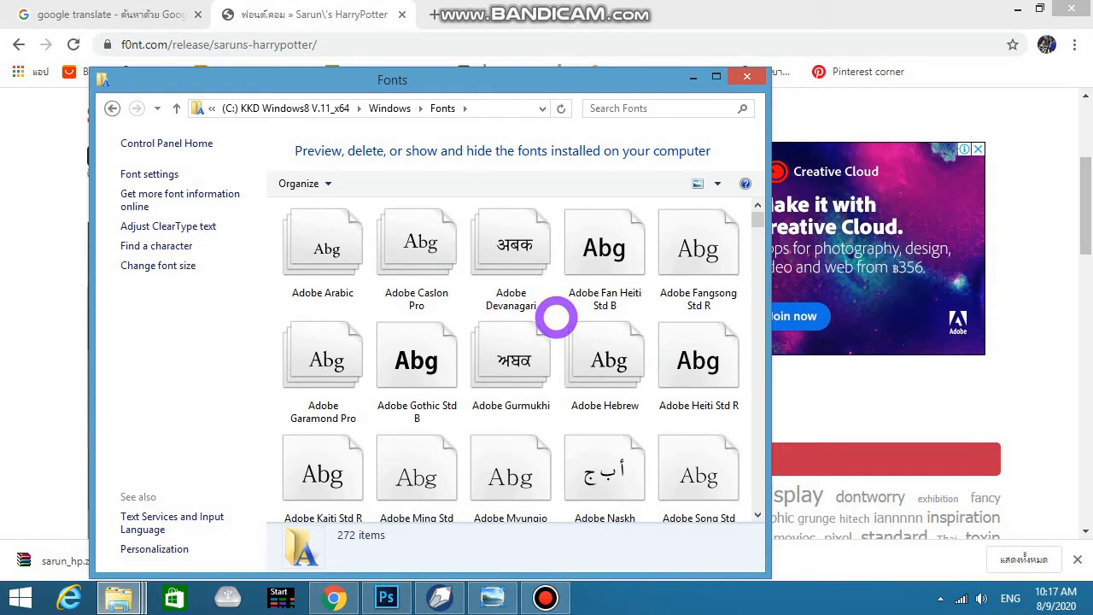
Paste the copied font into the Fonts folder, replacing the installed version, dismiss the trial reminder and close the folder window
{"action": "right_click", "coordinate": [556, 318]}
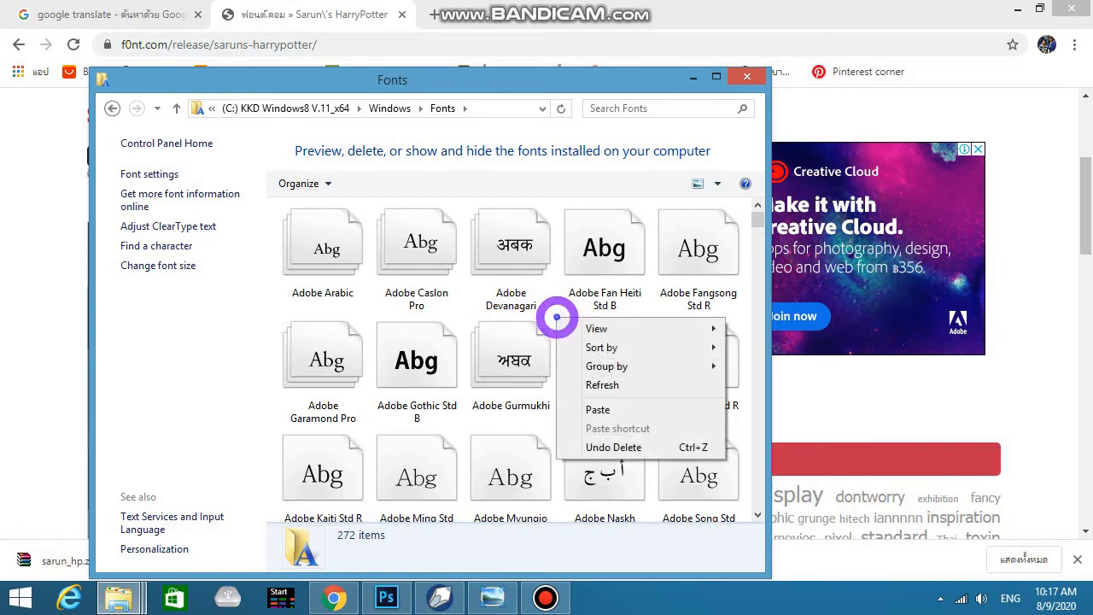
{"action": "left_click", "coordinate": [602, 410]}
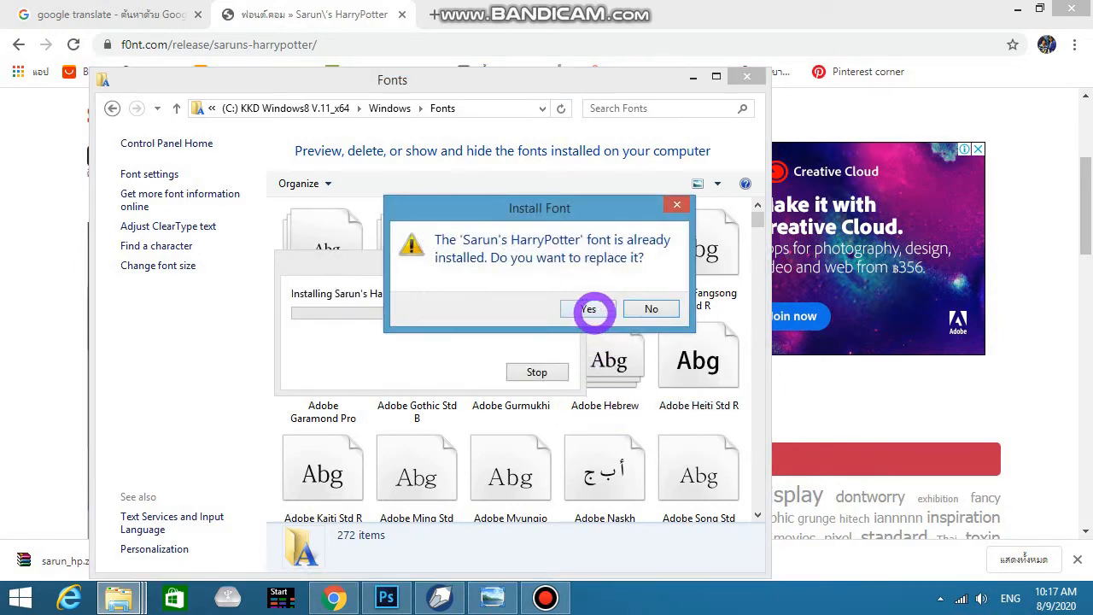
{"action": "left_click", "coordinate": [589, 309]}
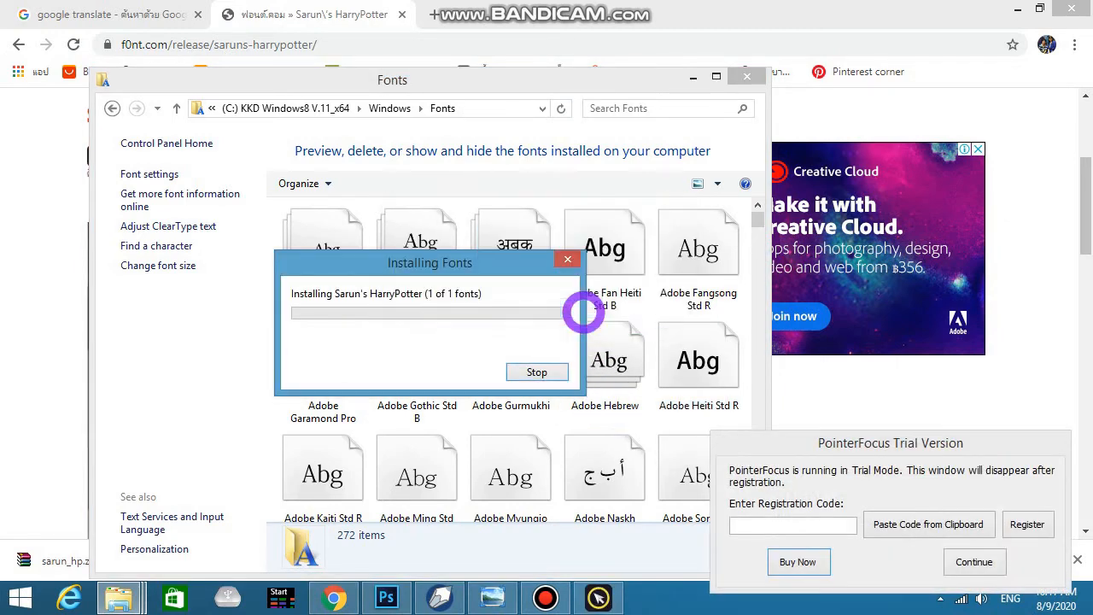
{"action": "left_click", "coordinate": [564, 373]}
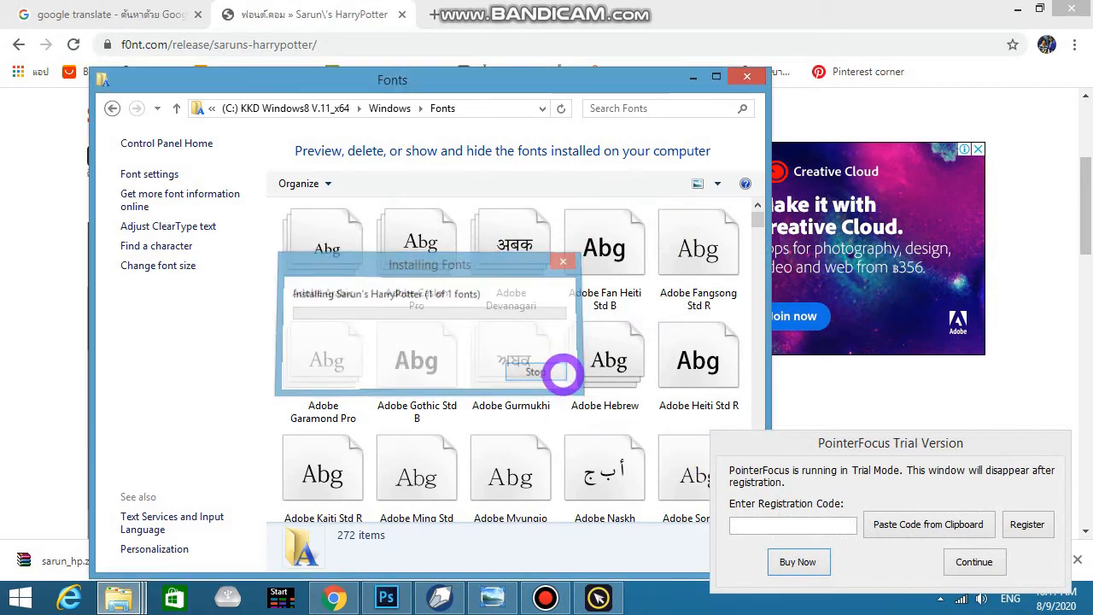
{"action": "left_click", "coordinate": [974, 563]}
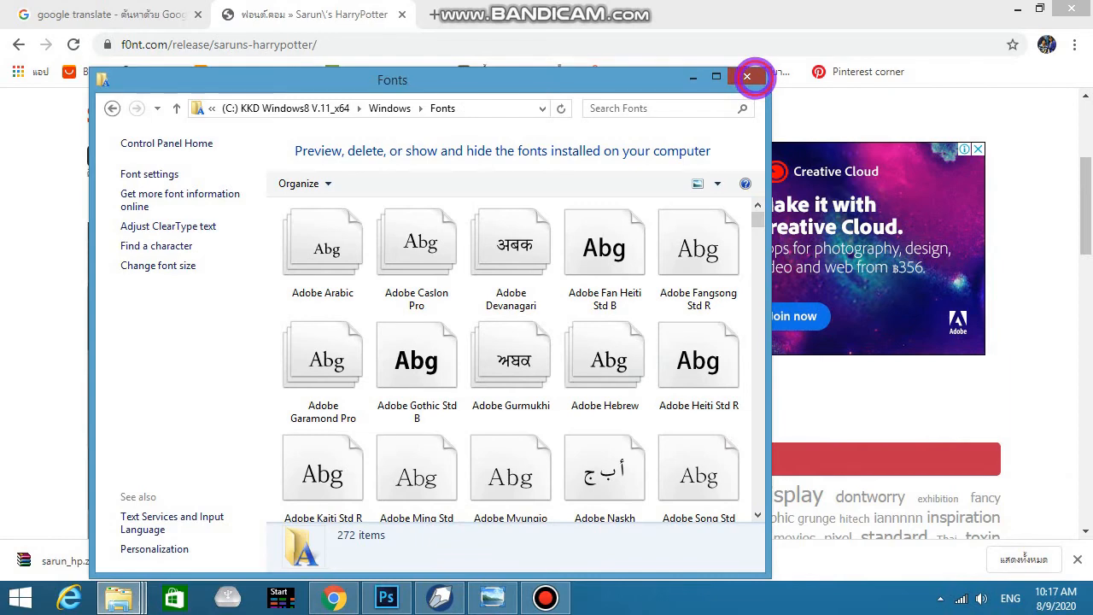
{"action": "left_click", "coordinate": [747, 76]}
Switch back to CorelDRAW, change the upper "My Work" text's font to Sarun's HarryPotter and deselect it
{"action": "left_click", "coordinate": [442, 598]}
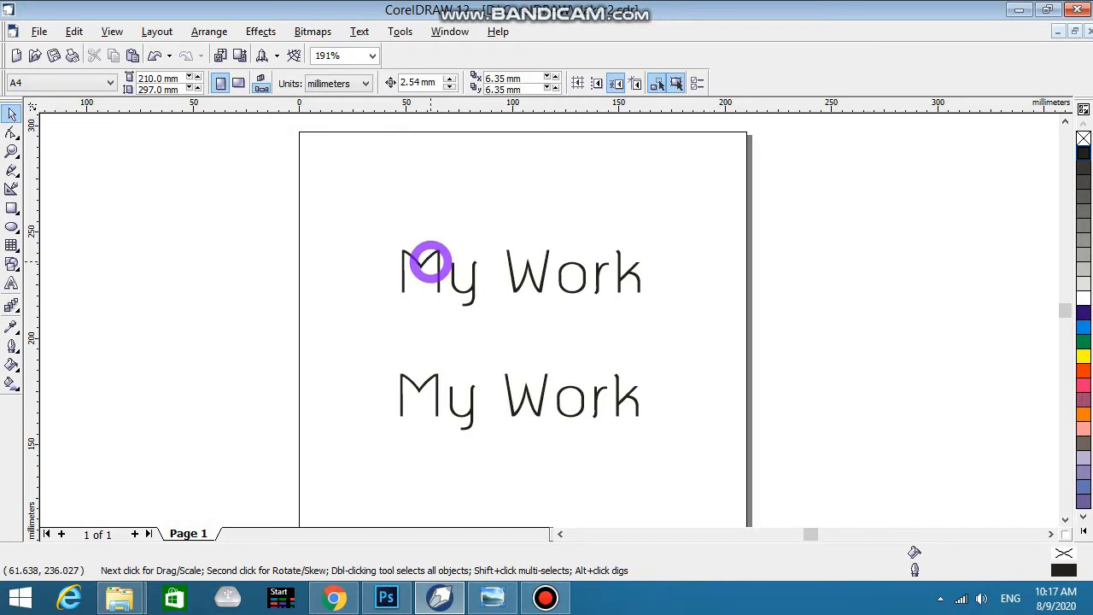
{"action": "left_click", "coordinate": [429, 258]}
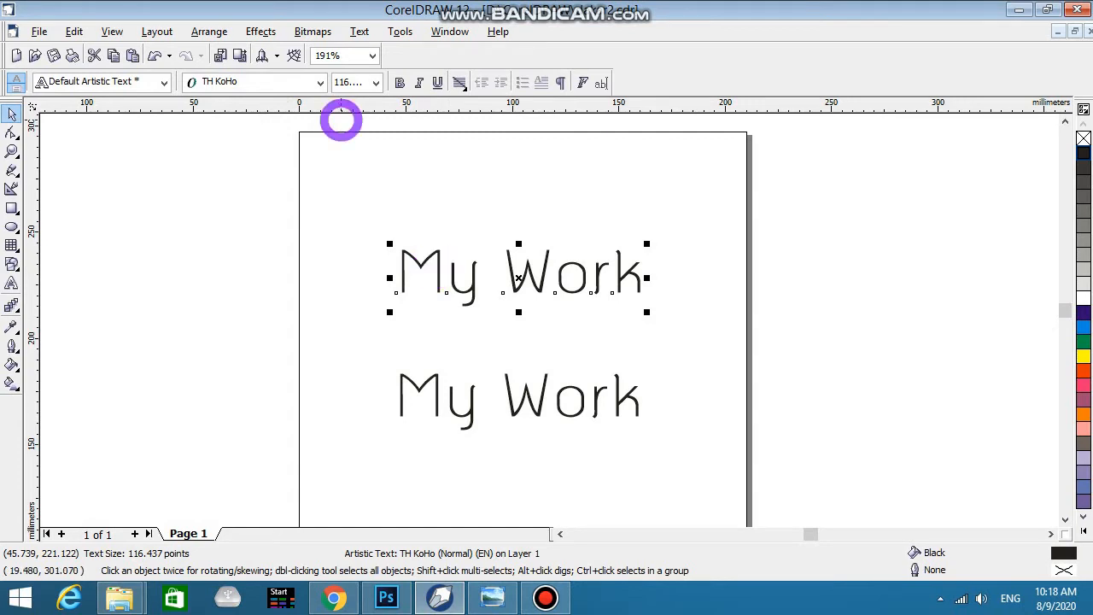
{"action": "left_click", "coordinate": [321, 83]}
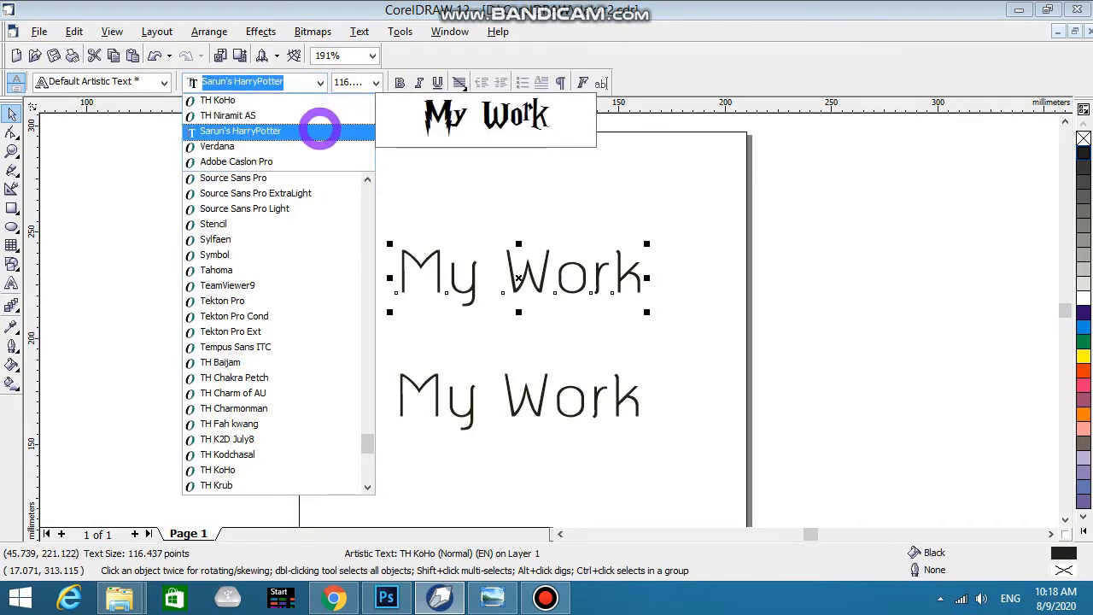
{"action": "left_click", "coordinate": [314, 131]}
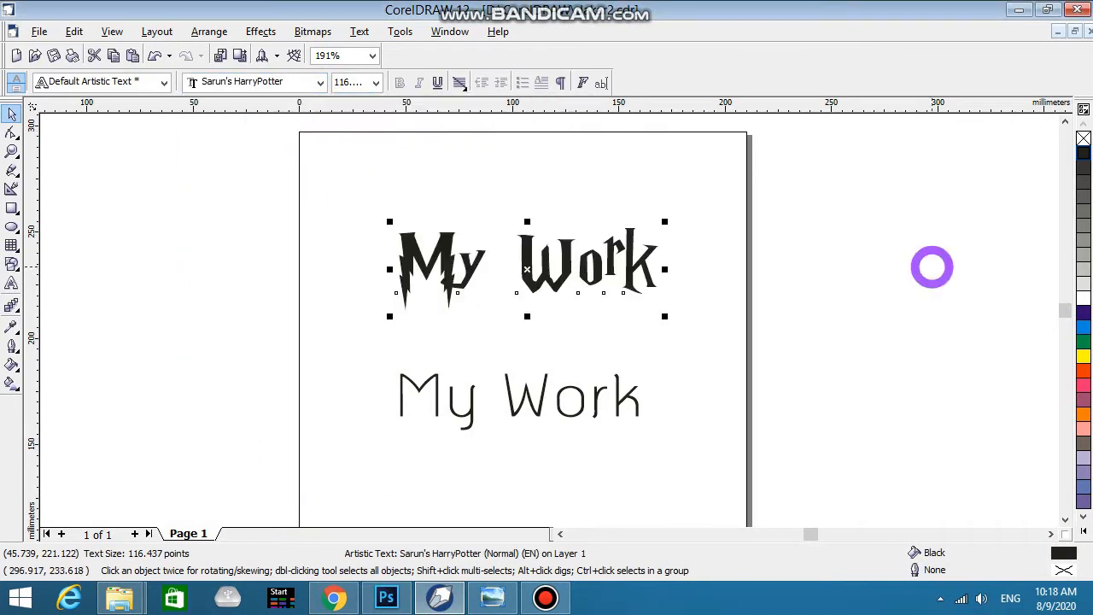
{"action": "left_click", "coordinate": [930, 264]}
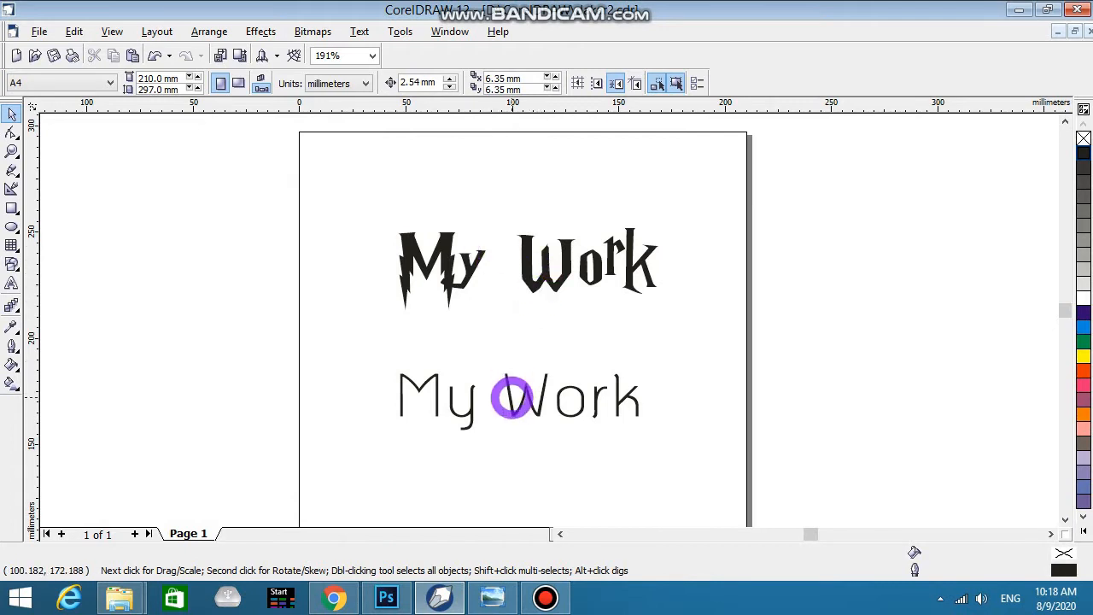
Change the font of the lower "My Work" text to Ravie and deselect it
{"action": "left_click", "coordinate": [514, 398]}
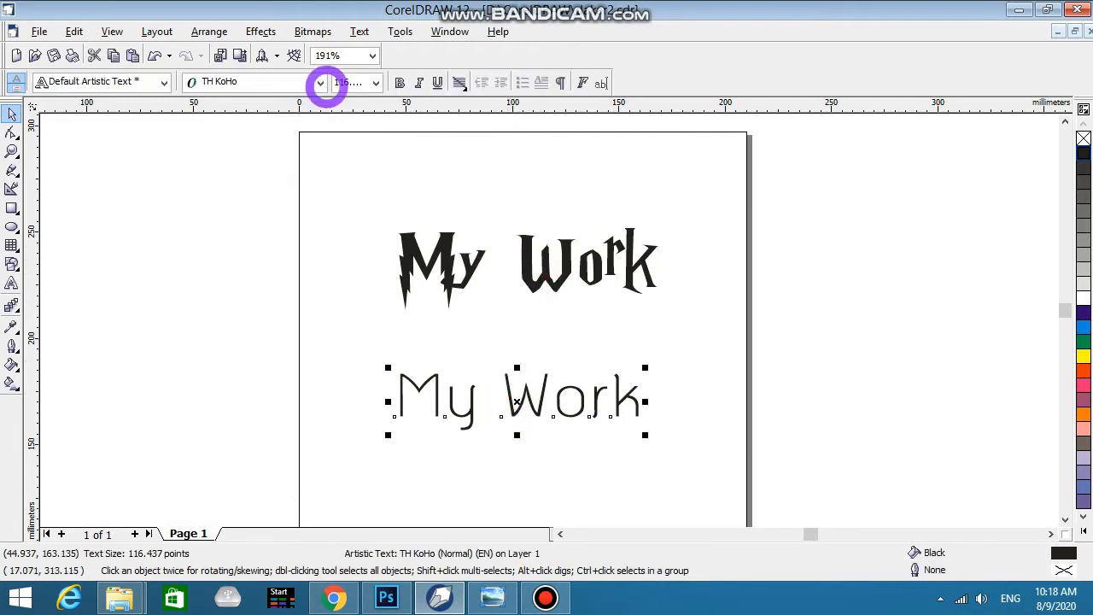
{"action": "left_click", "coordinate": [321, 83]}
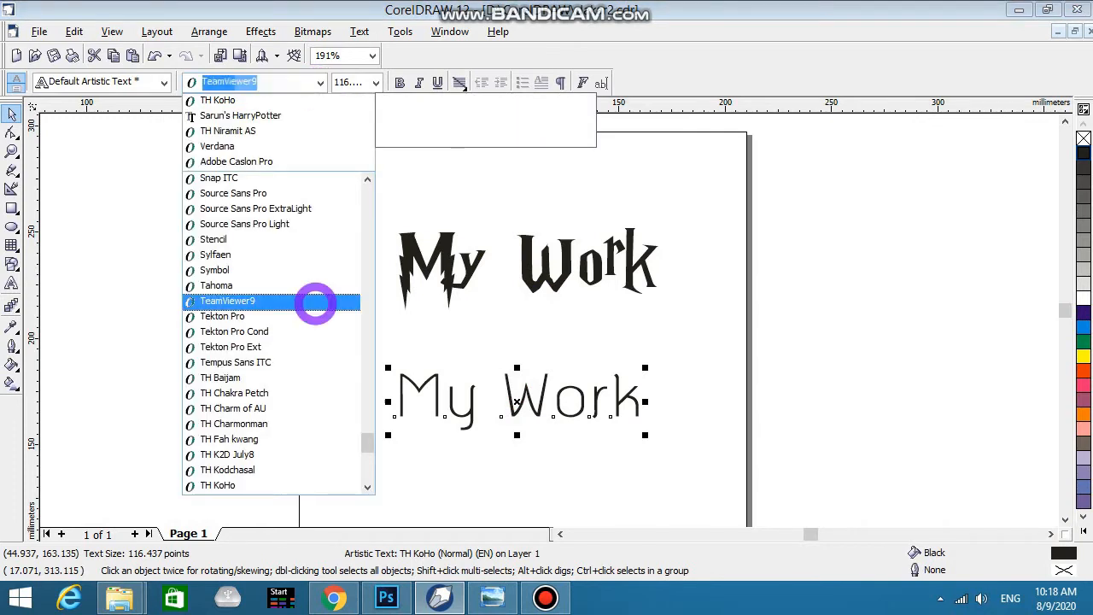
{"action": "scroll", "coordinate": [315, 308], "scroll_direction": "up", "scroll_amount": 8}
{"action": "scroll", "coordinate": [323, 316], "scroll_direction": "up", "scroll_amount": 2}
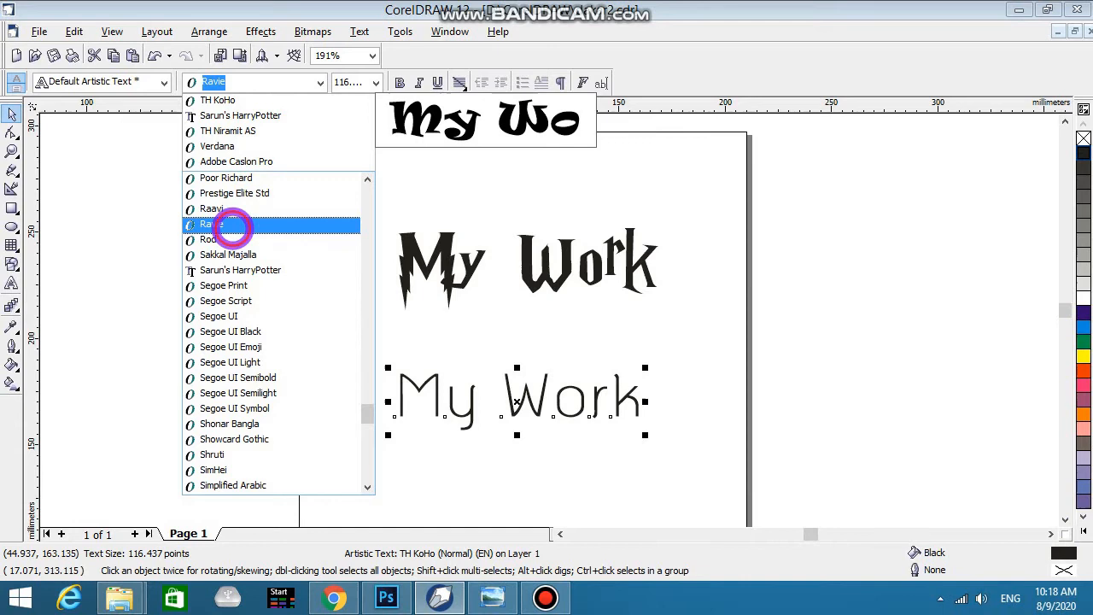
{"action": "left_click", "coordinate": [232, 226]}
{"action": "left_click", "coordinate": [886, 280]}
Move the lower "My Work" text left to about (-4, 163) mm and deselect it
{"action": "left_click", "coordinate": [488, 410]}
{"action": "left_click_drag", "start_coordinate": [488, 410], "coordinate": [453, 401]}
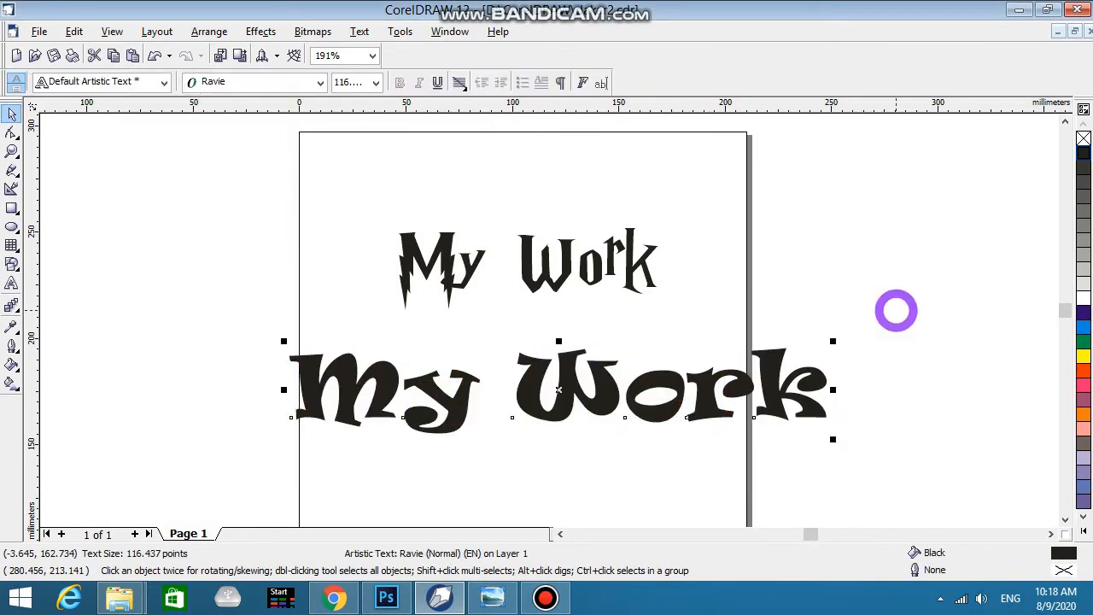
{"action": "left_click", "coordinate": [764, 283]}
Examine the letter shapes of the two restyled "My Work" texts at different magnifications
{"action": "scroll", "coordinate": [567, 274], "scroll_direction": "down", "scroll_amount": 1}
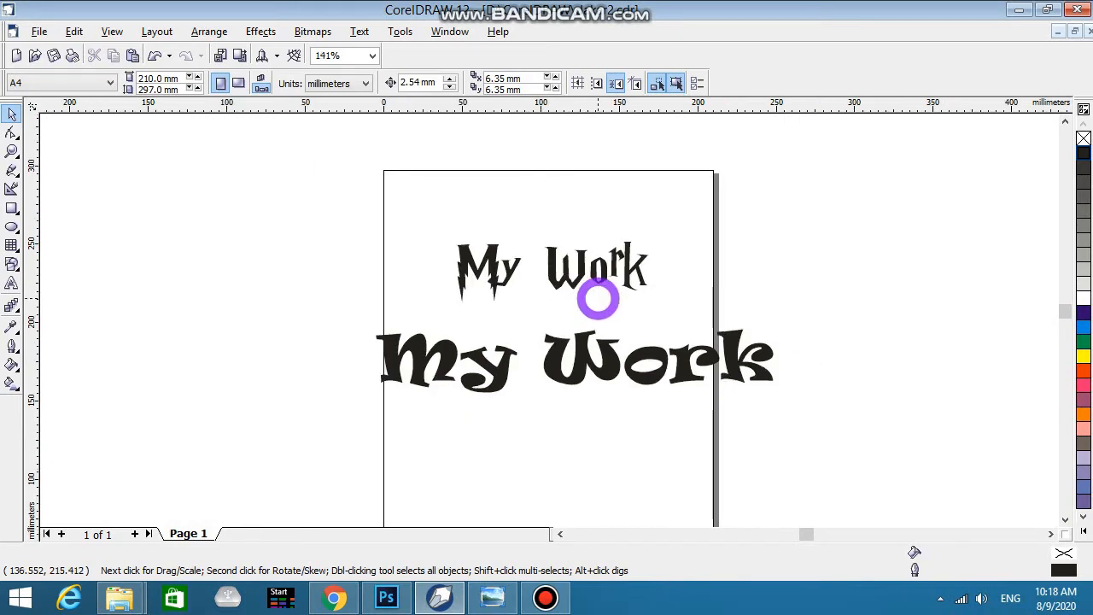
{"action": "scroll", "coordinate": [618, 276], "scroll_direction": "up", "scroll_amount": 2}
{"action": "scroll", "coordinate": [640, 290], "scroll_direction": "down", "scroll_amount": 1}
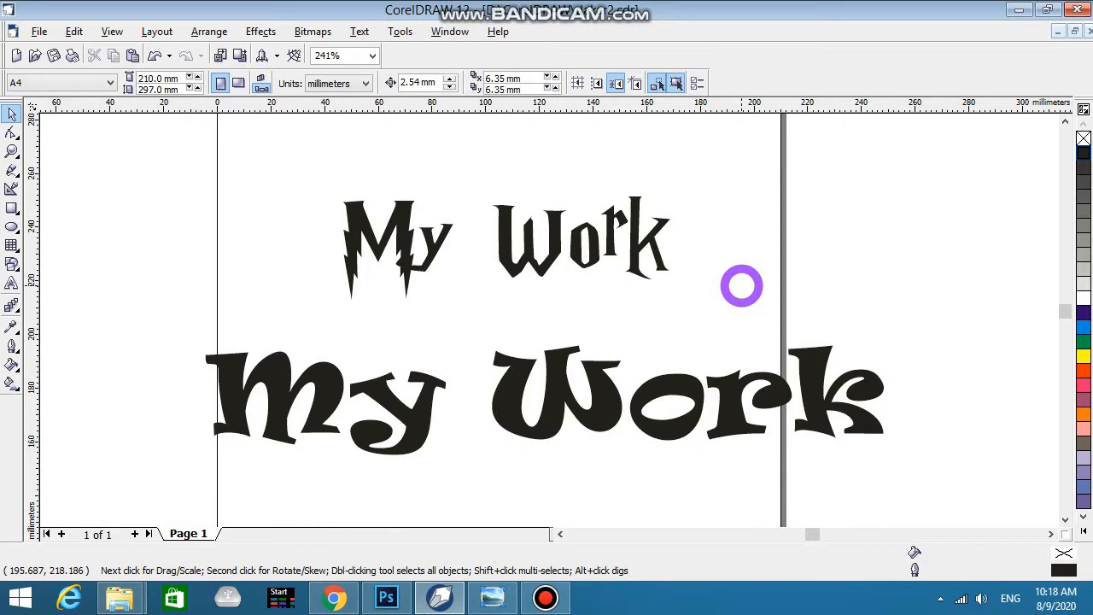
{"action": "scroll", "coordinate": [663, 252], "scroll_direction": "down", "scroll_amount": 1}
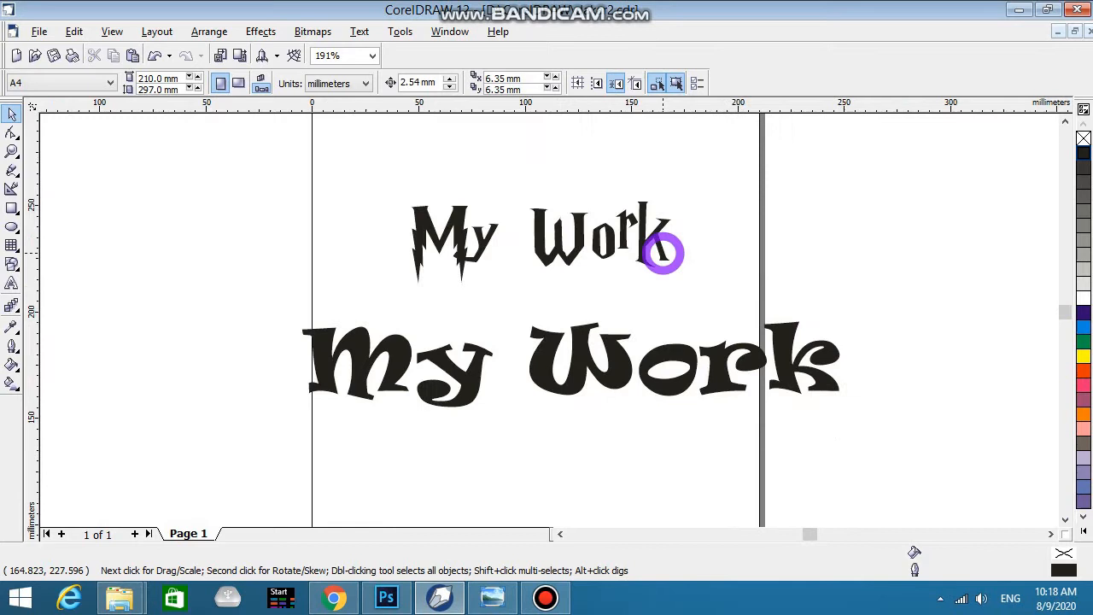
{"action": "scroll", "coordinate": [545, 239], "scroll_direction": "up", "scroll_amount": 1}
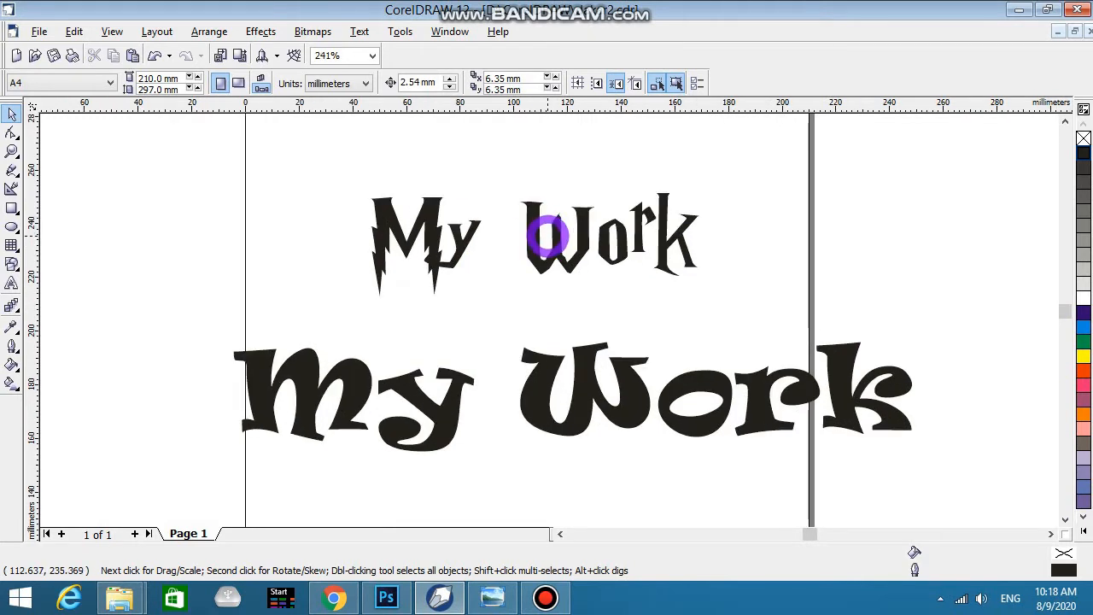
{"action": "scroll", "coordinate": [547, 241], "scroll_direction": "down", "scroll_amount": 1}
{"action": "scroll", "coordinate": [546, 241], "scroll_direction": "down", "scroll_amount": 1}
{"action": "scroll", "coordinate": [551, 237], "scroll_direction": "up", "scroll_amount": 3}
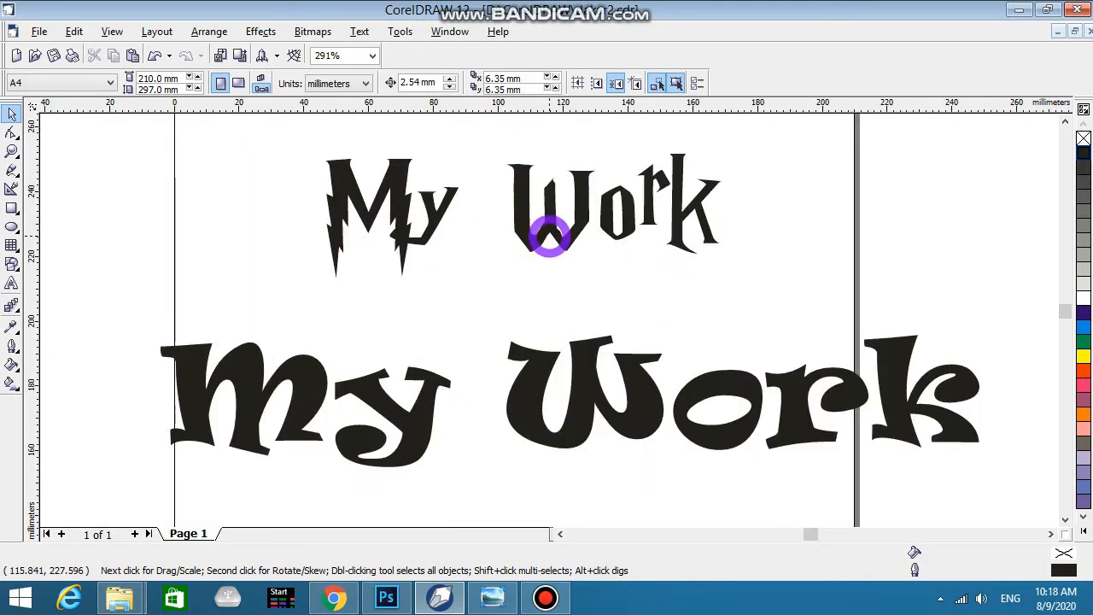
{"action": "left_click", "coordinate": [545, 597]}
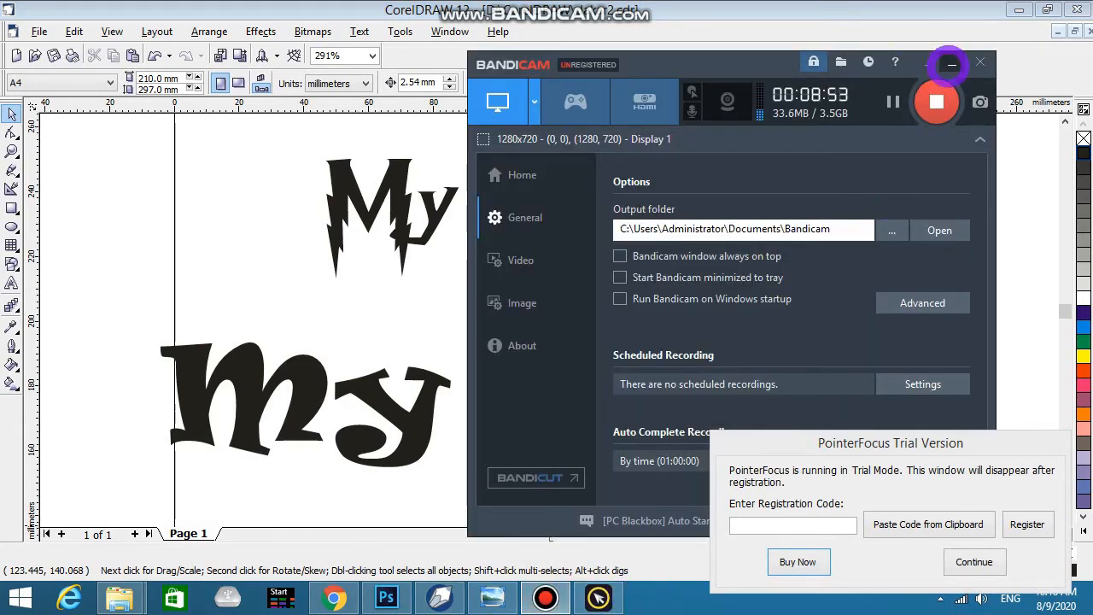
{"action": "left_click", "coordinate": [927, 63]}
{"action": "left_click", "coordinate": [974, 561]}
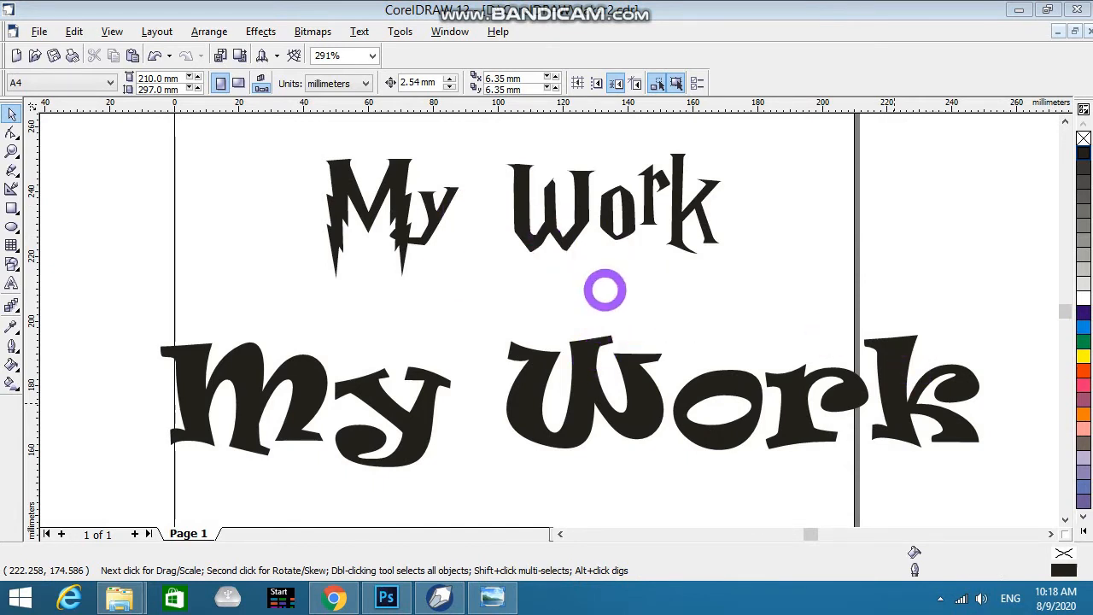
{"action": "scroll", "coordinate": [726, 280], "scroll_direction": "down", "scroll_amount": 1}
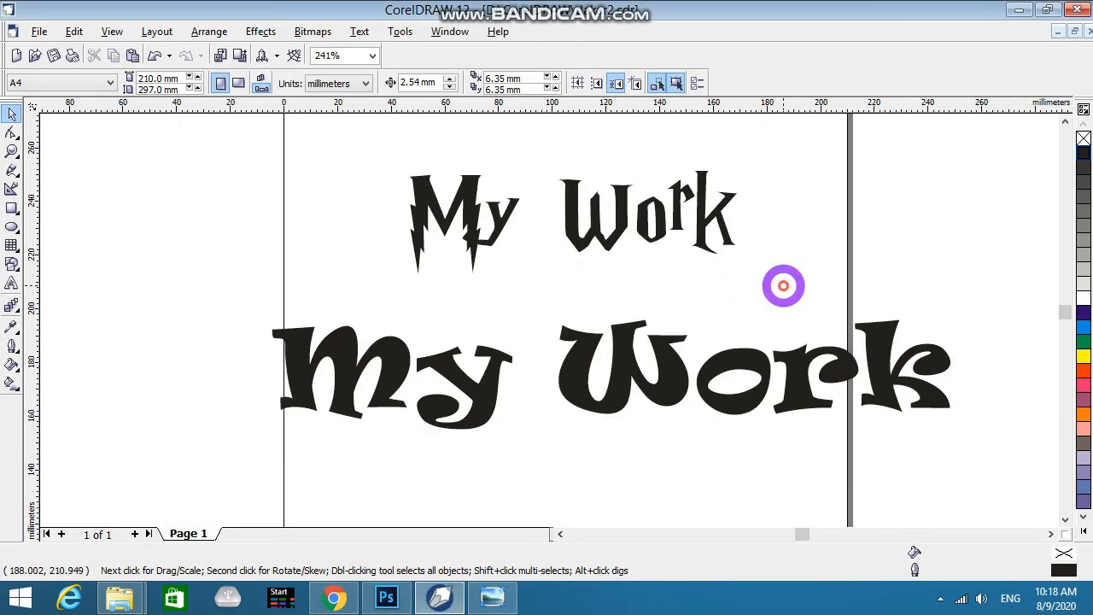
{"action": "scroll", "coordinate": [922, 261], "scroll_direction": "down", "scroll_amount": 1}
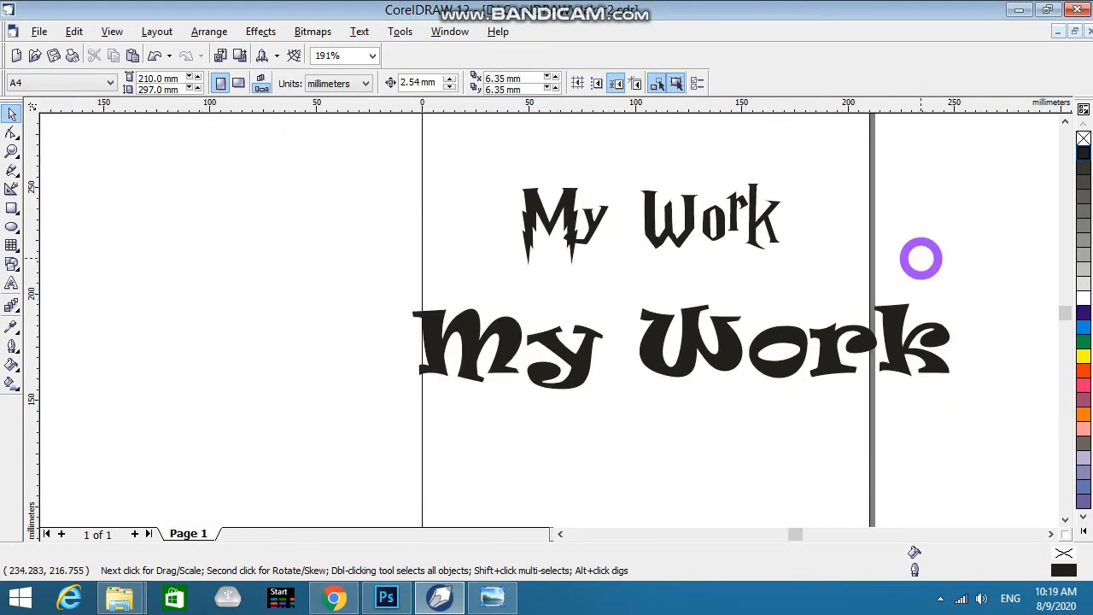
{"action": "left_click", "coordinate": [1066, 121]}
{"action": "left_click", "coordinate": [1065, 121]}
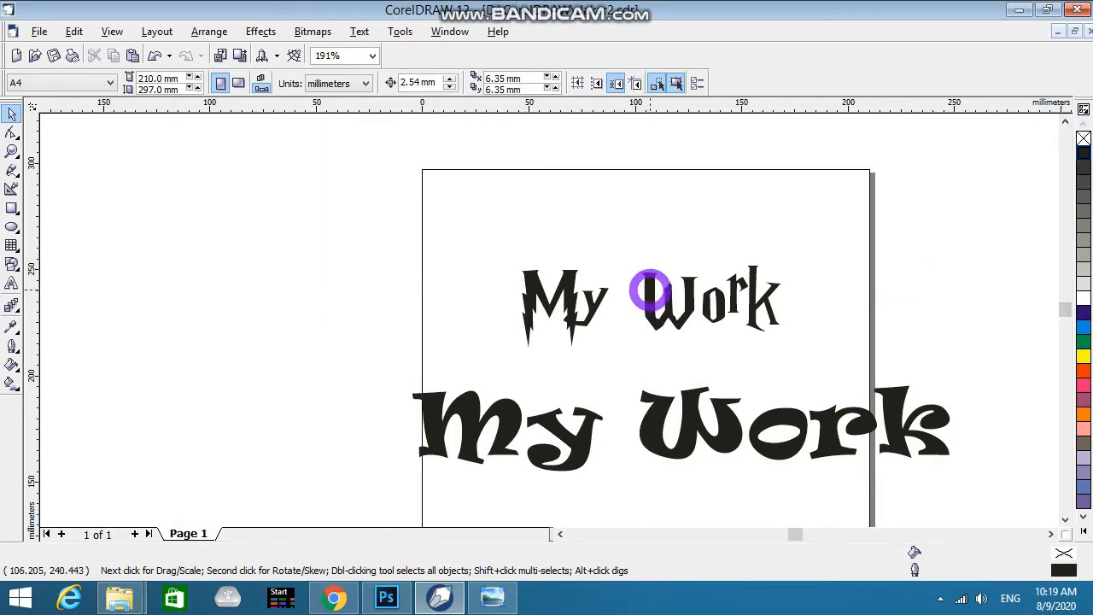
Move the upper "My Work" text up and left to about (21, 242) mm and deselect it
{"action": "left_click", "coordinate": [651, 291]}
{"action": "left_click_drag", "start_coordinate": [651, 291], "coordinate": [598, 247]}
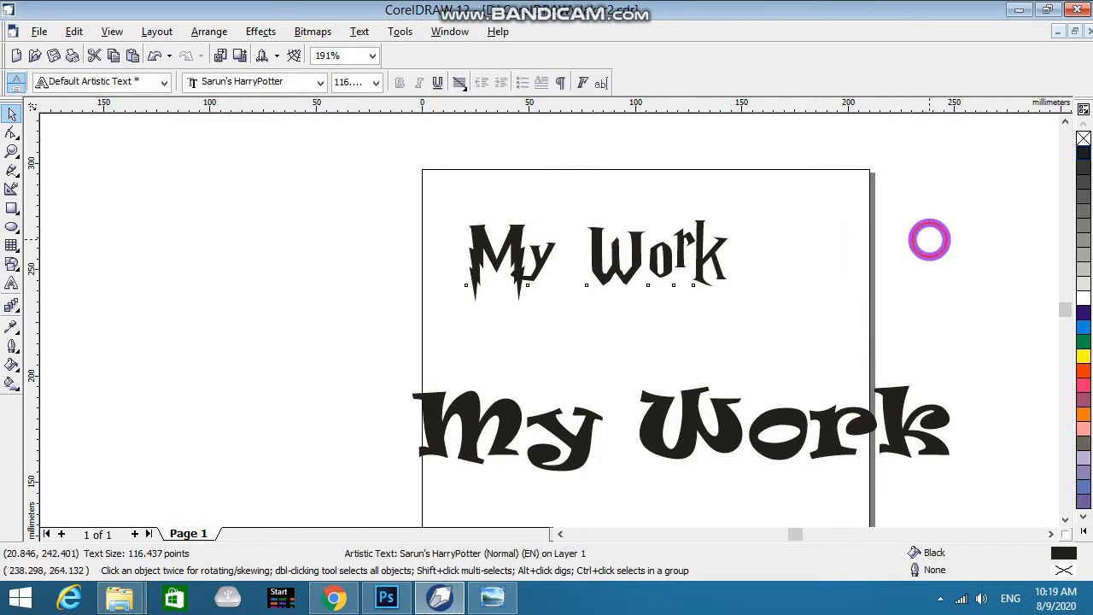
{"action": "left_click", "coordinate": [930, 239]}
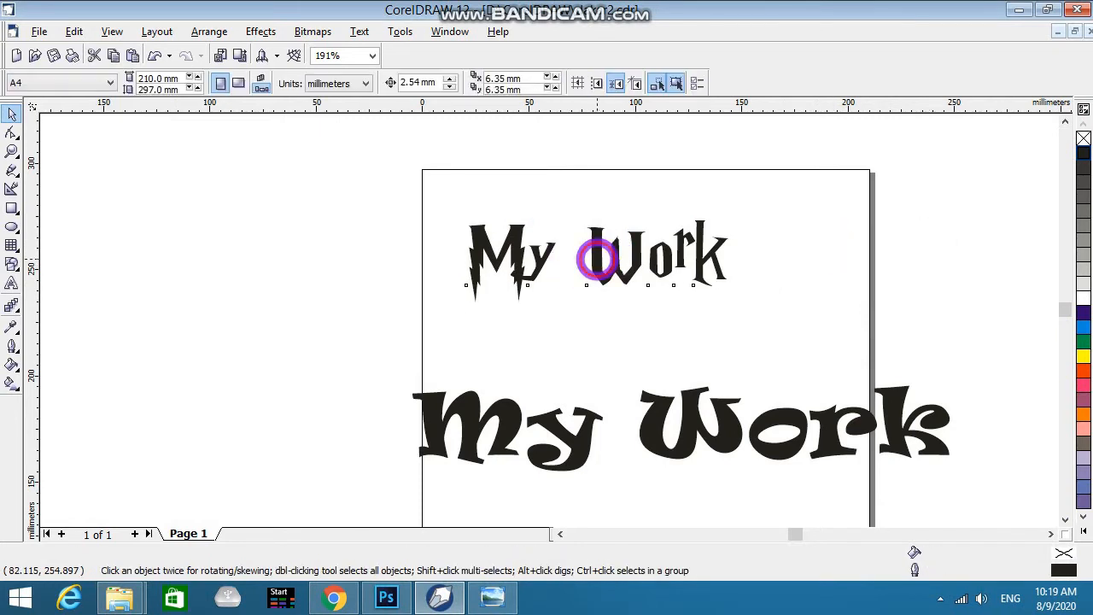
Remove the fill of the upper "My Work" text, give it a black outline and deselect it
{"action": "left_click", "coordinate": [598, 258]}
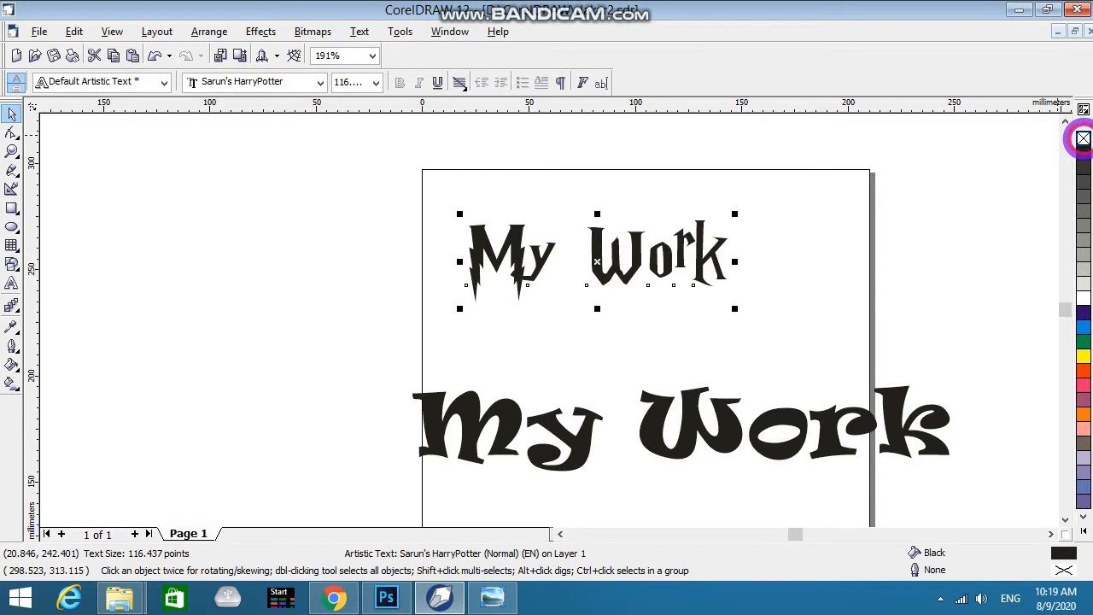
{"action": "left_click", "coordinate": [1083, 138]}
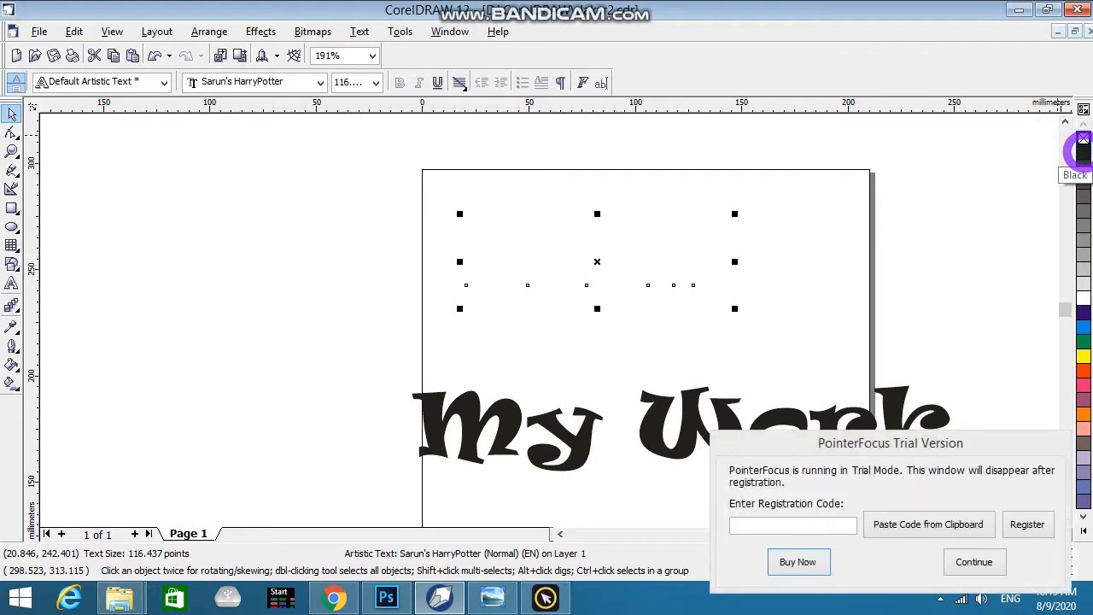
{"action": "right_click", "coordinate": [1081, 150]}
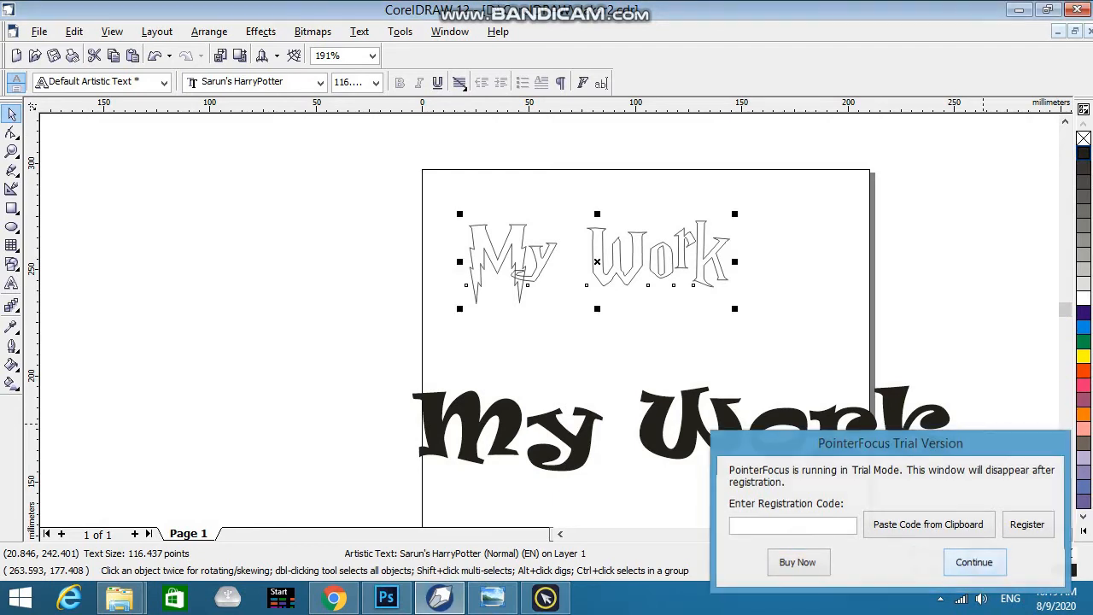
{"action": "left_click", "coordinate": [973, 561]}
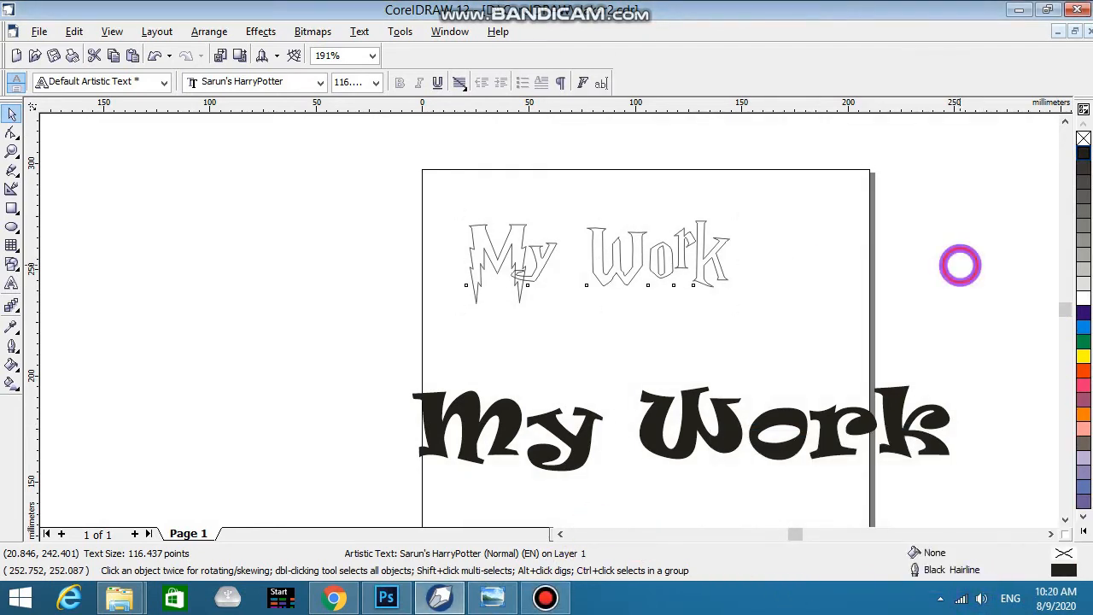
{"action": "left_click", "coordinate": [780, 285]}
Break the upper "My Work" text apart into separate words and select each word individually to check the split
{"action": "scroll", "coordinate": [518, 259], "scroll_direction": "up", "scroll_amount": 1}
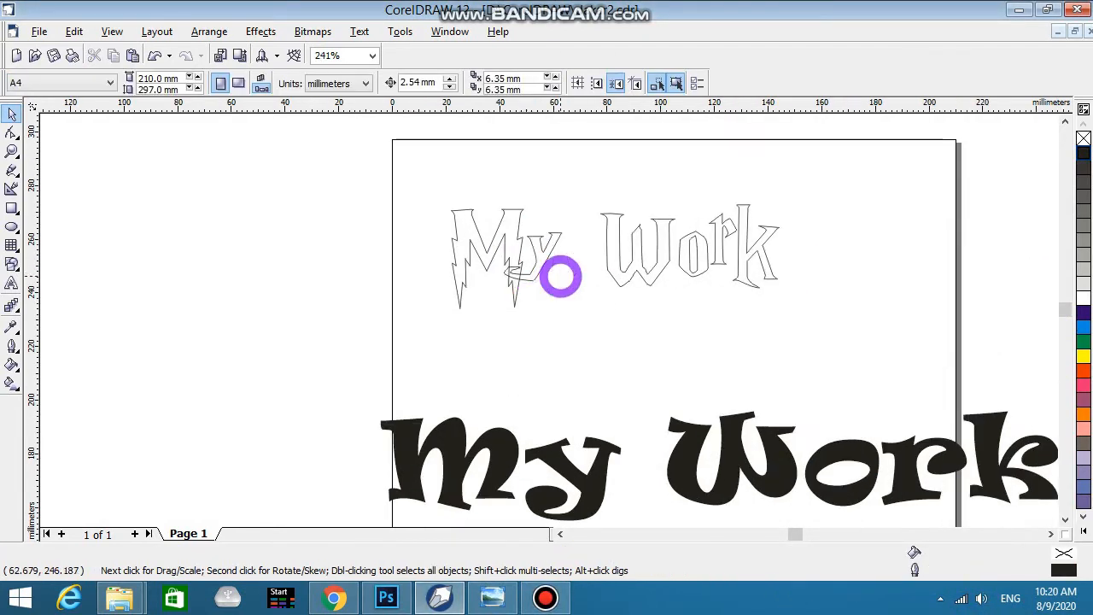
{"action": "scroll", "coordinate": [715, 245], "scroll_direction": "up", "scroll_amount": 1}
{"action": "scroll", "coordinate": [502, 263], "scroll_direction": "up", "scroll_amount": 1}
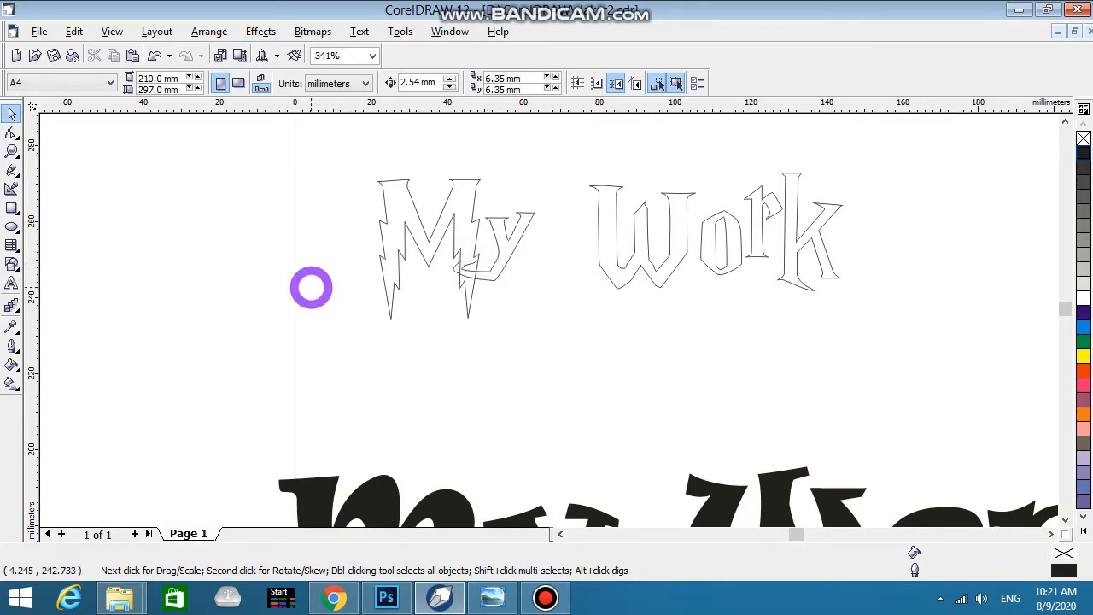
{"action": "left_click", "coordinate": [13, 134]}
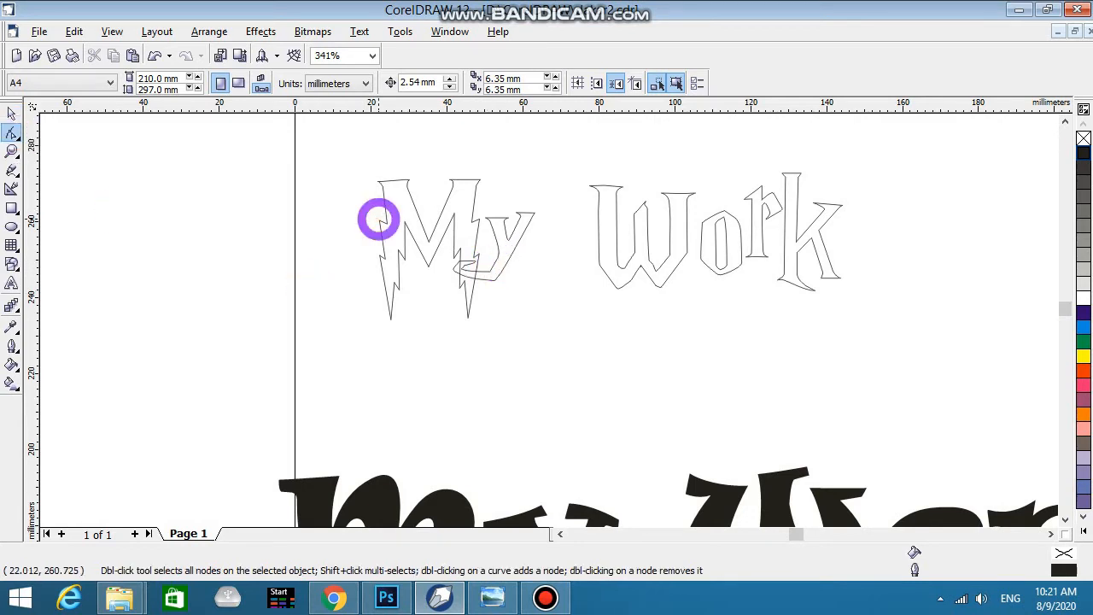
{"action": "left_click", "coordinate": [12, 112]}
{"action": "left_click", "coordinate": [430, 237]}
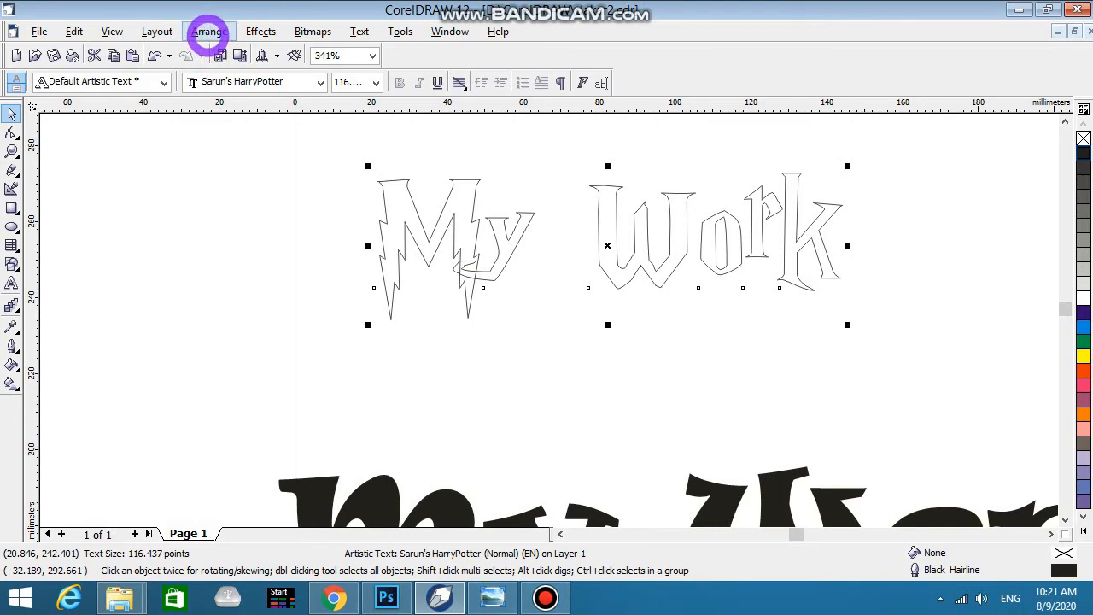
{"action": "left_click", "coordinate": [209, 32]}
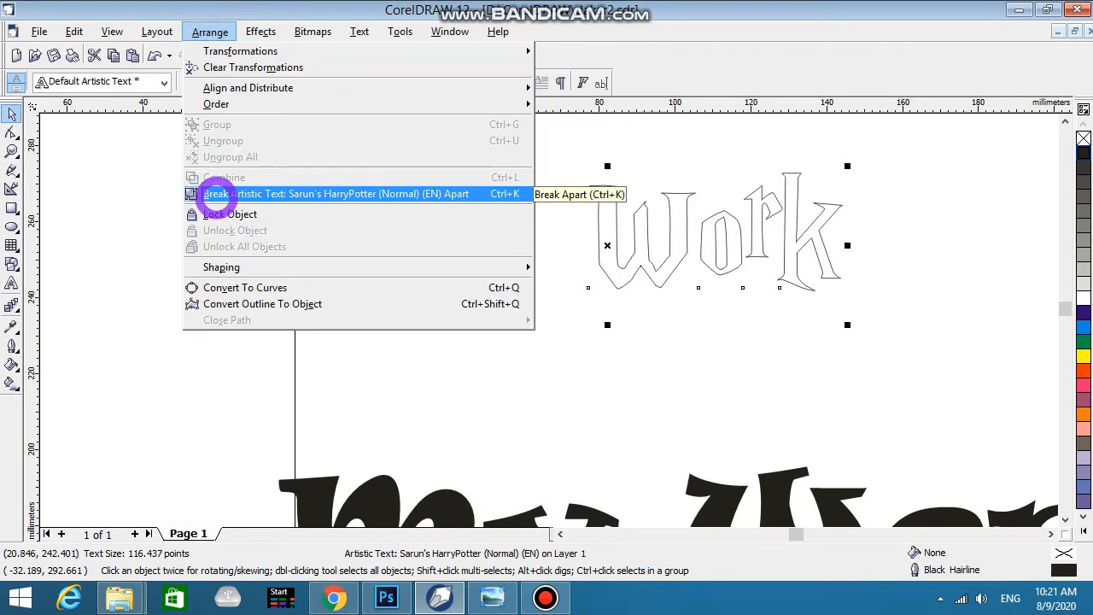
{"action": "left_click", "coordinate": [216, 194]}
{"action": "left_click", "coordinate": [677, 382]}
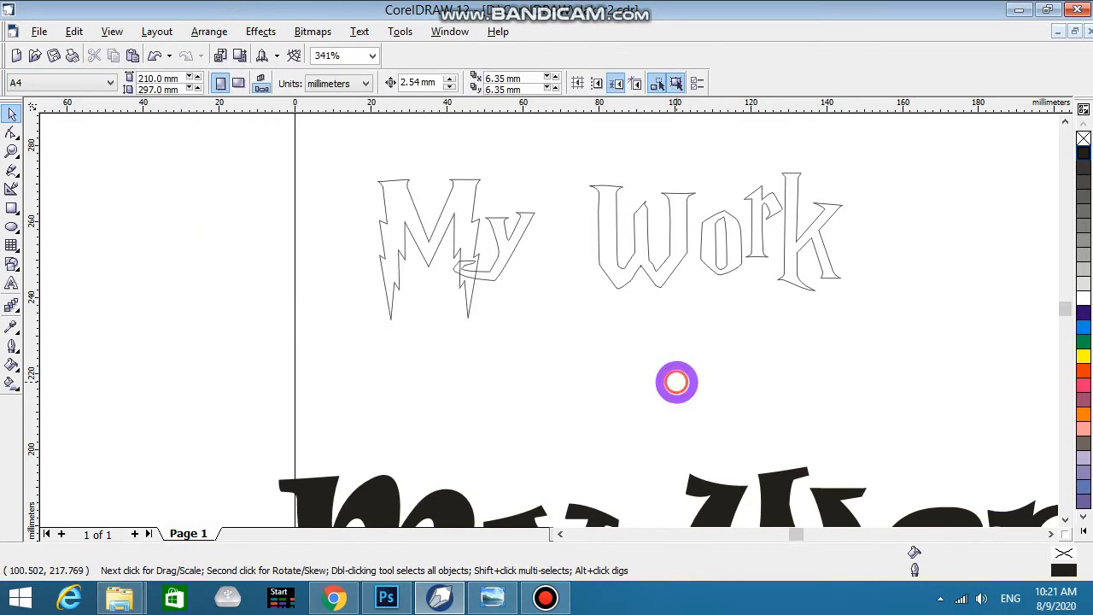
{"action": "left_click", "coordinate": [647, 271]}
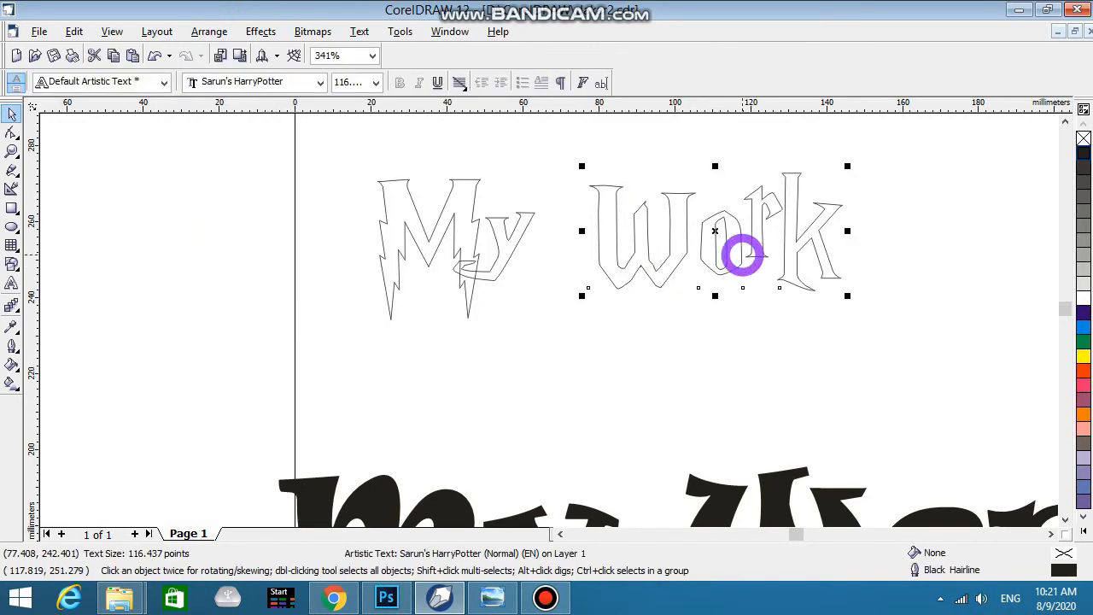
{"action": "left_click", "coordinate": [428, 252]}
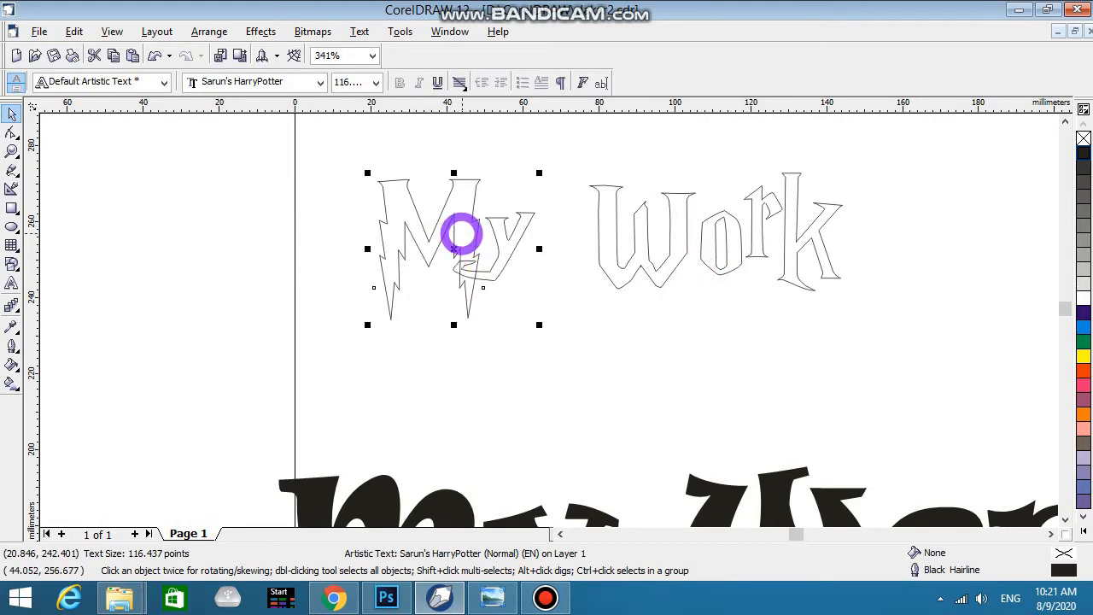
{"action": "left_click", "coordinate": [676, 237]}
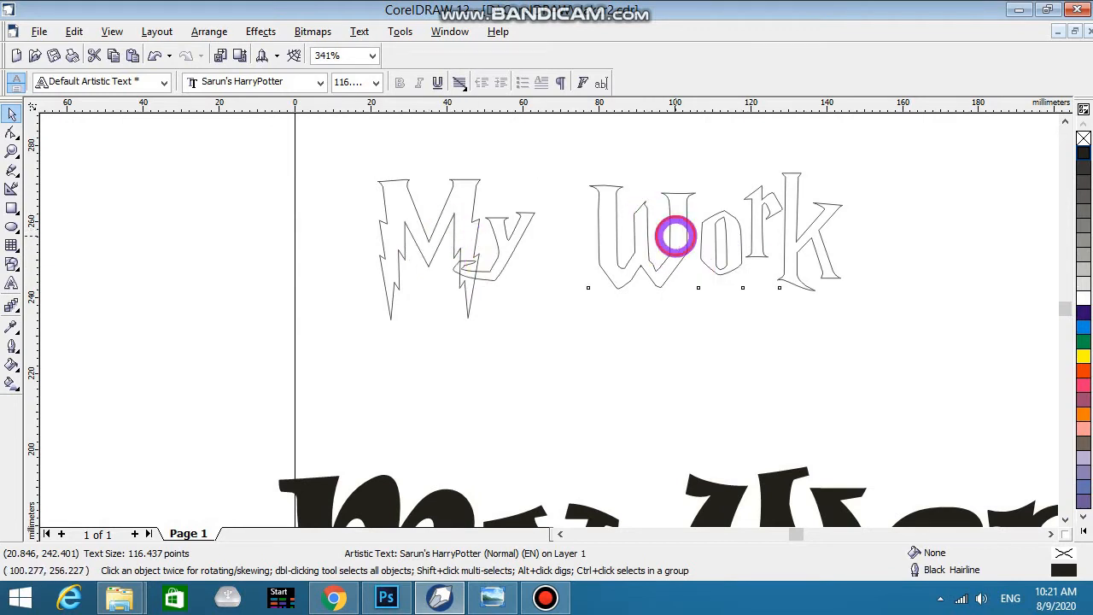
{"action": "left_click", "coordinate": [706, 359]}
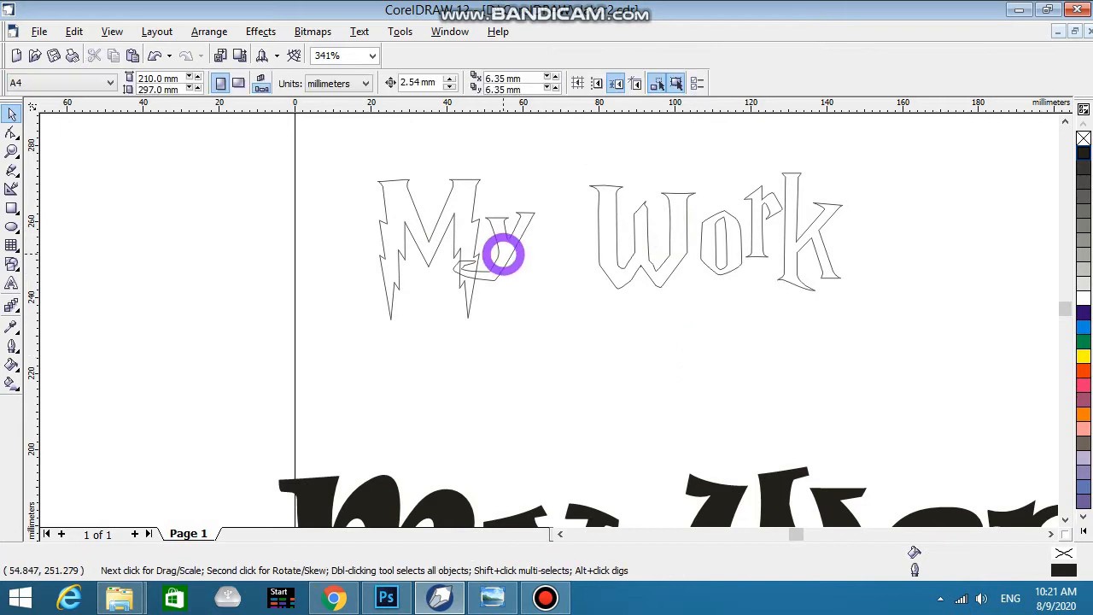
Break the outlined word "My" apart into individual letters and deselect them
{"action": "left_click", "coordinate": [503, 253]}
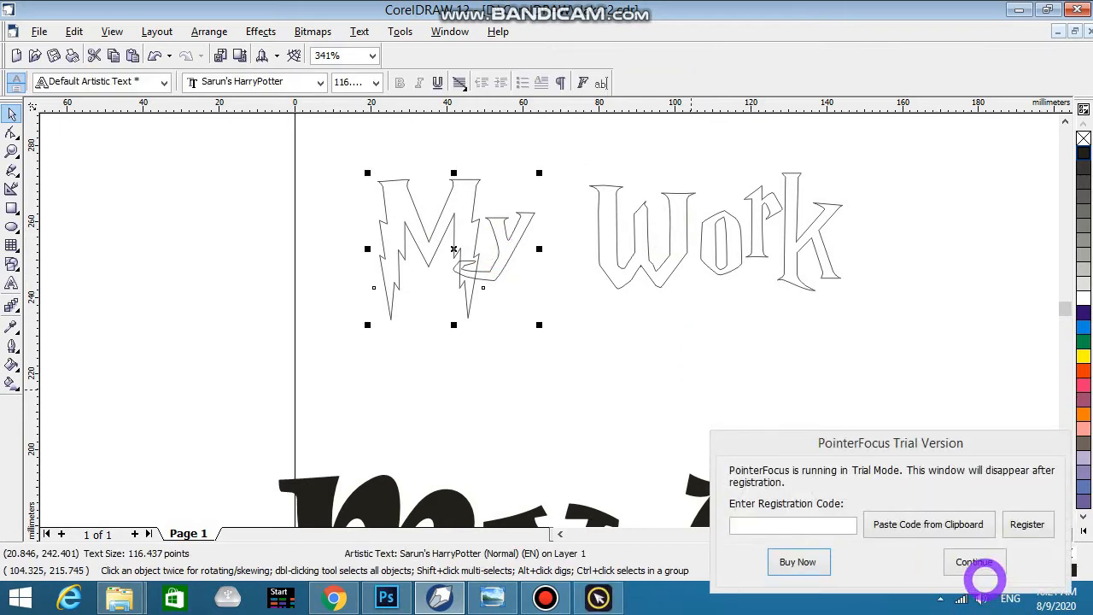
{"action": "left_click", "coordinate": [974, 562]}
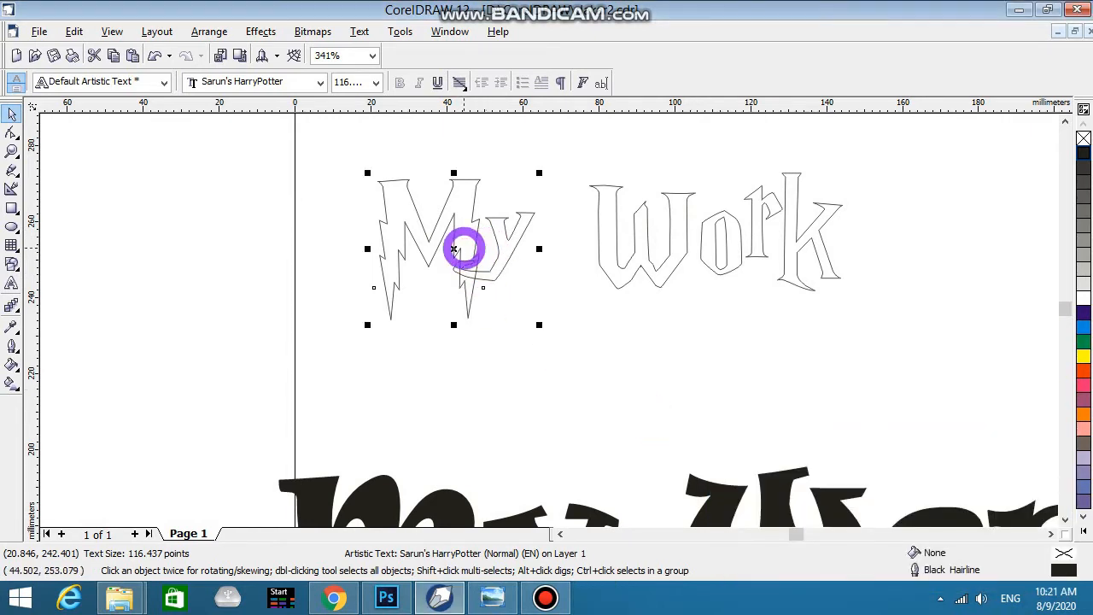
{"action": "left_click", "coordinate": [209, 31]}
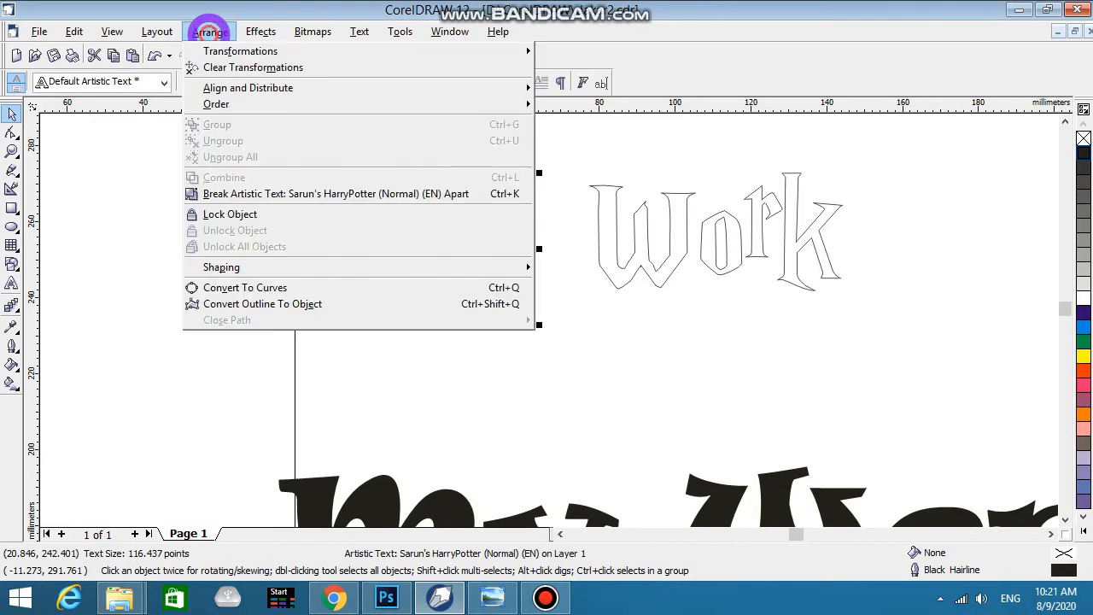
{"action": "mouse_move", "coordinate": [214, 88]}
{"action": "left_click", "coordinate": [232, 194]}
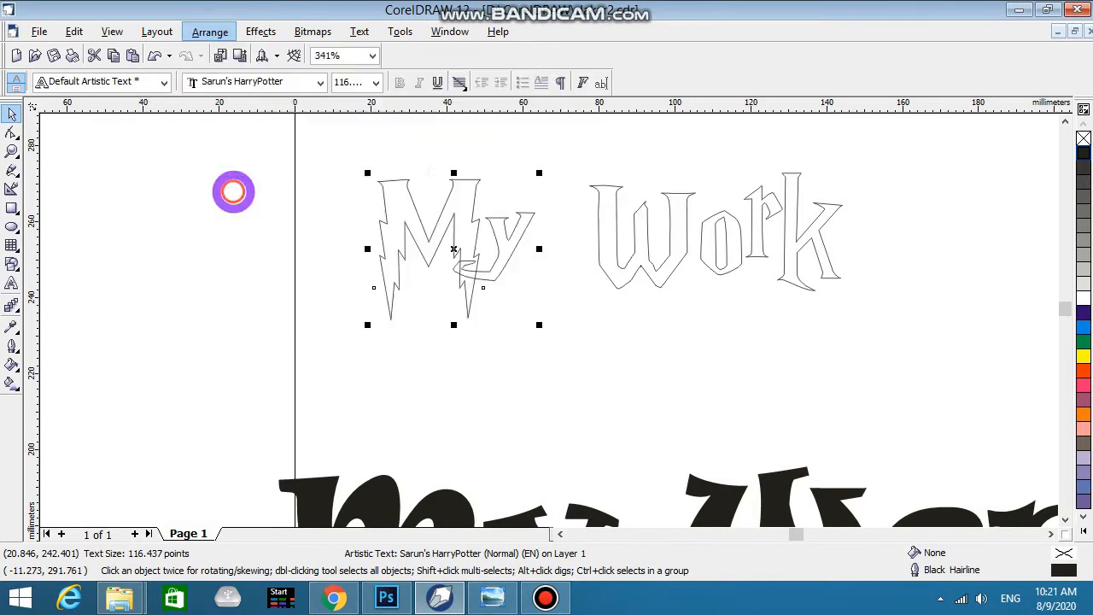
{"action": "left_click", "coordinate": [560, 362]}
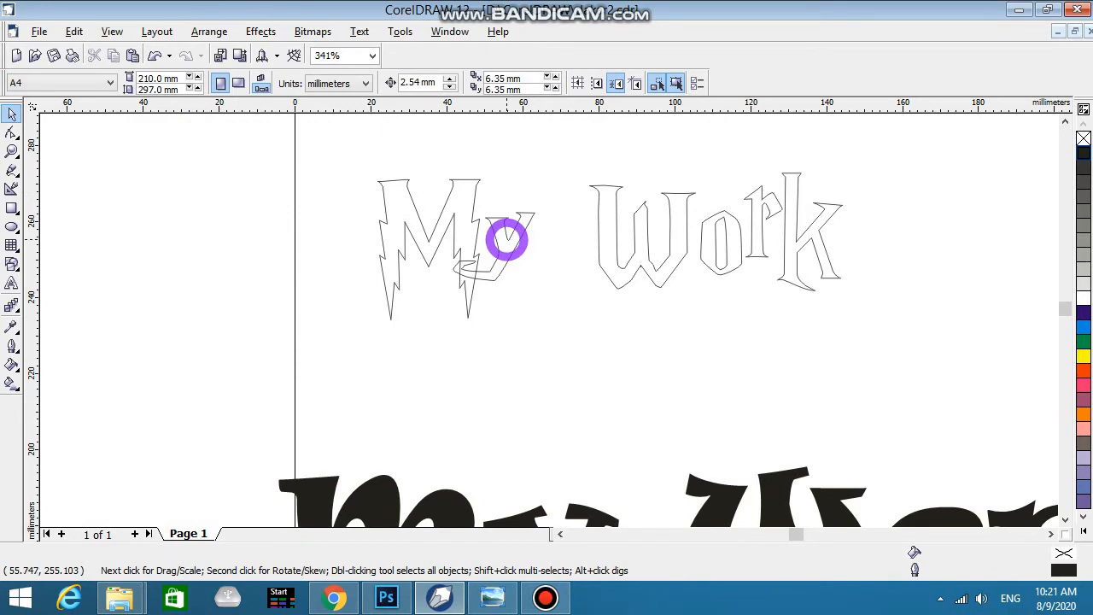
Move the outlined letter "y" down and right of the "M" to about (56, 230) mm and deselect it
{"action": "left_click", "coordinate": [506, 240]}
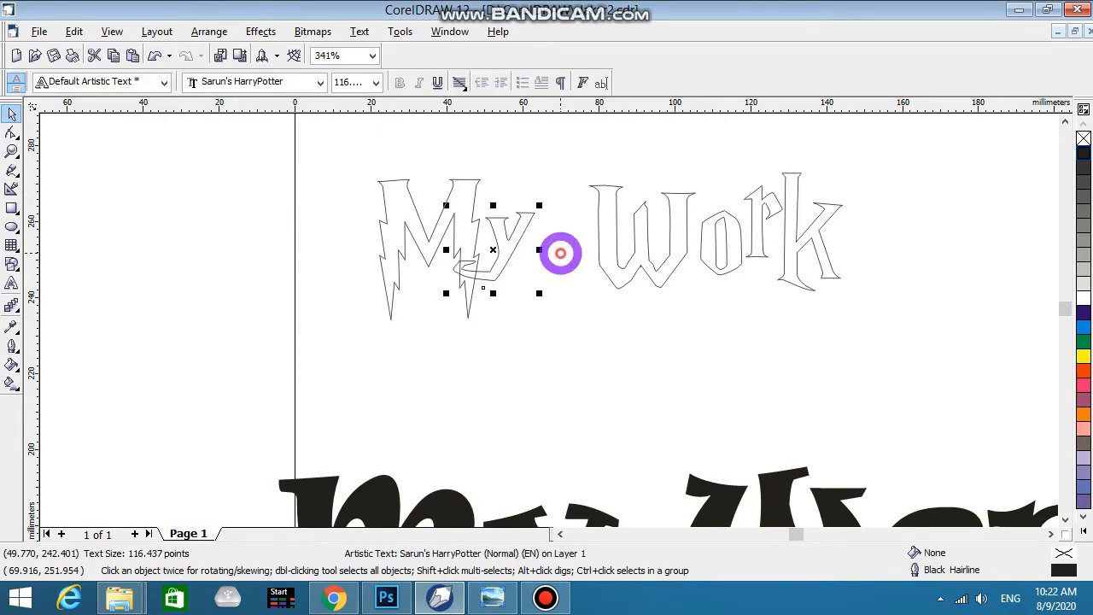
{"action": "left_click_drag", "start_coordinate": [515, 240], "coordinate": [535, 290]}
{"action": "left_click", "coordinate": [689, 361]}
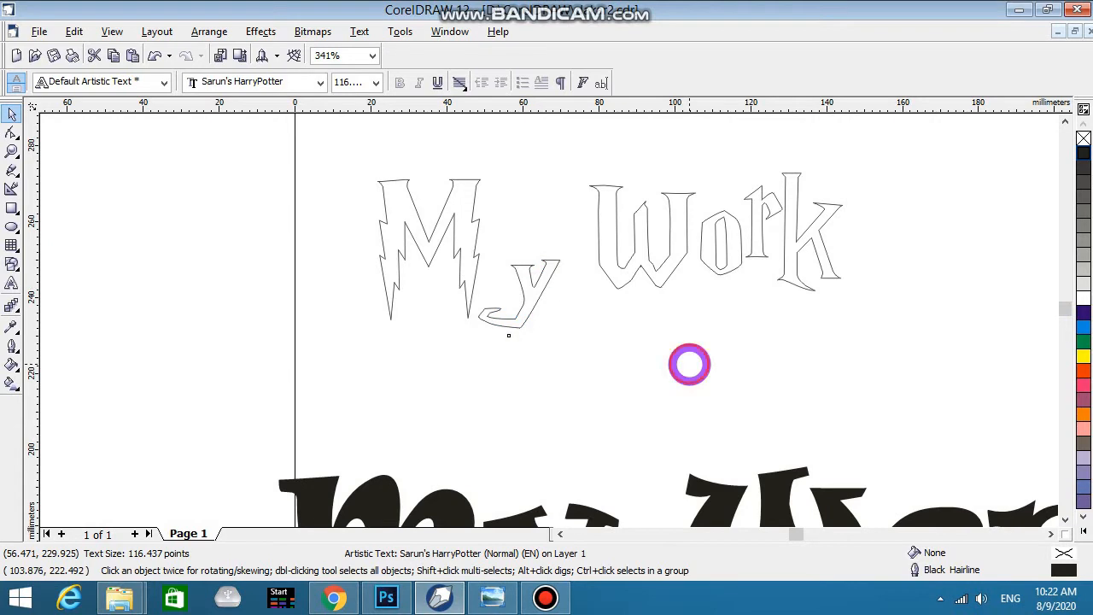
Move the outlined word "Work" about 10 mm to the right and deselect it
{"action": "left_click", "coordinate": [582, 324]}
{"action": "left_click_drag", "start_coordinate": [582, 324], "coordinate": [854, 151]}
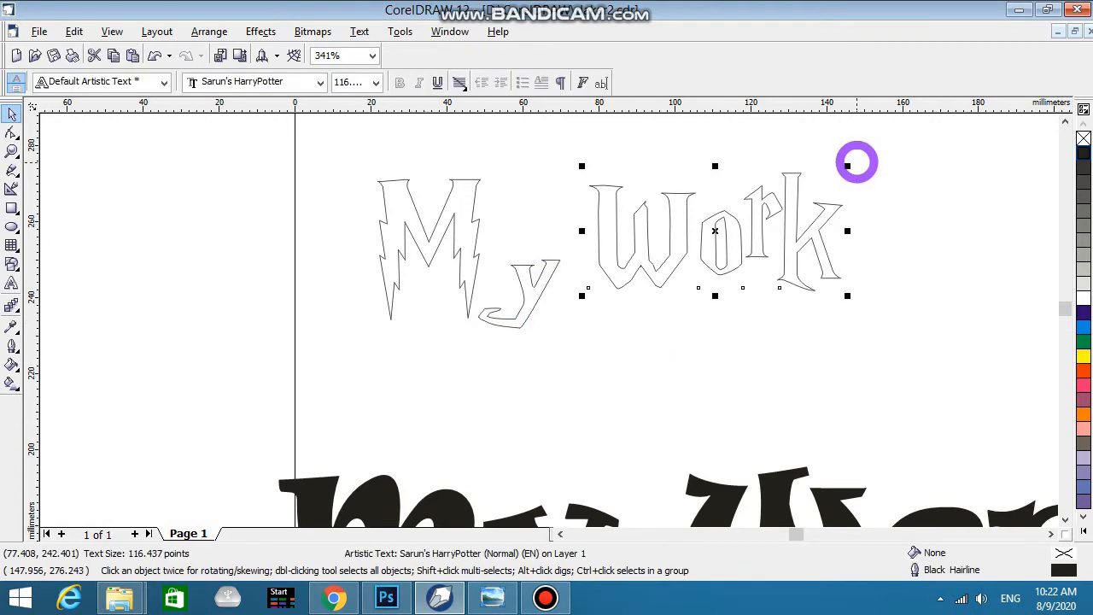
{"action": "left_click", "coordinate": [729, 236]}
{"action": "left_click_drag", "start_coordinate": [729, 237], "coordinate": [765, 237]}
{"action": "left_click", "coordinate": [806, 357]}
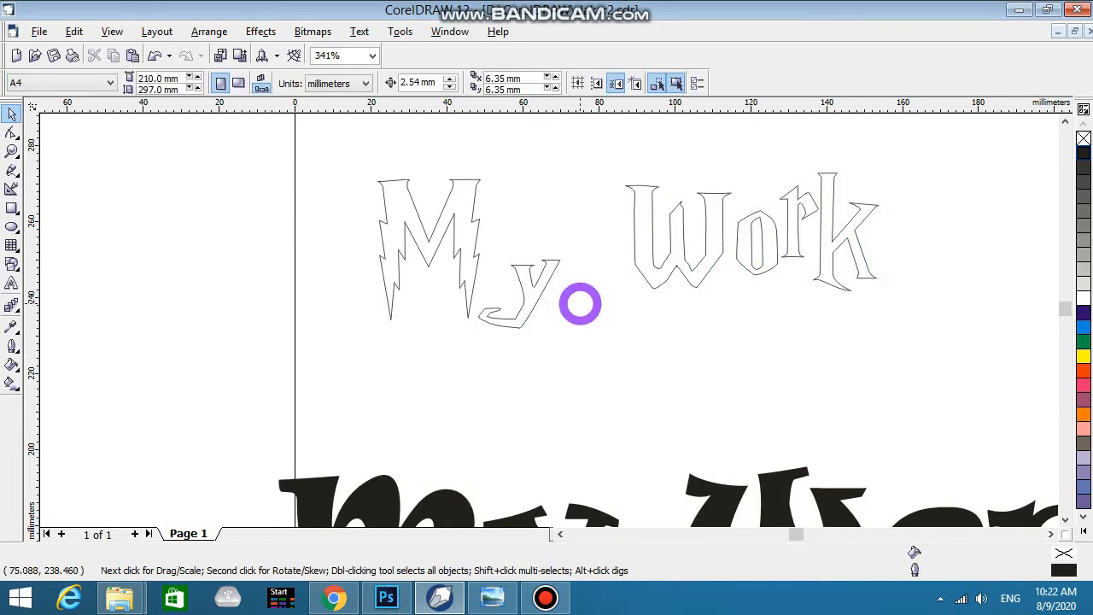
{"action": "scroll", "coordinate": [576, 317], "scroll_direction": "down", "scroll_amount": 2}
{"action": "scroll", "coordinate": [577, 323], "scroll_direction": "down", "scroll_amount": 1}
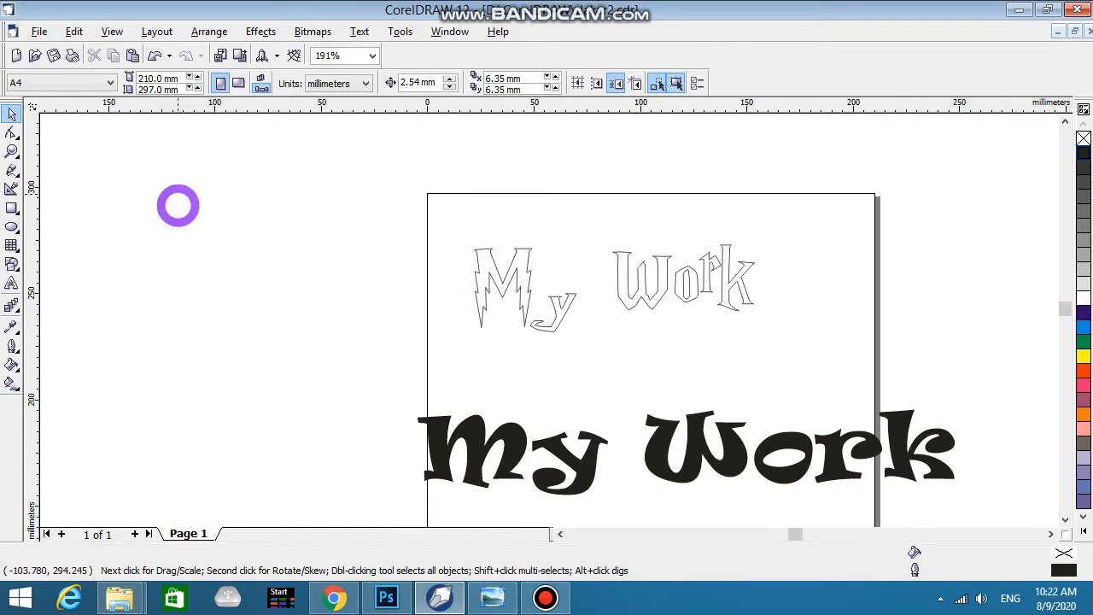
{"action": "scroll", "coordinate": [699, 314], "scroll_direction": "up", "scroll_amount": 1}
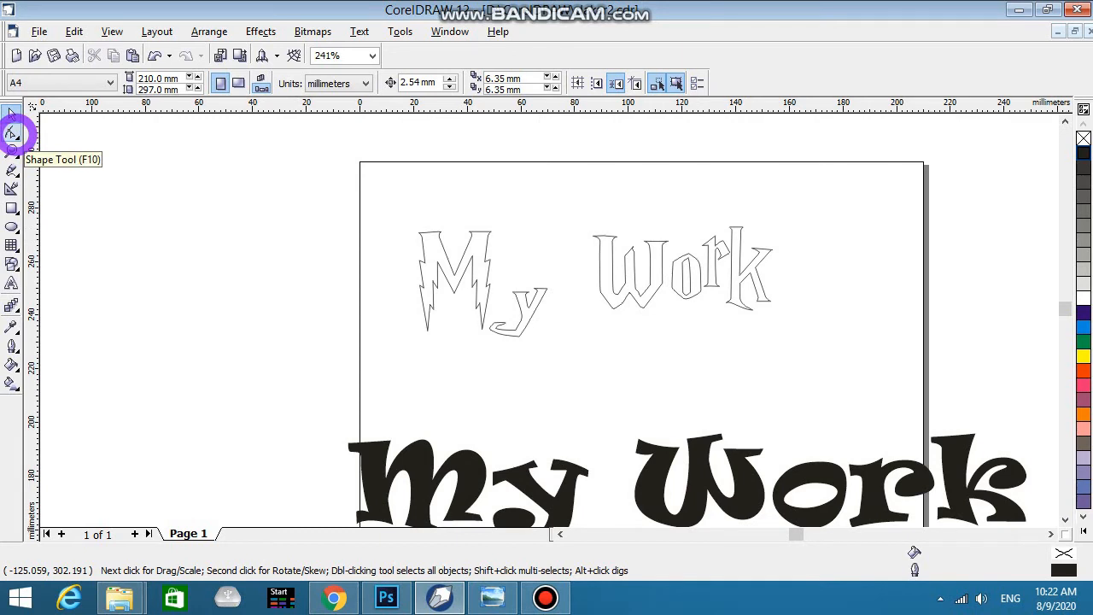
{"action": "left_click", "coordinate": [17, 136]}
{"action": "mouse_move", "coordinate": [14, 146]}
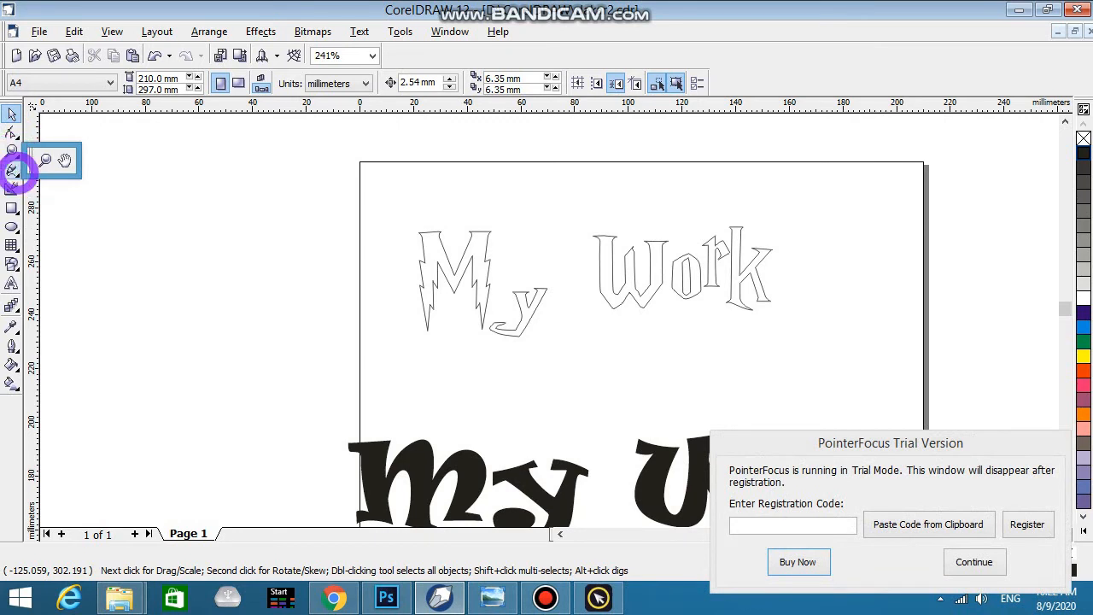
Add a horizontal dimension above the outlined "My Work" text, spanning from the left edge of "M" to the right edge of "k"
{"action": "left_click", "coordinate": [13, 171]}
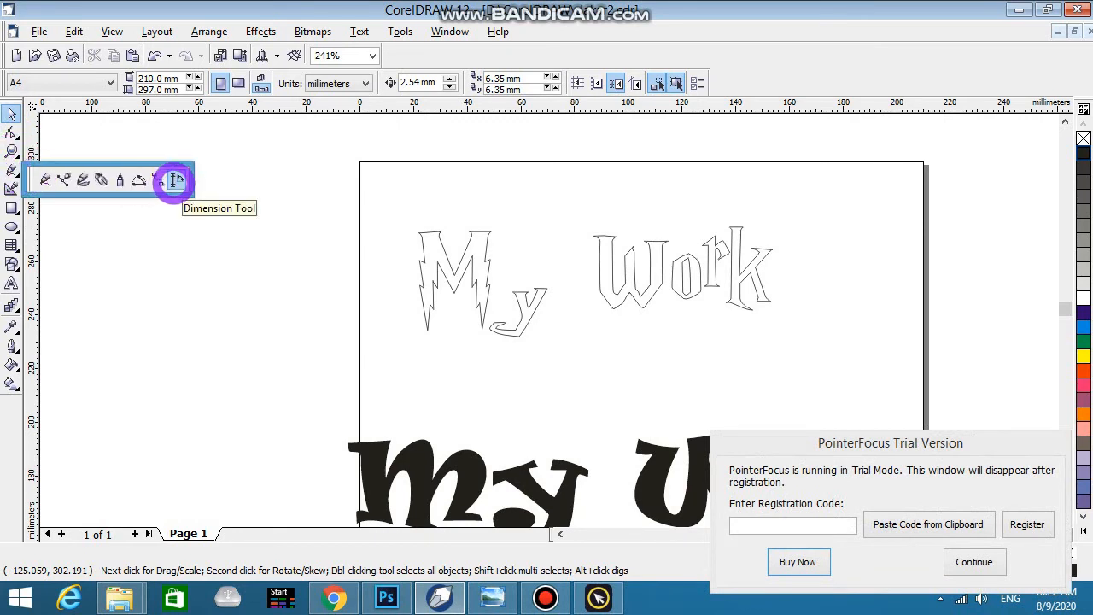
{"action": "left_click", "coordinate": [175, 180]}
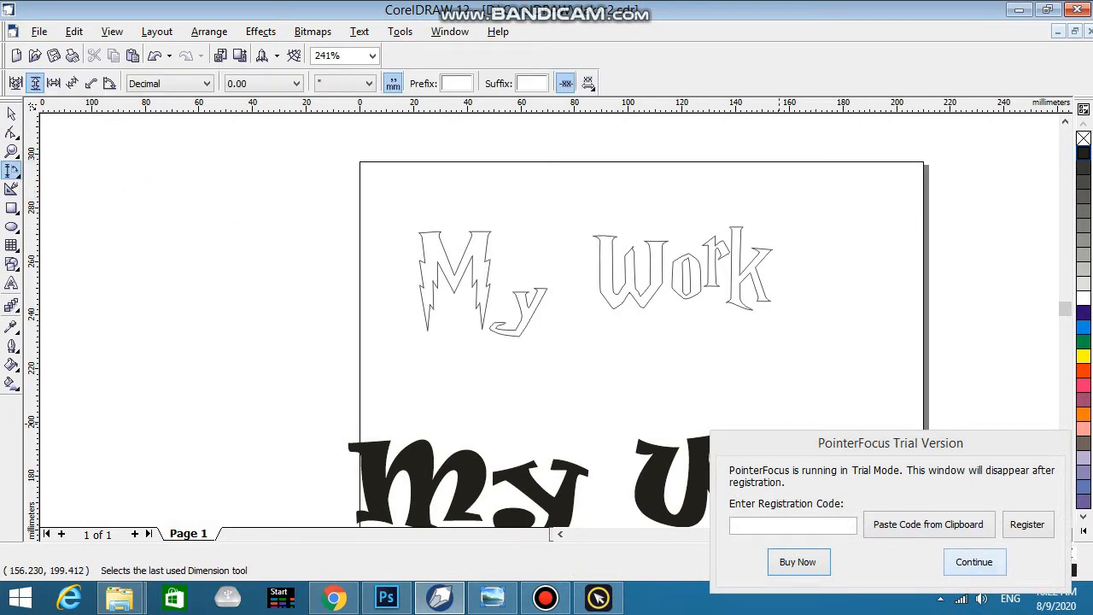
{"action": "left_click", "coordinate": [975, 562]}
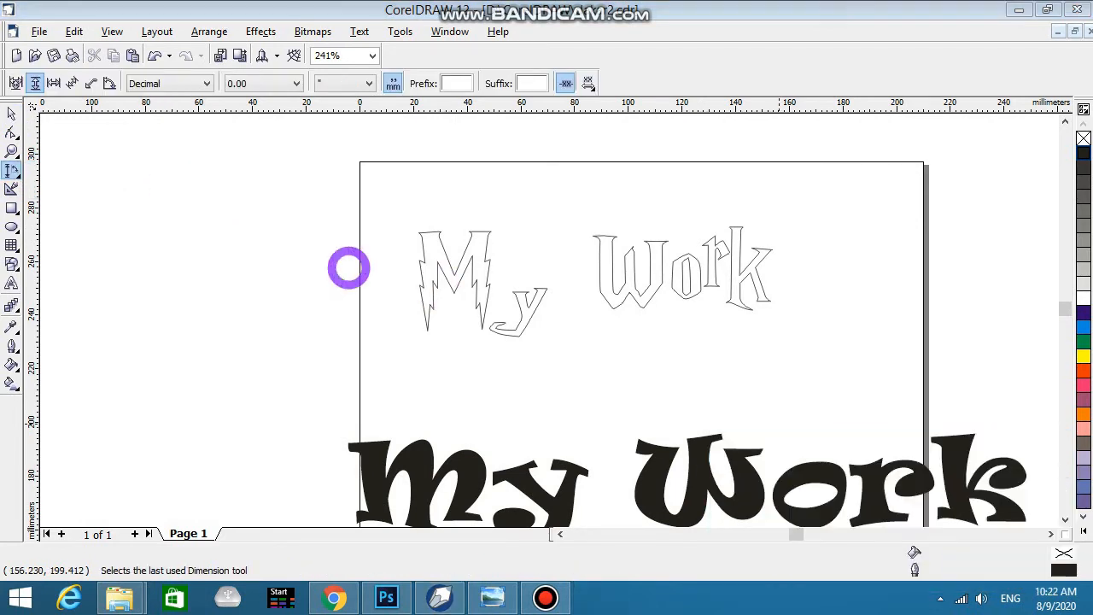
{"action": "left_click", "coordinate": [13, 171]}
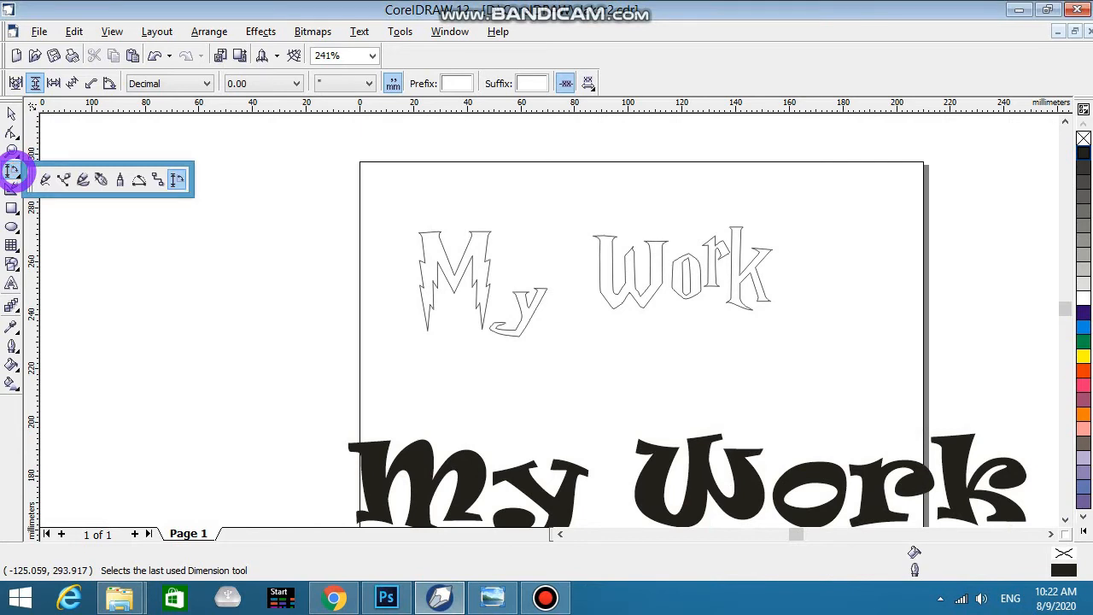
{"action": "left_click", "coordinate": [176, 184]}
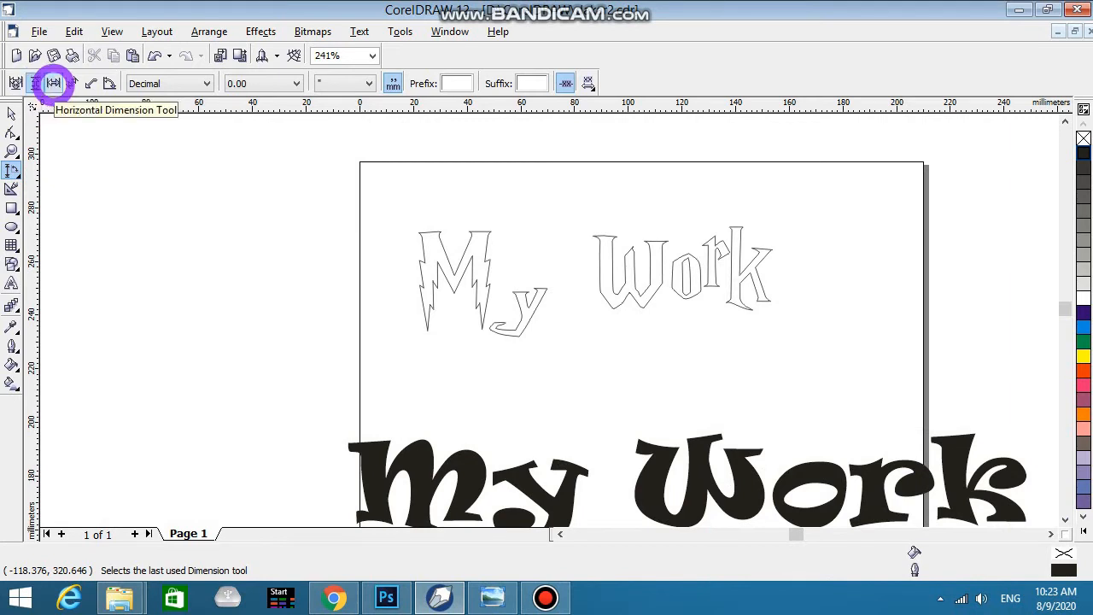
{"action": "left_click", "coordinate": [53, 83]}
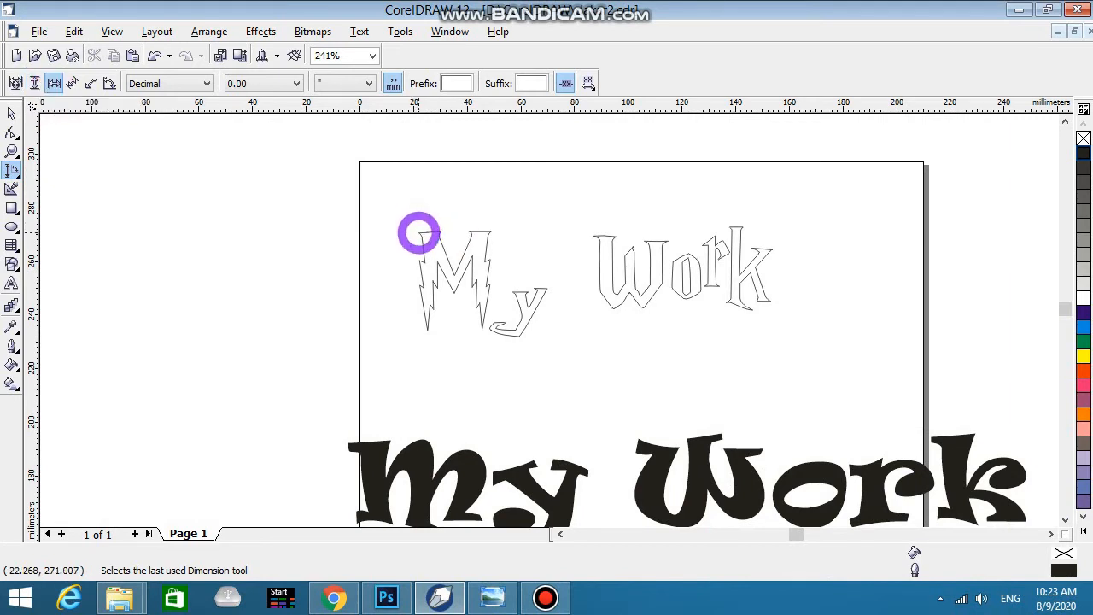
{"action": "left_click", "coordinate": [418, 233]}
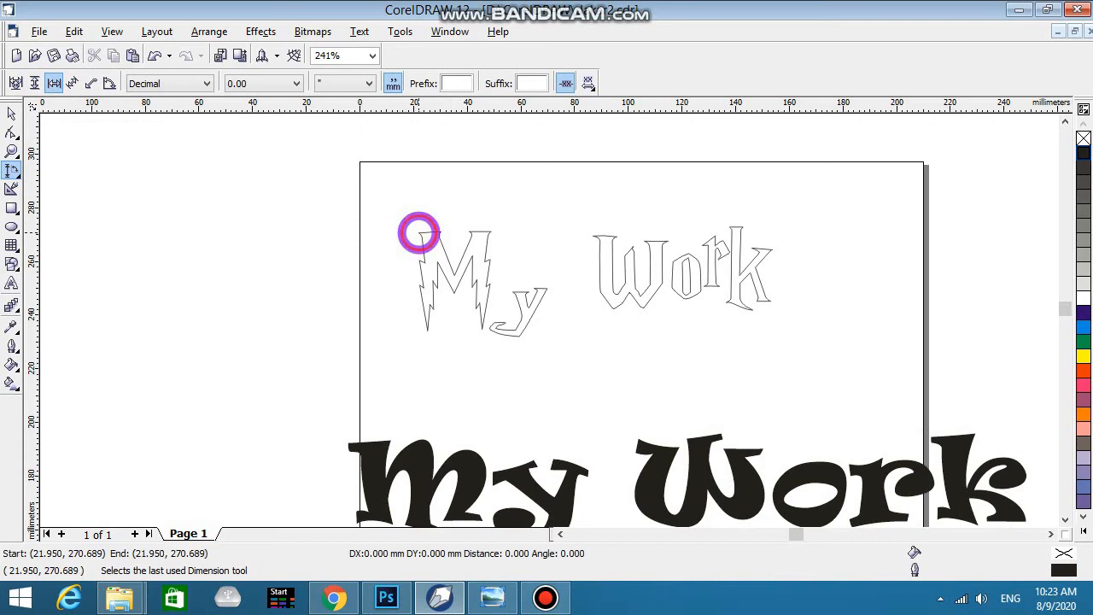
{"action": "left_click", "coordinate": [771, 246]}
{"action": "left_click", "coordinate": [649, 197]}
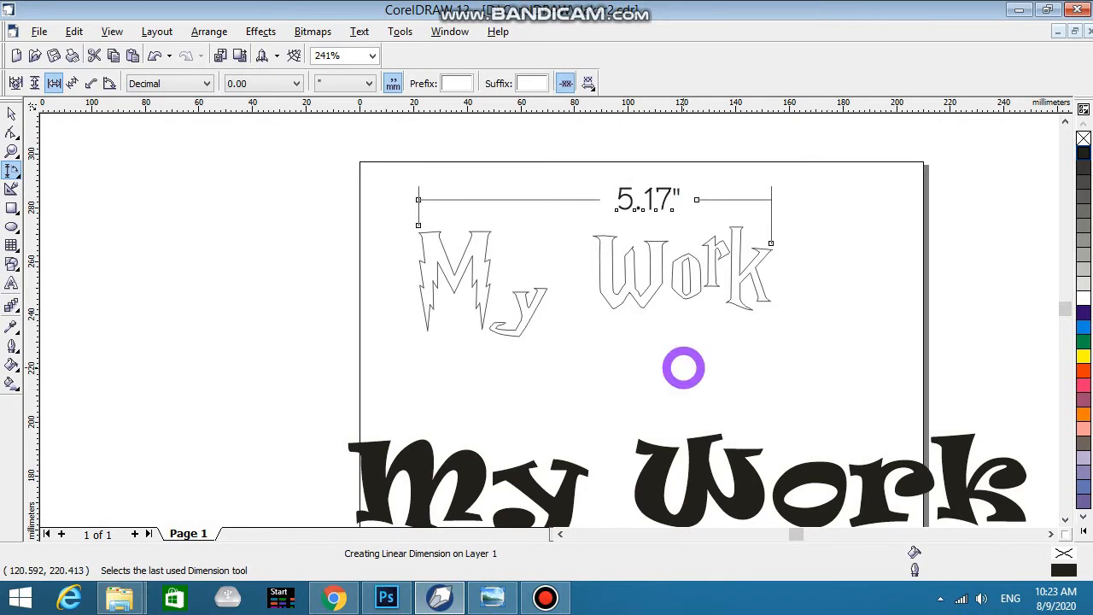
Select the horizontal dimension's text to inspect it as a separate text object, and deselect it
{"action": "left_click", "coordinate": [11, 113]}
{"action": "left_click", "coordinate": [215, 250]}
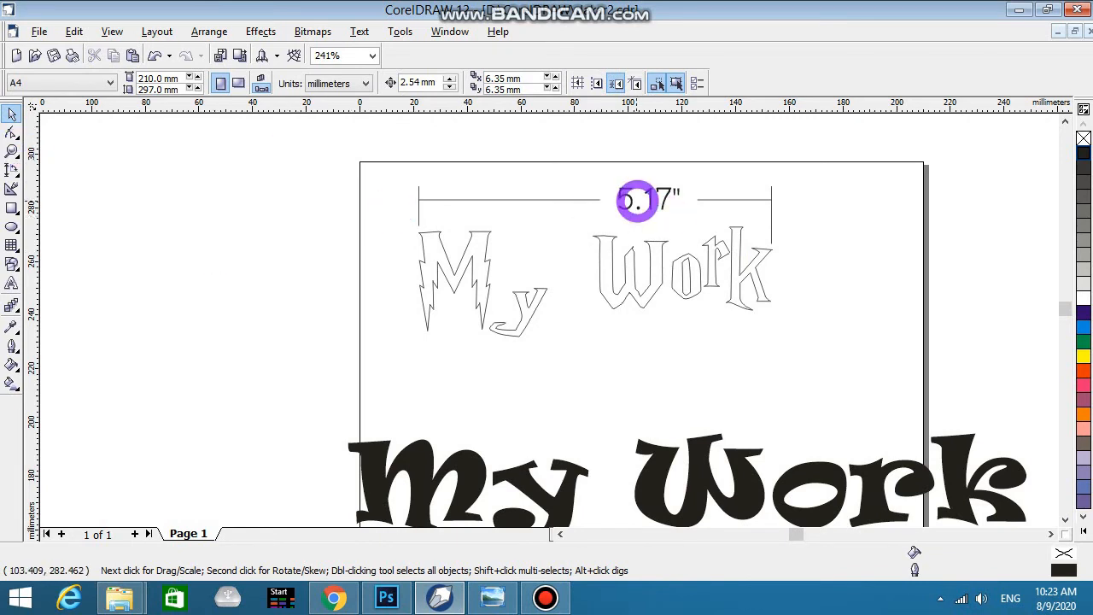
{"action": "left_click", "coordinate": [630, 200]}
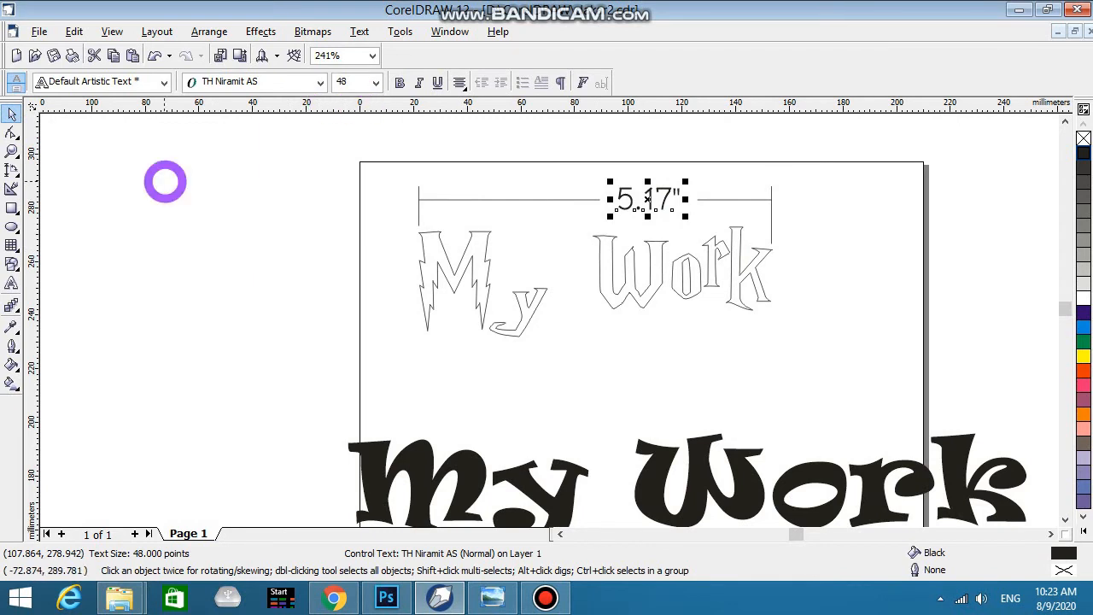
{"action": "left_click", "coordinate": [164, 181]}
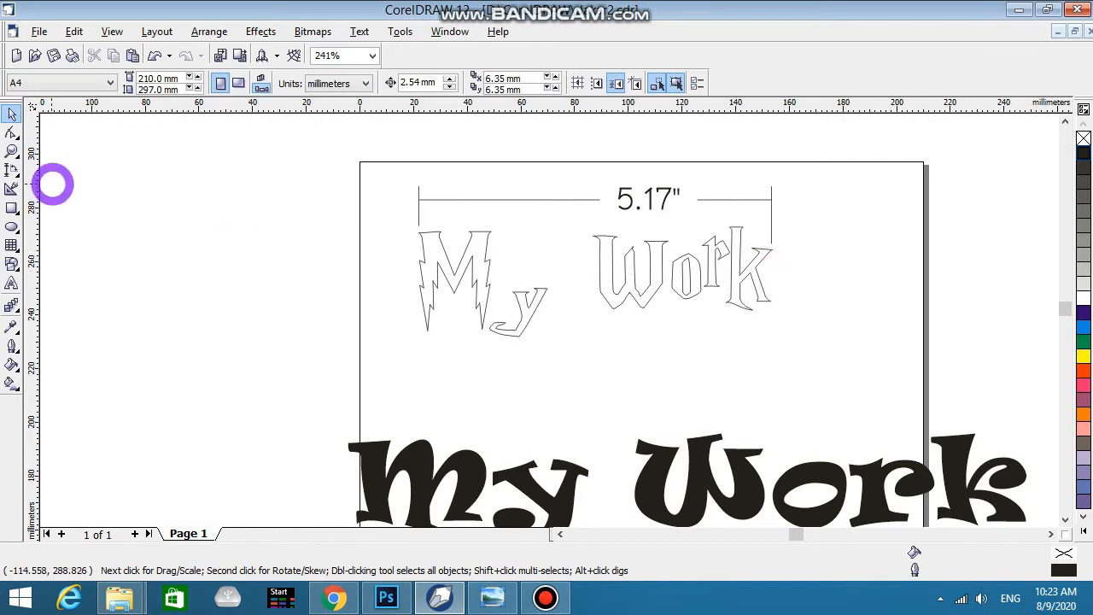
Add a vertical dimension beside the outlined word "Work" for the height of the letter "k" and deselect it
{"action": "left_click", "coordinate": [14, 171]}
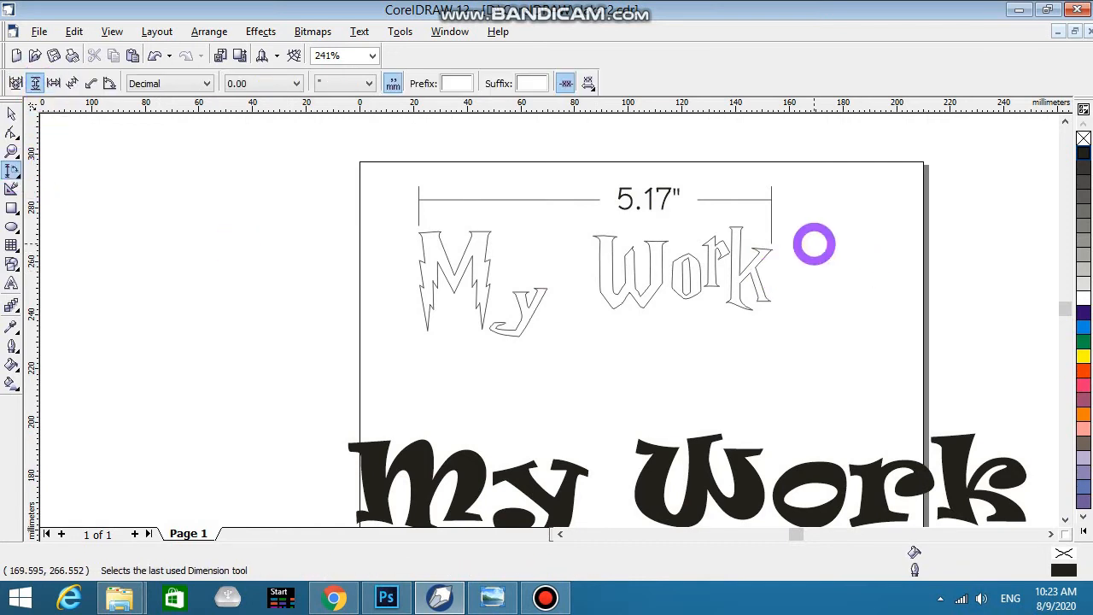
{"action": "left_click", "coordinate": [744, 227]}
{"action": "left_click", "coordinate": [749, 308]}
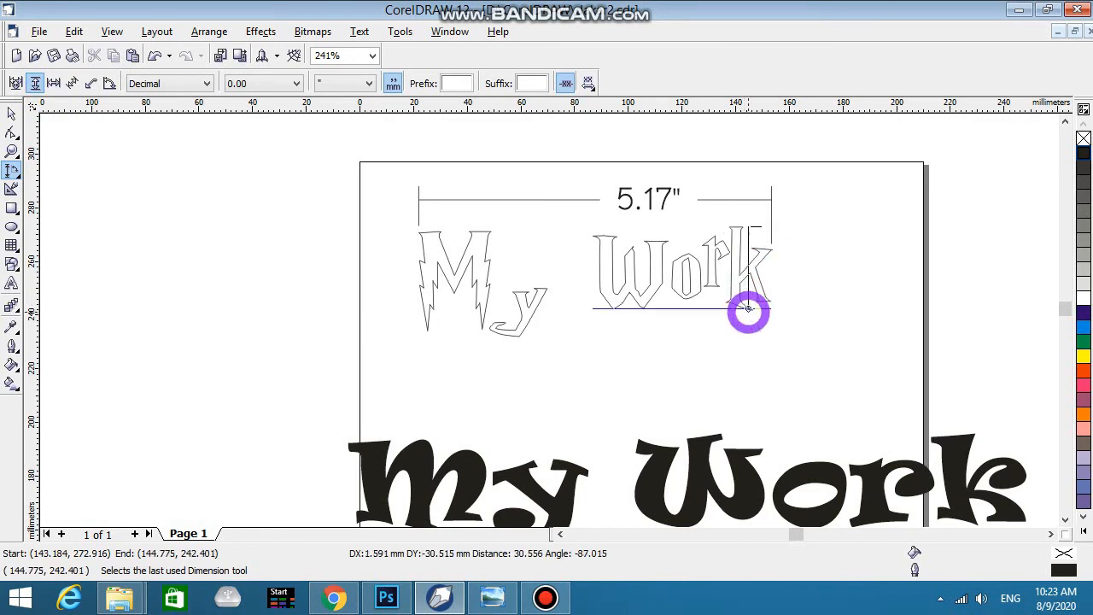
{"action": "left_click", "coordinate": [825, 284]}
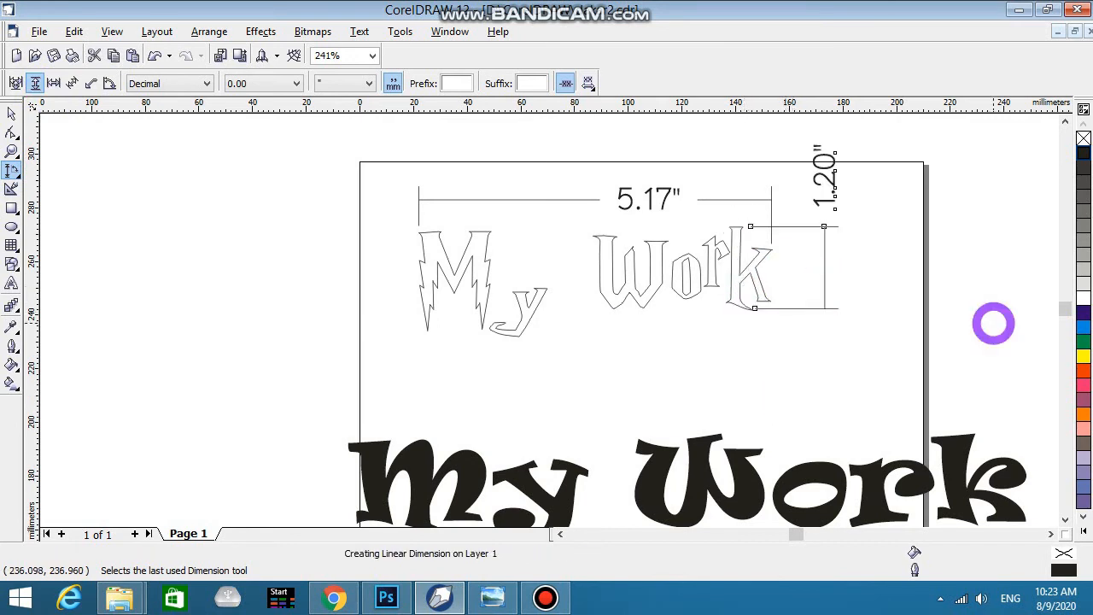
{"action": "left_click", "coordinate": [10, 114]}
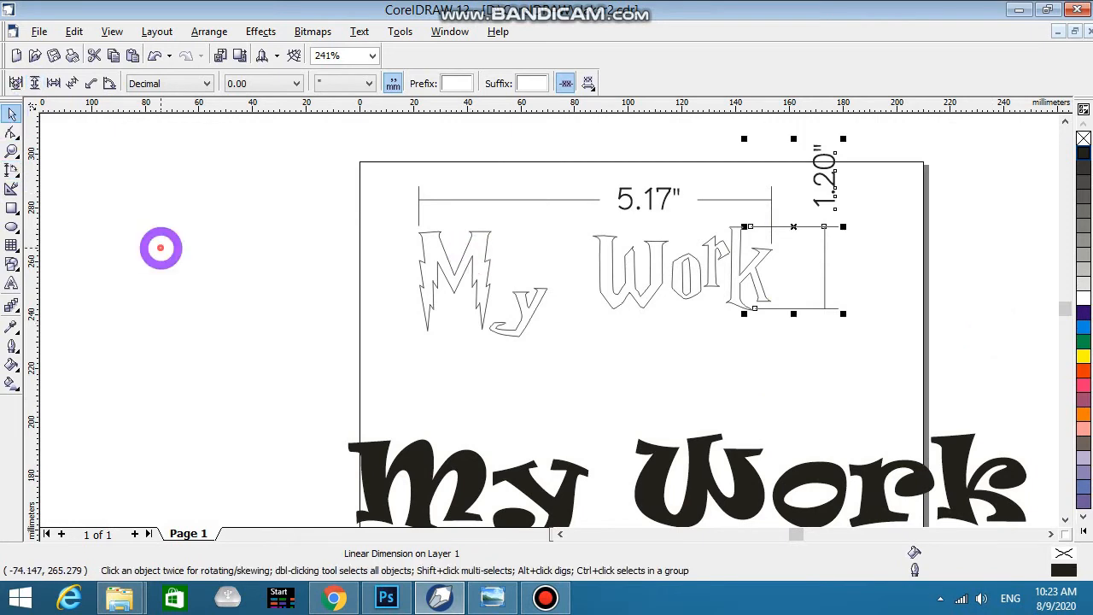
{"action": "left_click", "coordinate": [159, 247]}
Draw a rectangle about 108 mm wide and 62 mm high left of the page and set its height to 70 mm
{"action": "scroll", "coordinate": [483, 411], "scroll_direction": "down", "scroll_amount": 1}
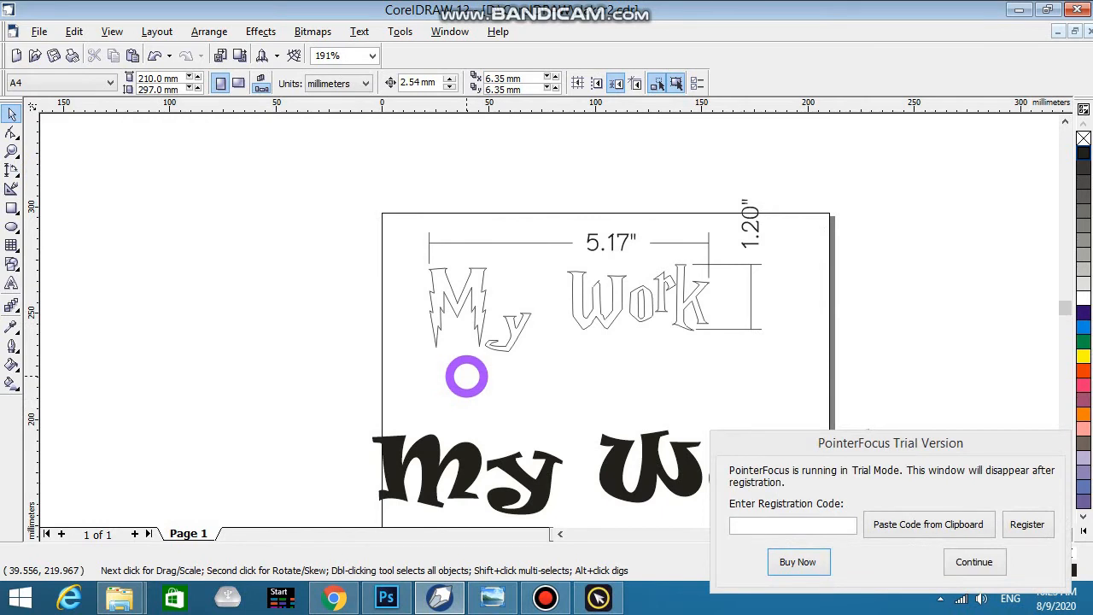
{"action": "left_click", "coordinate": [964, 561]}
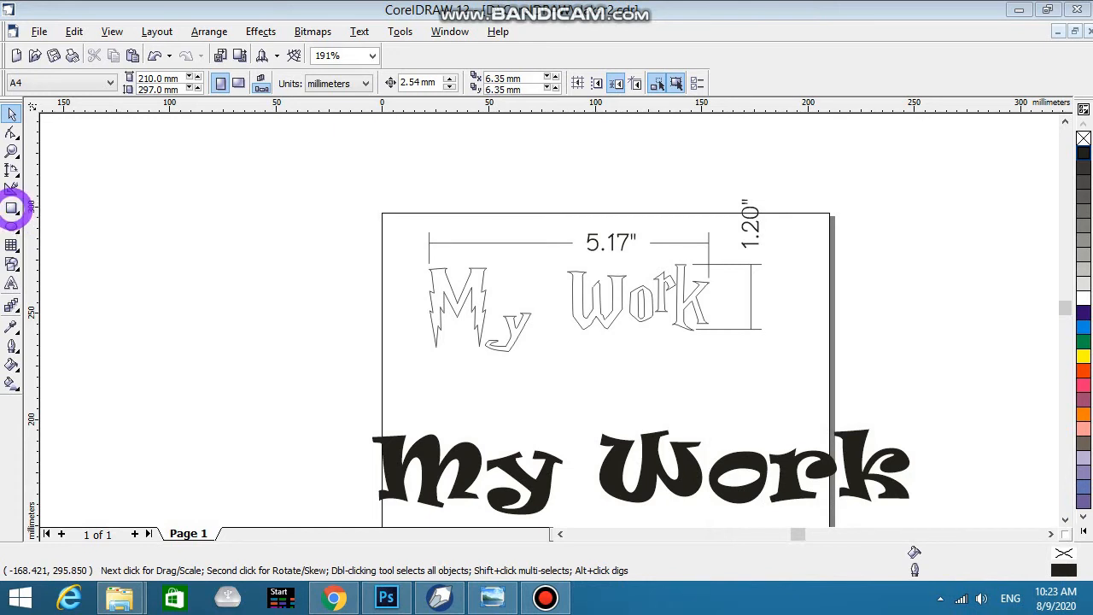
{"action": "left_click", "coordinate": [12, 207]}
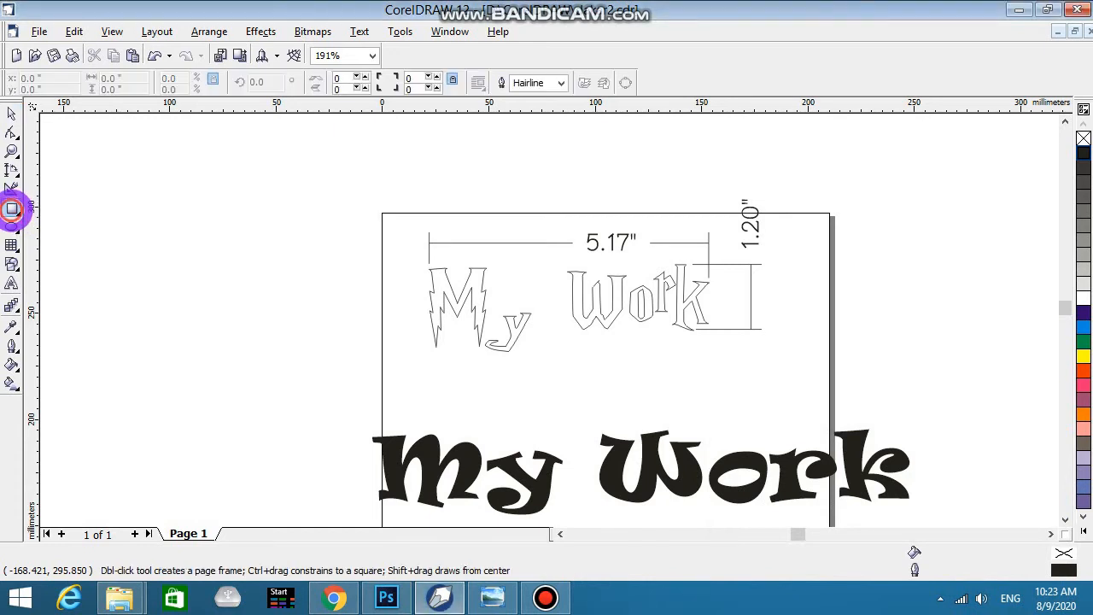
{"action": "left_click_drag", "start_coordinate": [133, 263], "coordinate": [362, 394]}
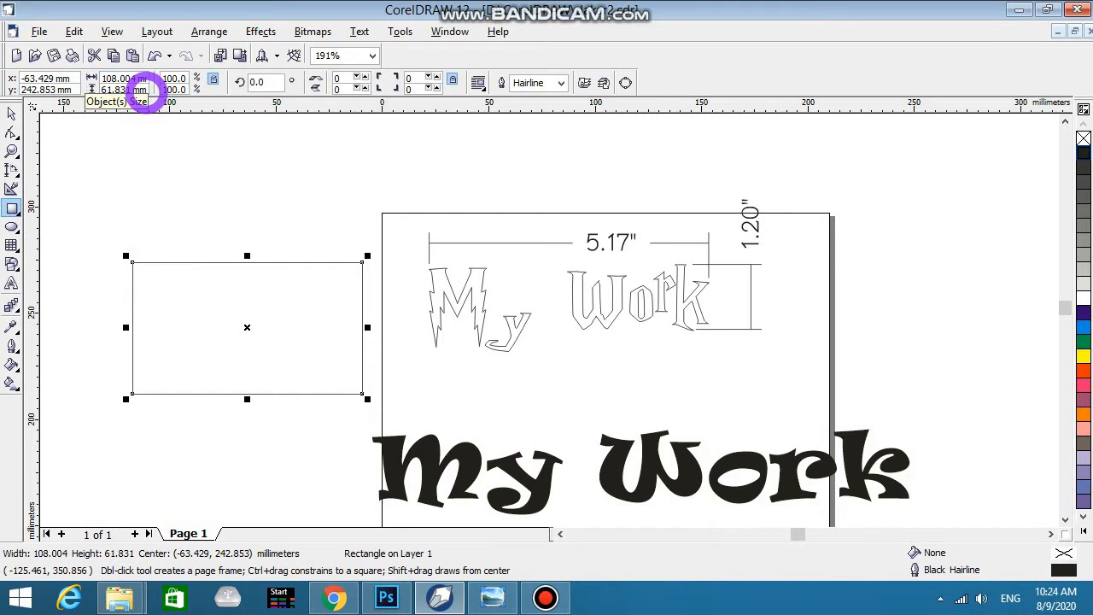
{"action": "left_click_drag", "start_coordinate": [145, 90], "coordinate": [91, 89]}
{"action": "type", "text": "70"}
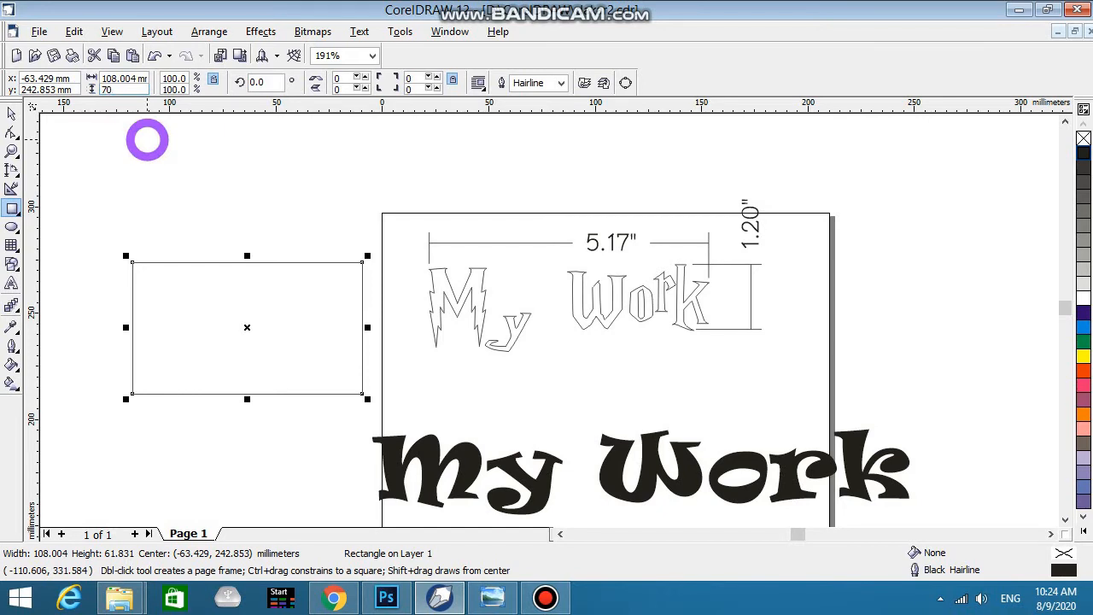
{"action": "key", "text": "Return"}
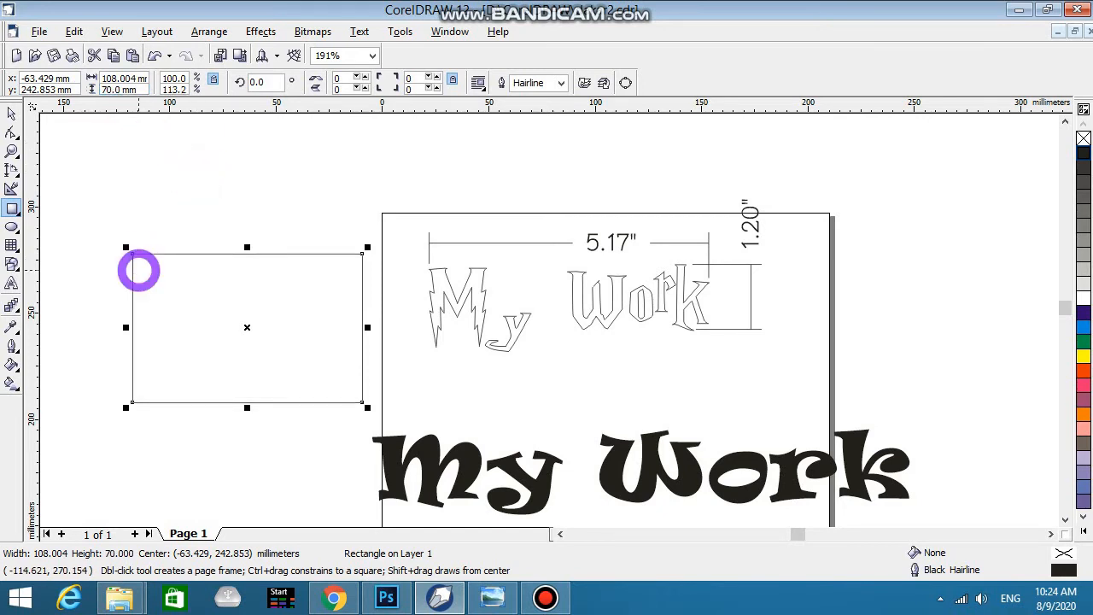
Move the rectangle onto the page over the outlined text, centred at about (72, 250) mm, and deselect it
{"action": "left_click", "coordinate": [11, 112]}
{"action": "left_click", "coordinate": [246, 329]}
{"action": "left_click", "coordinate": [246, 329]}
{"action": "left_click_drag", "start_coordinate": [246, 329], "coordinate": [433, 329]}
{"action": "left_click_drag", "start_coordinate": [512, 323], "coordinate": [533, 315]}
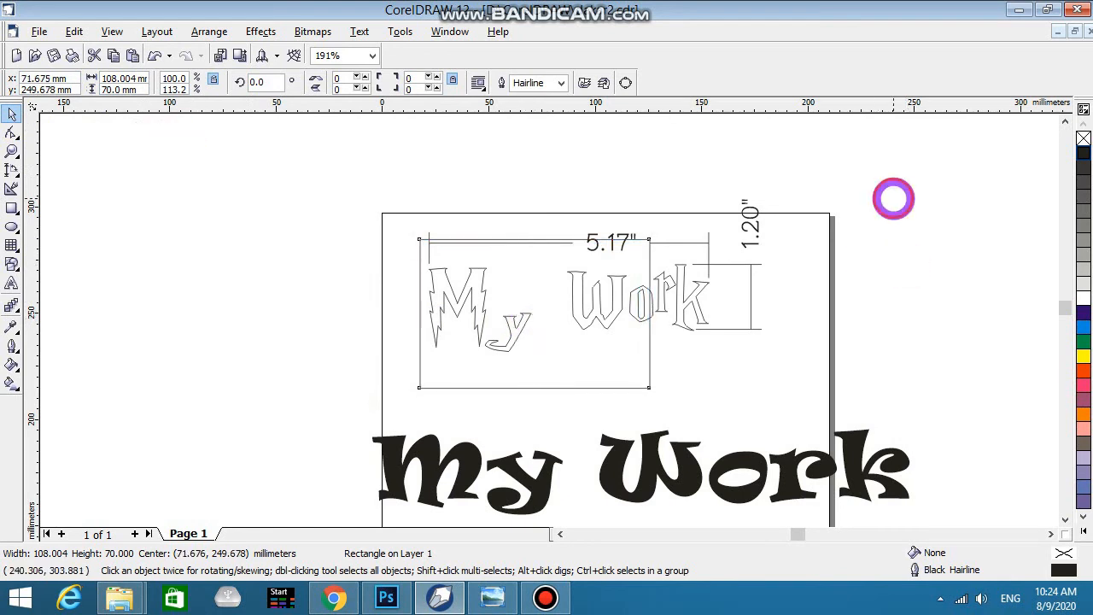
{"action": "left_click", "coordinate": [892, 198]}
Delete the vertical and horizontal dimensions around the outlined text
{"action": "left_click", "coordinate": [753, 208]}
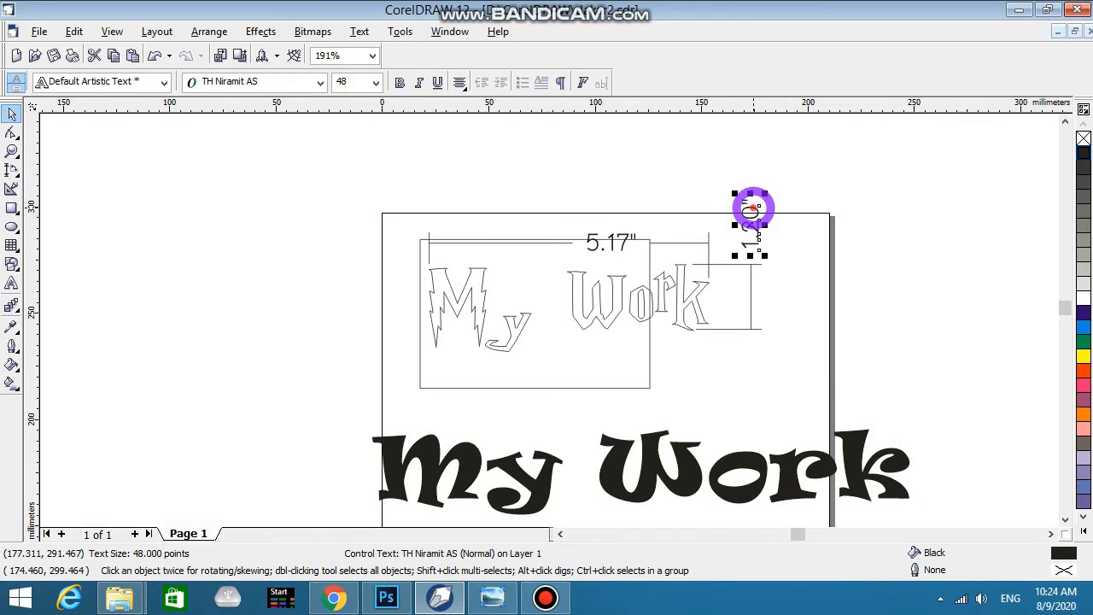
{"action": "left_click", "coordinate": [630, 208]}
{"action": "left_click", "coordinate": [591, 246]}
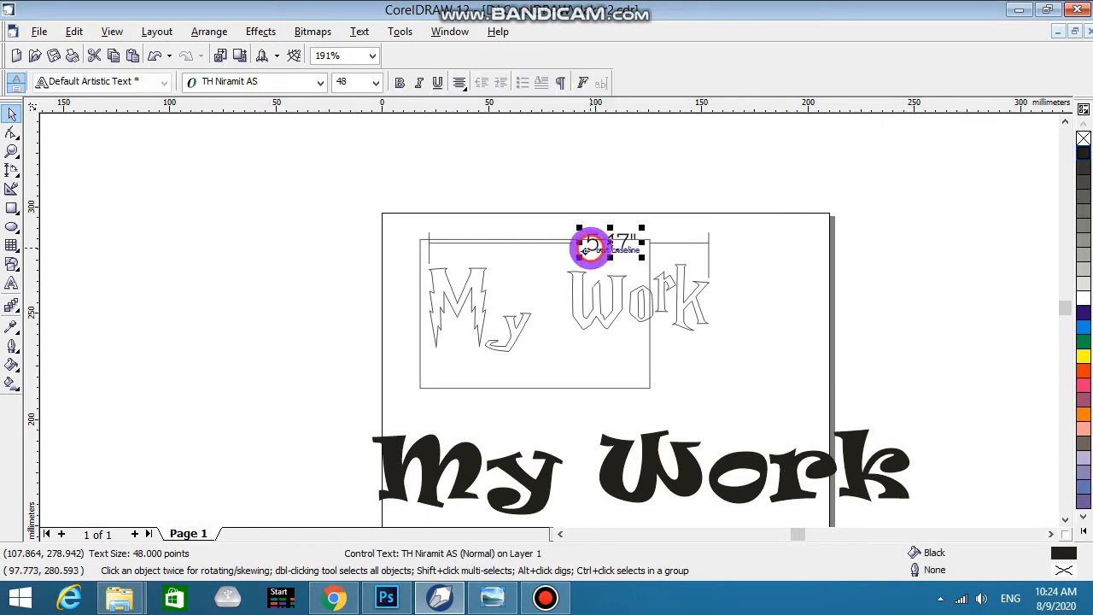
{"action": "key", "text": "Delete"}
{"action": "left_click", "coordinate": [714, 233]}
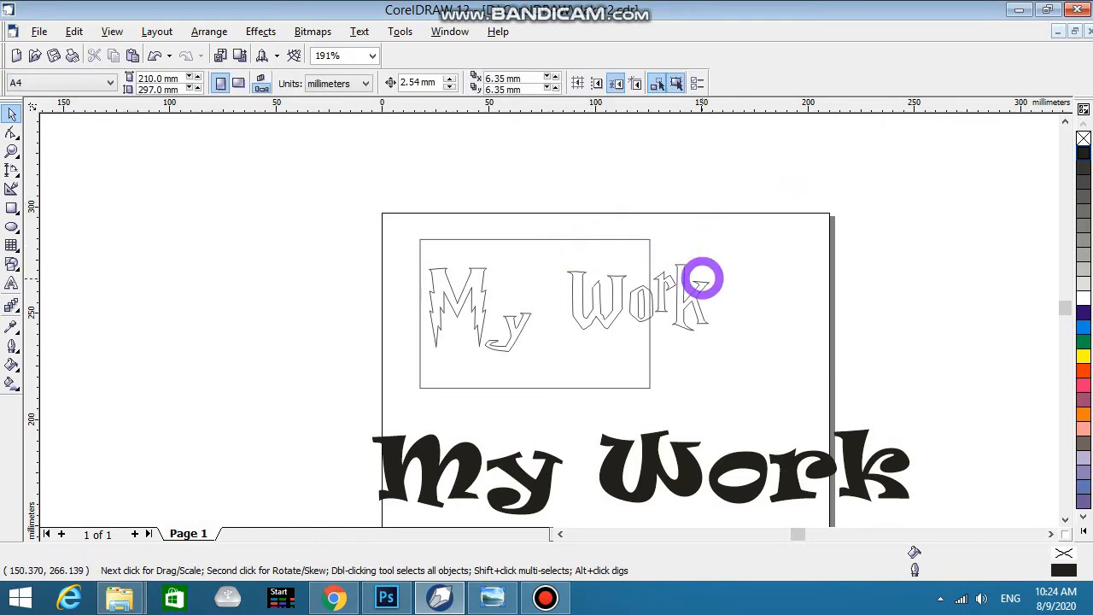
Group the outlined letter "M" with the outlined word "Work"
{"action": "left_click", "coordinate": [708, 284]}
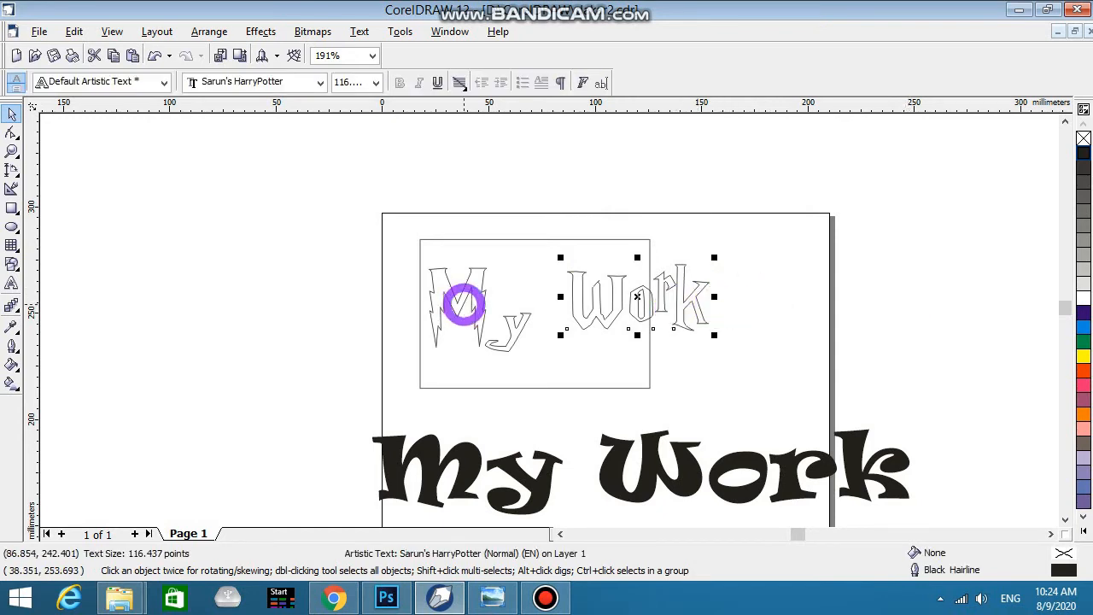
{"action": "left_click", "coordinate": [462, 305], "text": "shift"}
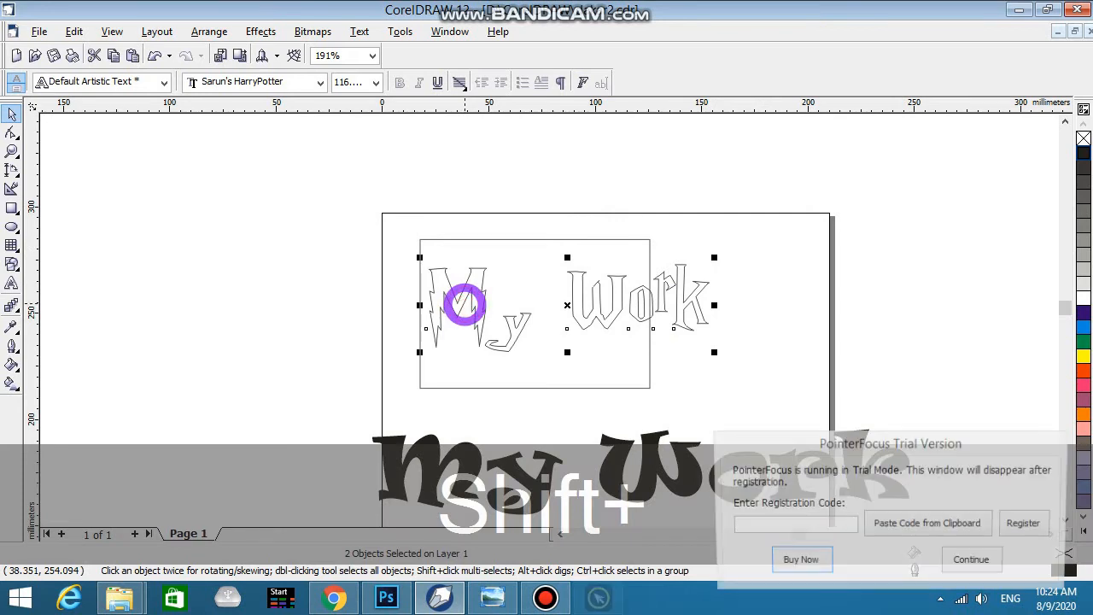
{"action": "left_click", "coordinate": [209, 31]}
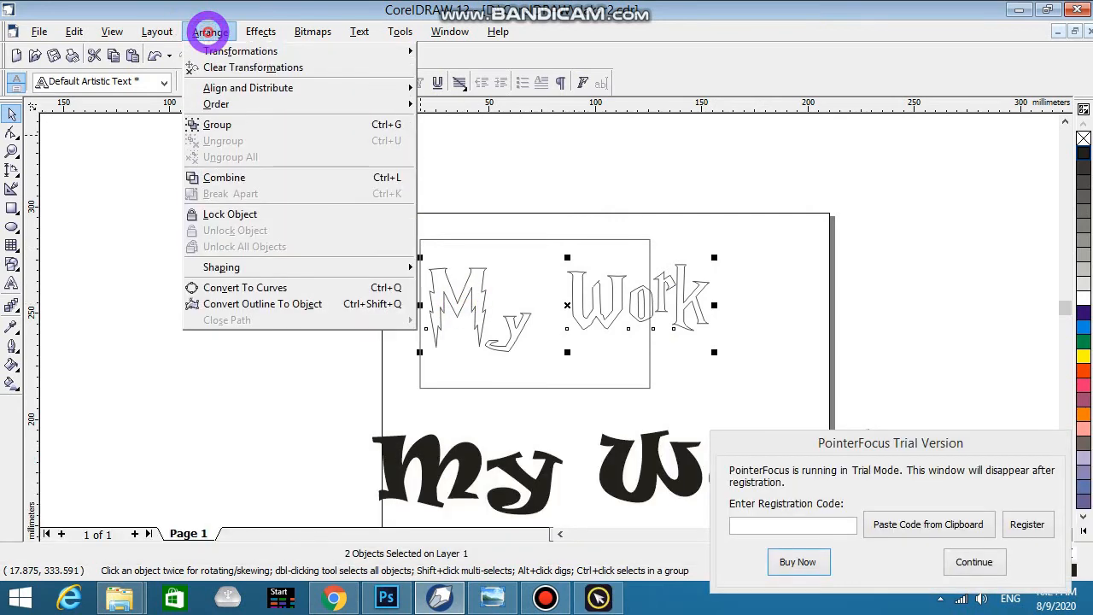
{"action": "left_click", "coordinate": [224, 125]}
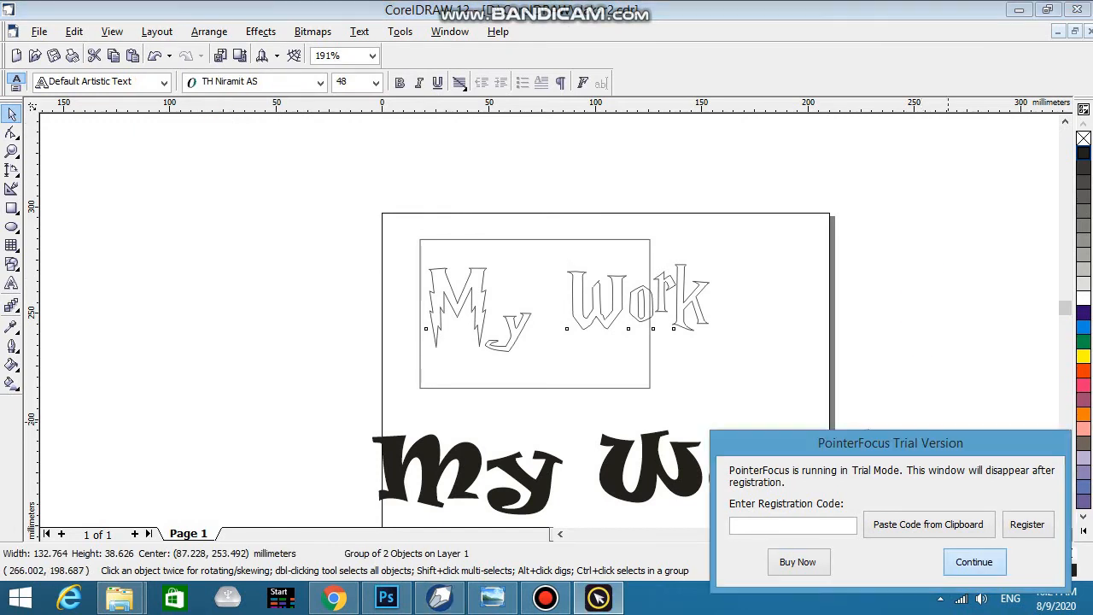
{"action": "left_click", "coordinate": [974, 561]}
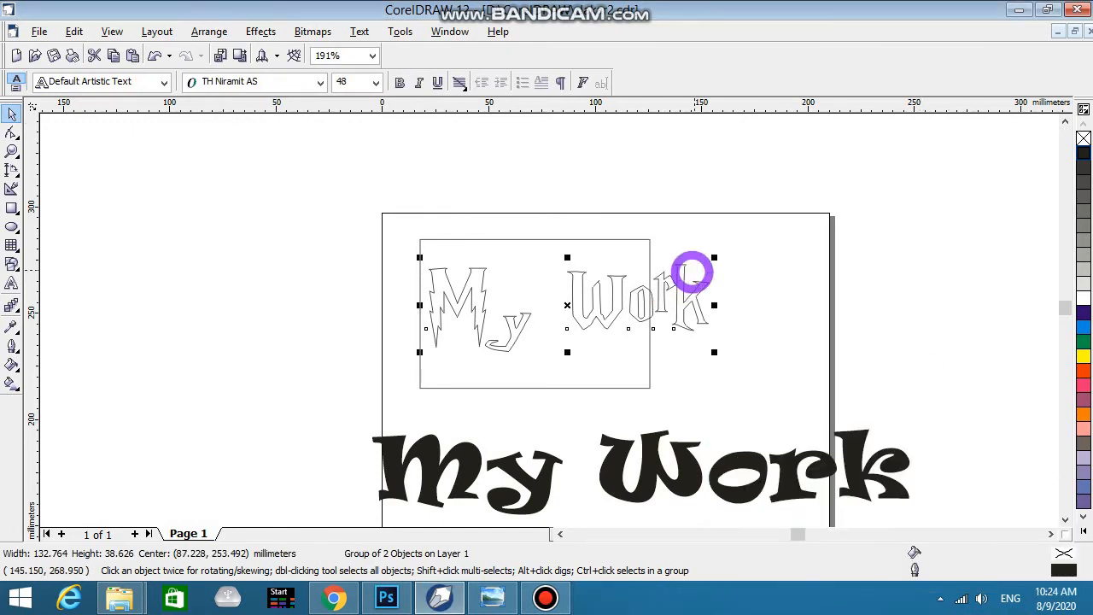
Enlarge the group of "M" and "Work" proportionally to about 140 × 41 mm and select the rectangle around the text
{"action": "left_click", "coordinate": [714, 258]}
{"action": "mouse_move", "coordinate": [714, 258]}
{"action": "left_mouse_down"}
{"action": "mouse_move", "coordinate": [768, 224]}
{"action": "mouse_move", "coordinate": [727, 247]}
{"action": "left_mouse_up"}
{"action": "left_click", "coordinate": [945, 277]}
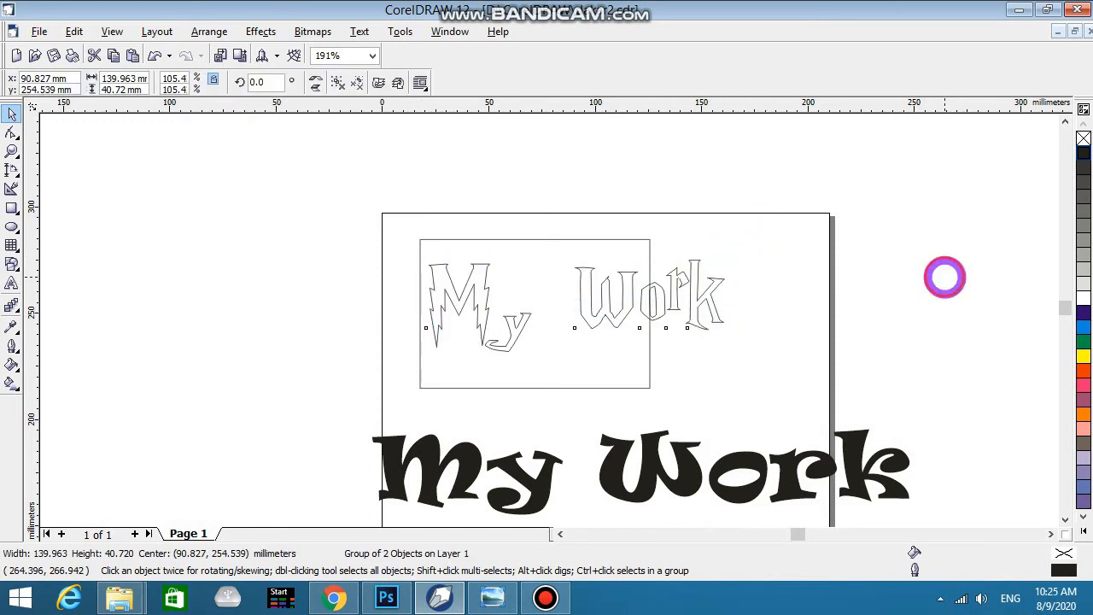
{"action": "left_click", "coordinate": [607, 312]}
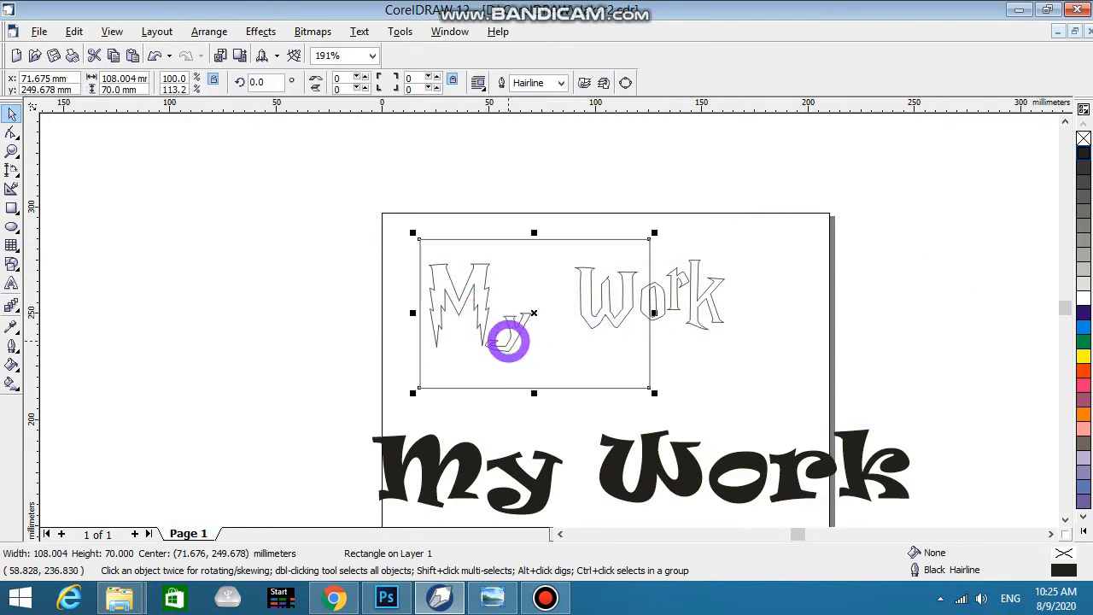
Move the rectangle off the page to its left and group the outlined "y" with the group of "M" and "Work"
{"action": "left_click", "coordinate": [917, 342]}
{"action": "left_click", "coordinate": [710, 307]}
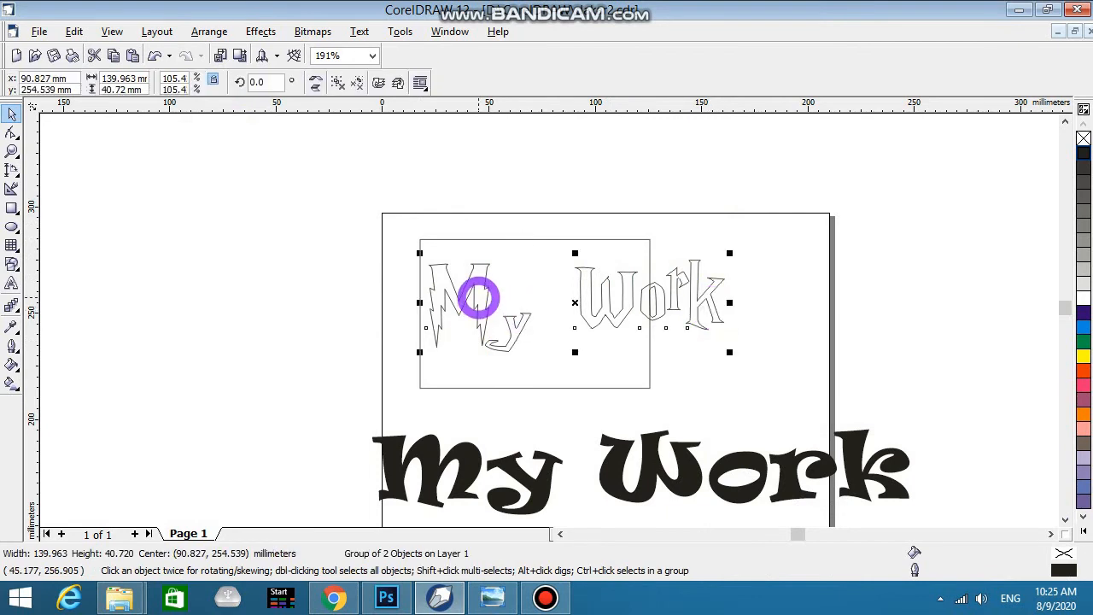
{"action": "left_click", "coordinate": [478, 297], "text": "shift"}
{"action": "left_click", "coordinate": [513, 331], "text": "shift"}
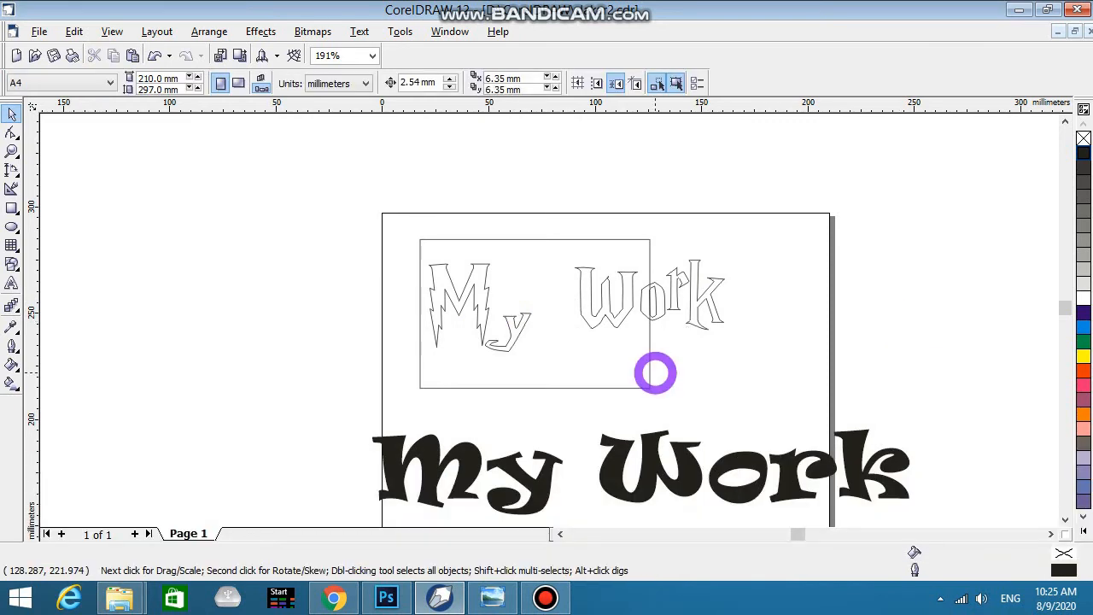
{"action": "left_click", "coordinate": [644, 385]}
{"action": "left_click_drag", "start_coordinate": [631, 387], "coordinate": [757, 240]}
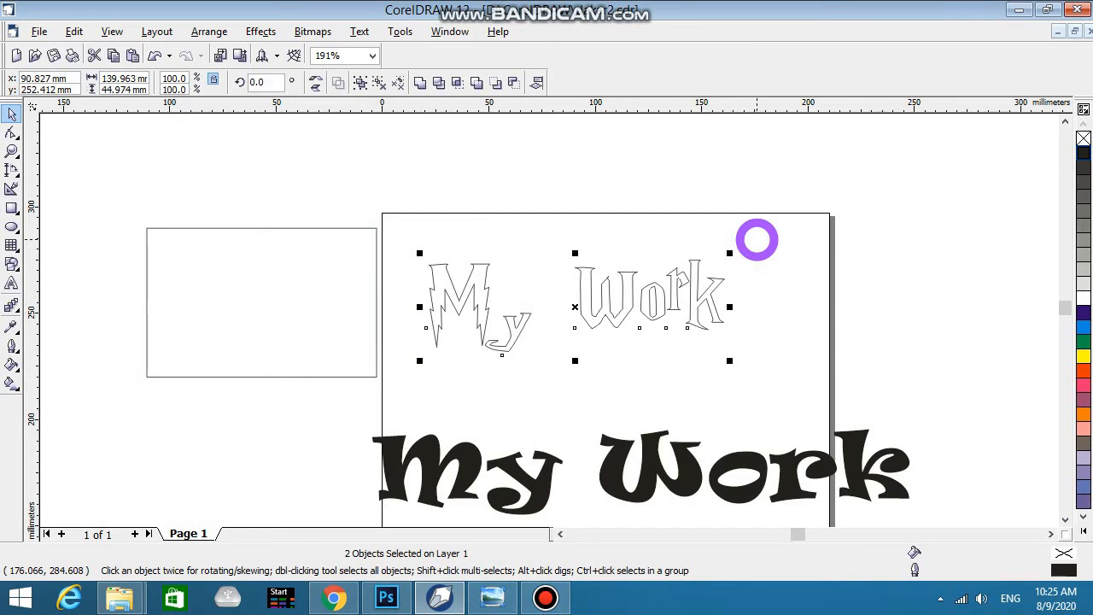
{"action": "left_click", "coordinate": [210, 31]}
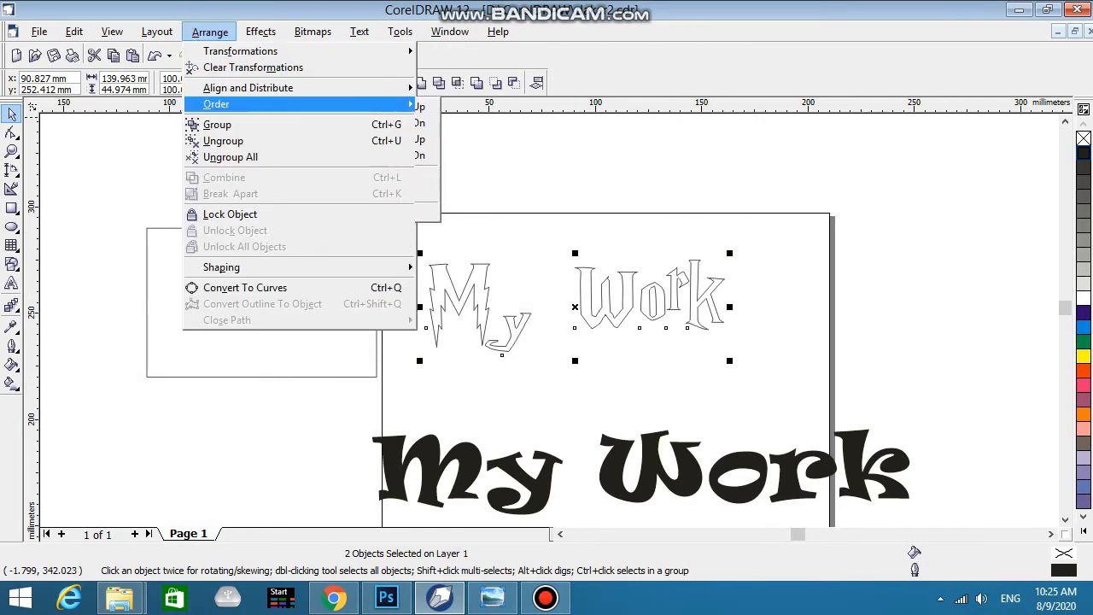
{"action": "left_click", "coordinate": [226, 124]}
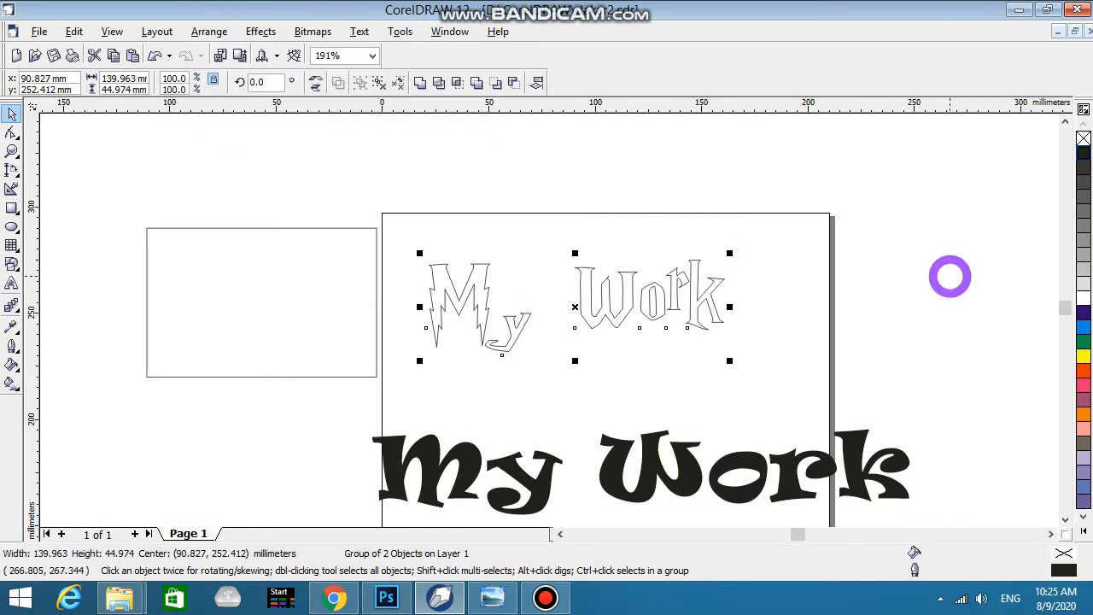
Shift the outlined text group about 9 mm to the right and move the rectangle back over it, centred at about (79, 250) mm
{"action": "left_click", "coordinate": [610, 297]}
{"action": "left_click_drag", "start_coordinate": [610, 297], "coordinate": [629, 298]}
{"action": "left_click", "coordinate": [915, 256]}
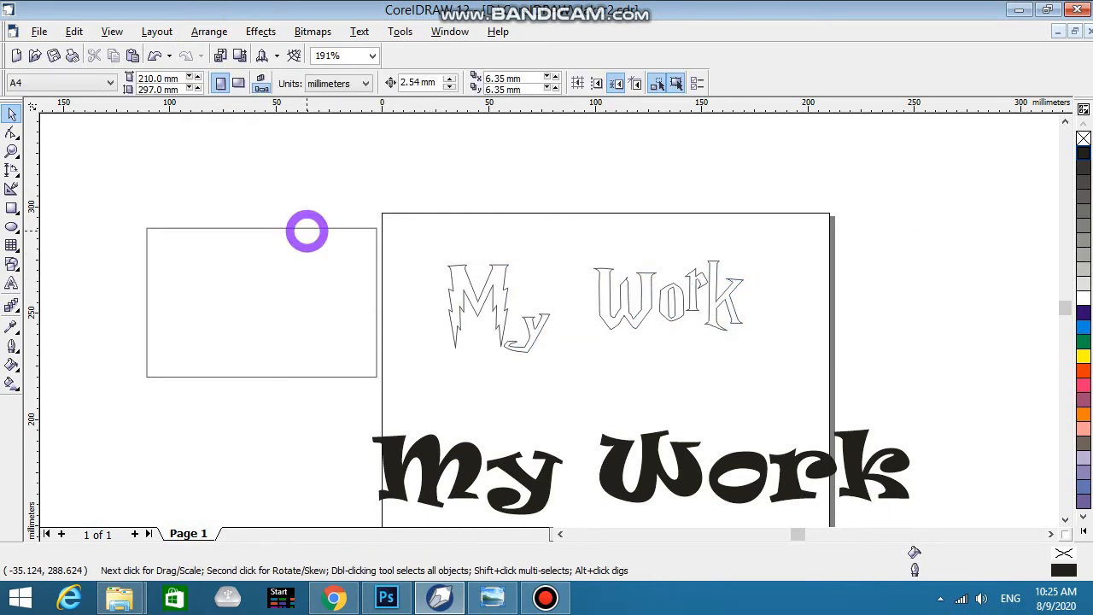
{"action": "left_click_drag", "start_coordinate": [305, 228], "coordinate": [597, 239]}
Enlarge the outlined text group proportionally to about 204 × 65 mm, lower it slightly and deselect it
{"action": "left_click", "coordinate": [722, 289]}
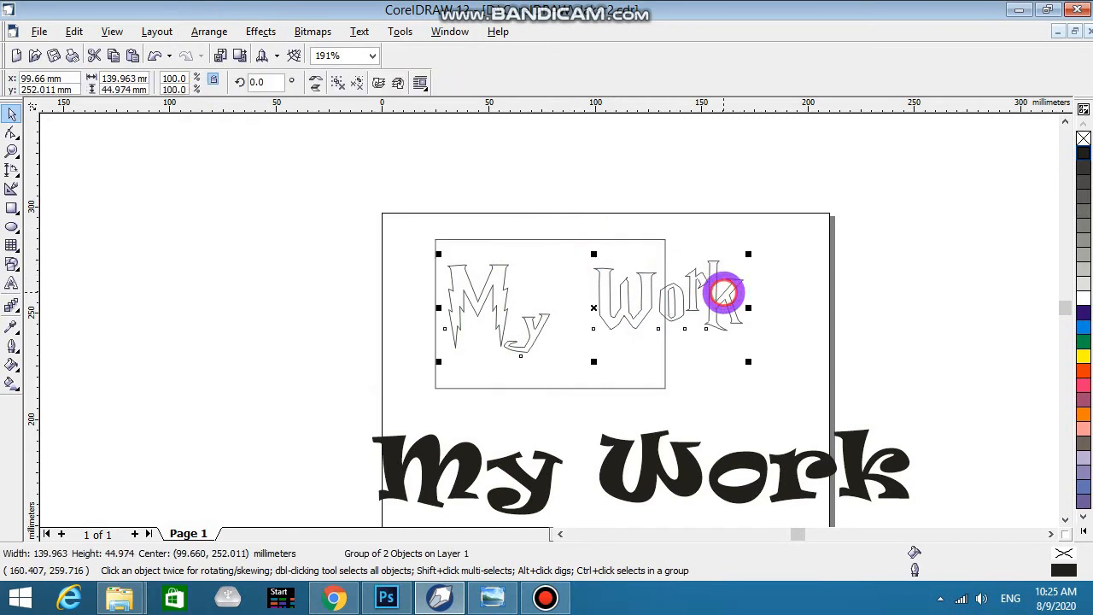
{"action": "left_click_drag", "start_coordinate": [748, 253], "coordinate": [970, 268]}
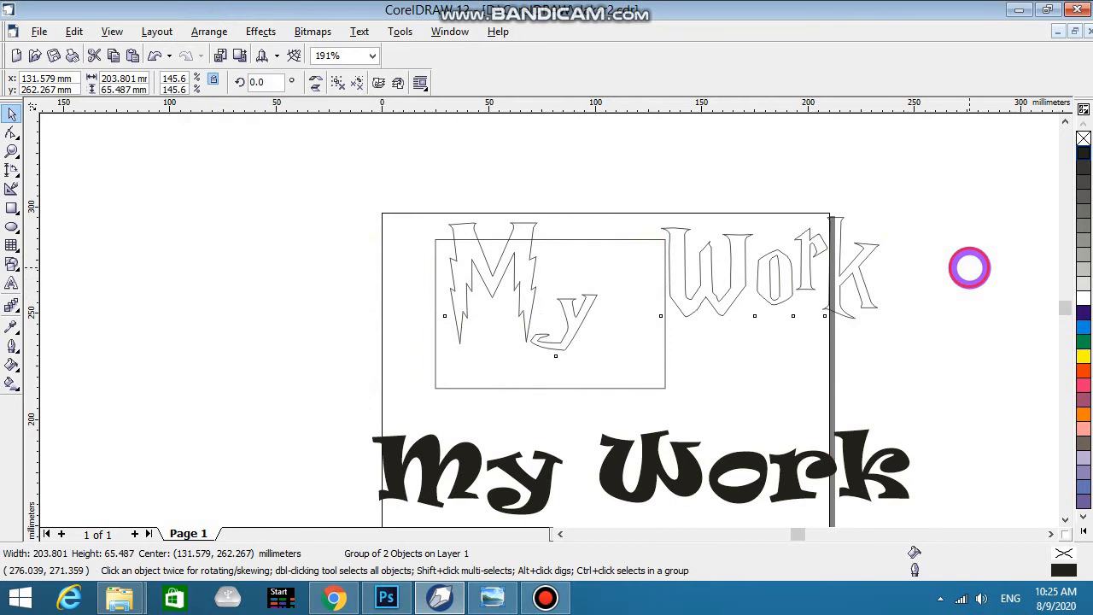
{"action": "left_click", "coordinate": [970, 268]}
{"action": "left_click_drag", "start_coordinate": [709, 275], "coordinate": [699, 306]}
{"action": "left_click", "coordinate": [955, 224]}
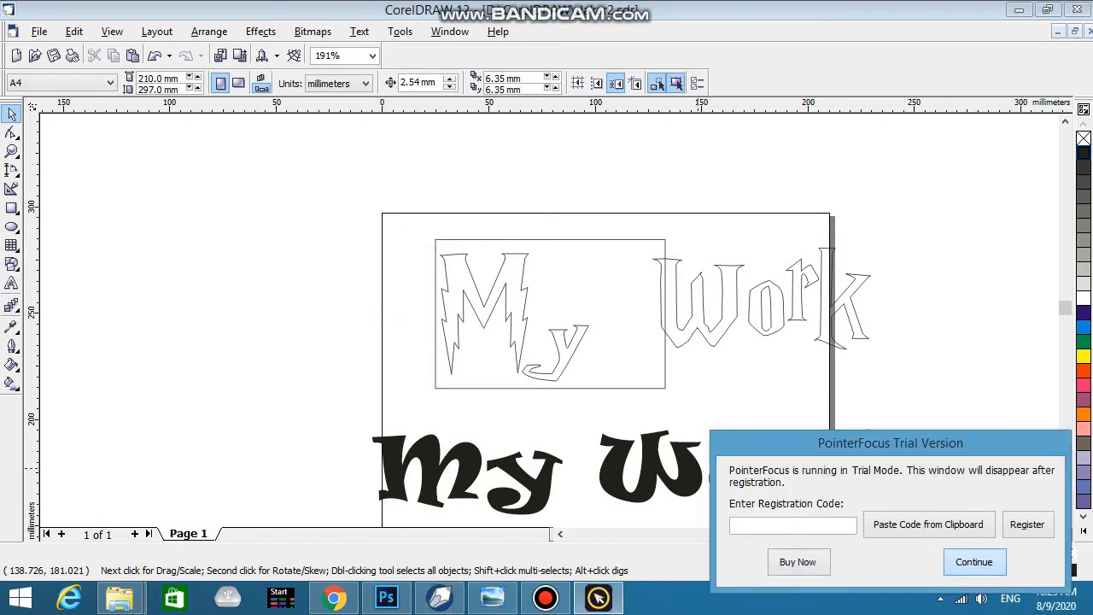
Dismiss the PointerFocus trial notice and delete the rectangle around the outlined text
{"action": "left_click", "coordinate": [974, 561]}
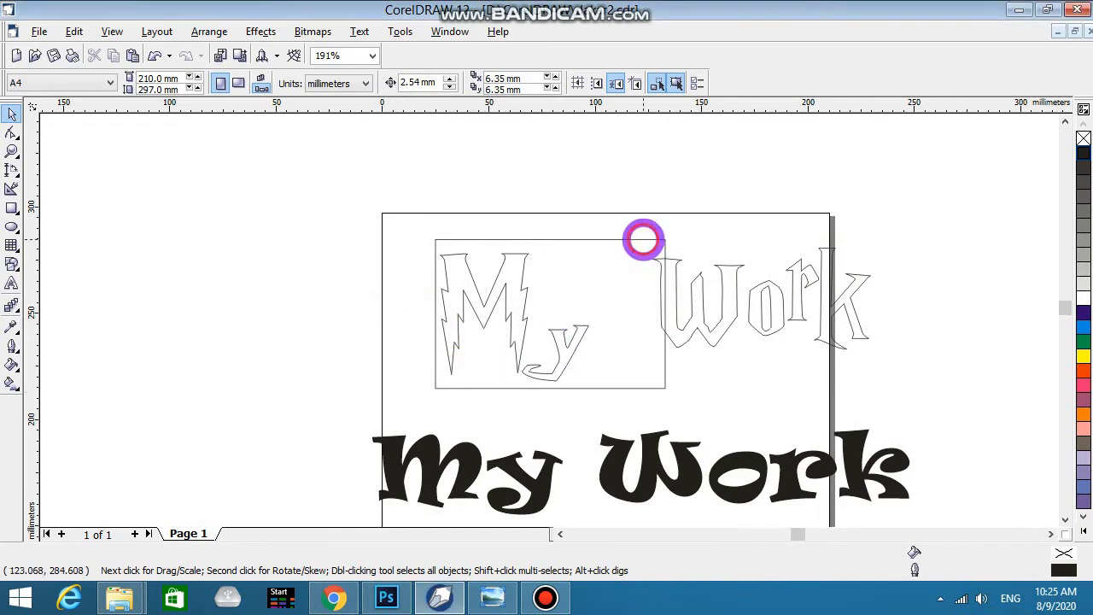
{"action": "left_click", "coordinate": [632, 238]}
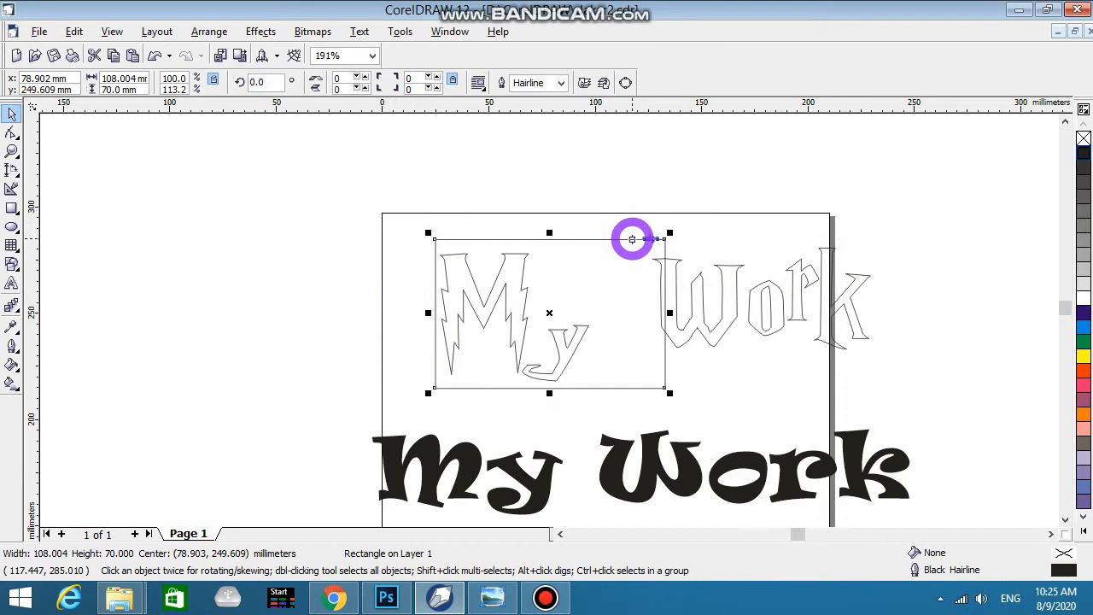
{"action": "key", "text": "Delete"}
Choose the Custom page size and set the page height to 630 mm
{"action": "scroll", "coordinate": [595, 308], "scroll_direction": "down", "scroll_amount": 1}
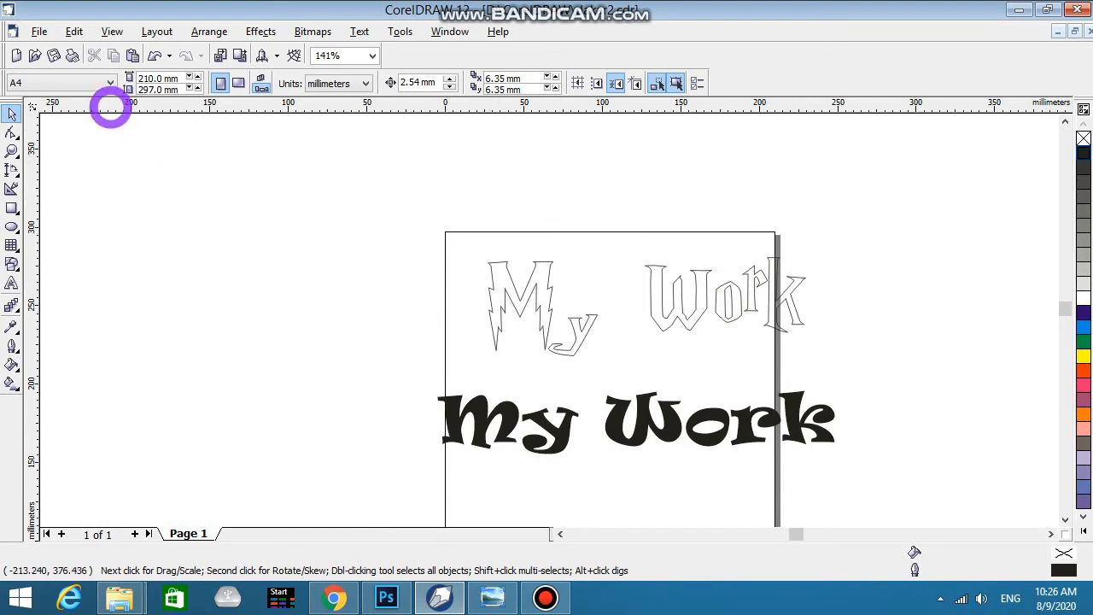
{"action": "left_click", "coordinate": [107, 83]}
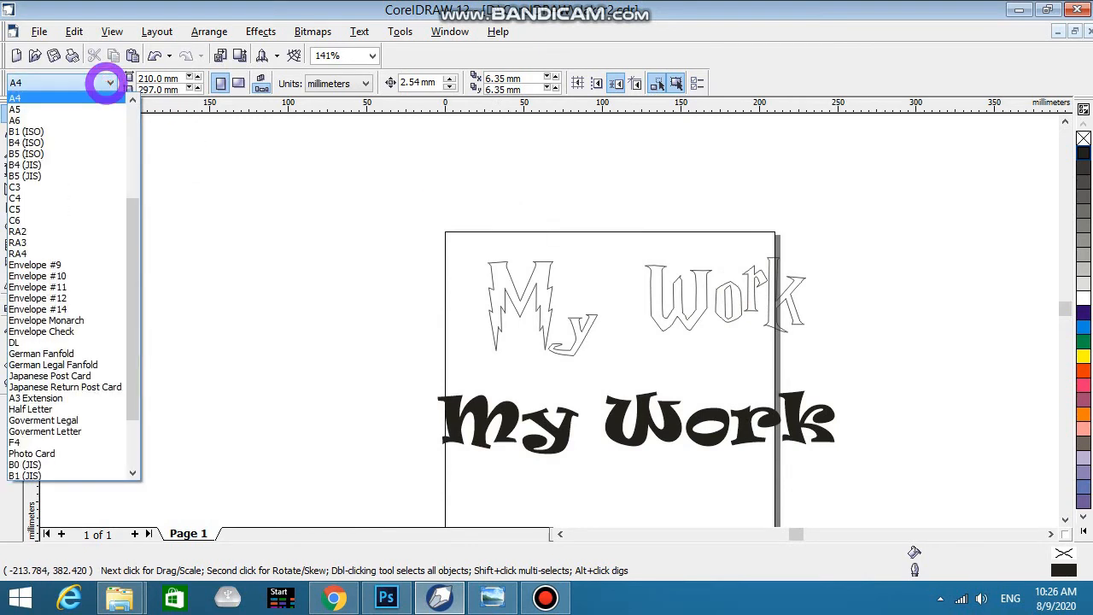
{"action": "left_click_drag", "start_coordinate": [128, 219], "coordinate": [129, 110]}
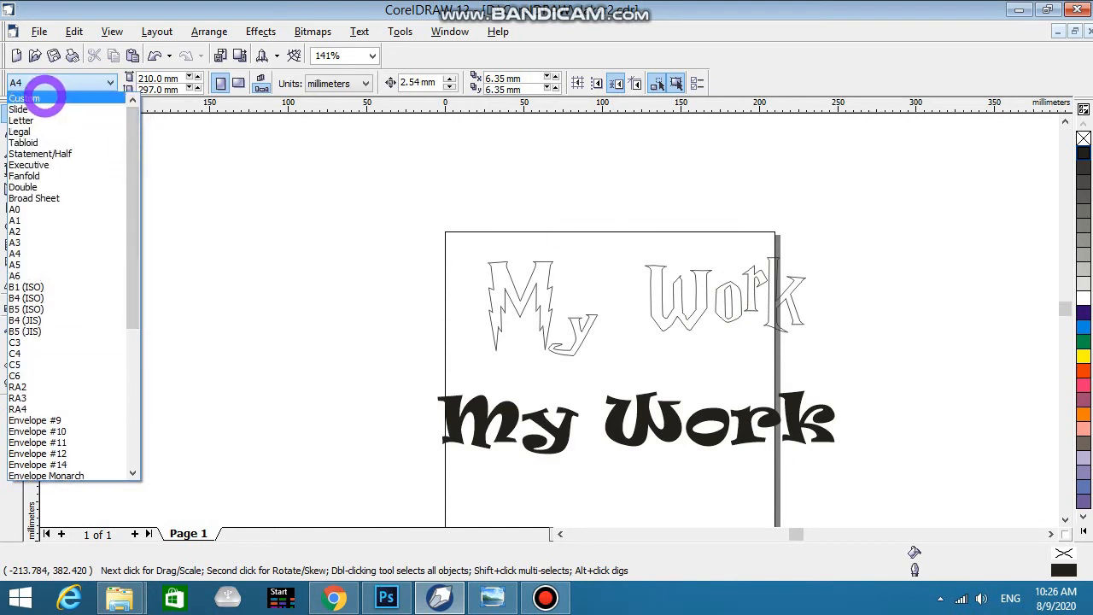
{"action": "left_click", "coordinate": [43, 97]}
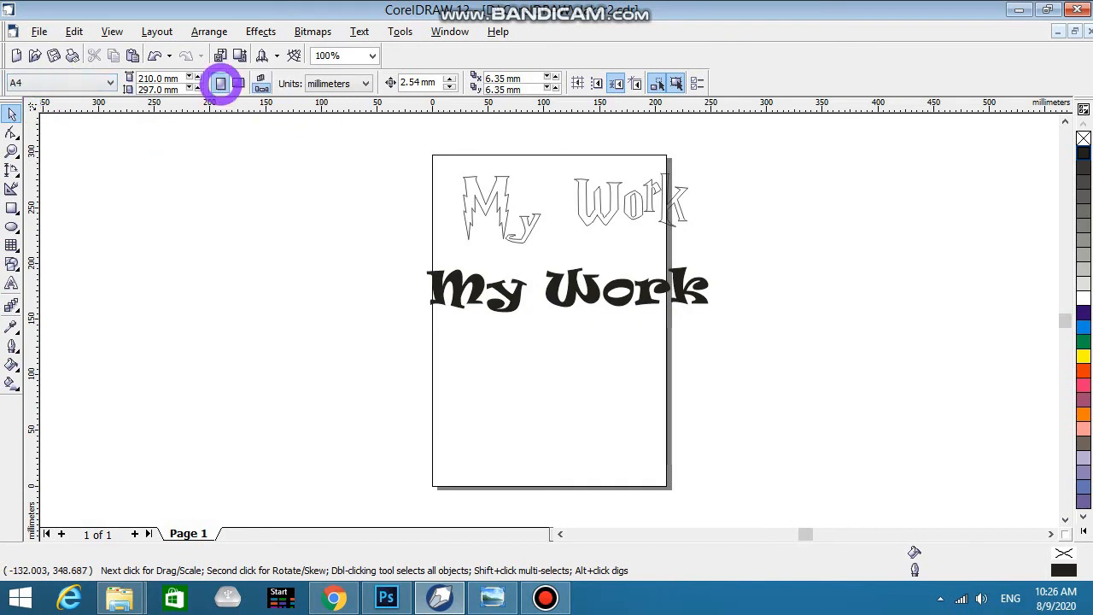
{"action": "left_click", "coordinate": [179, 90]}
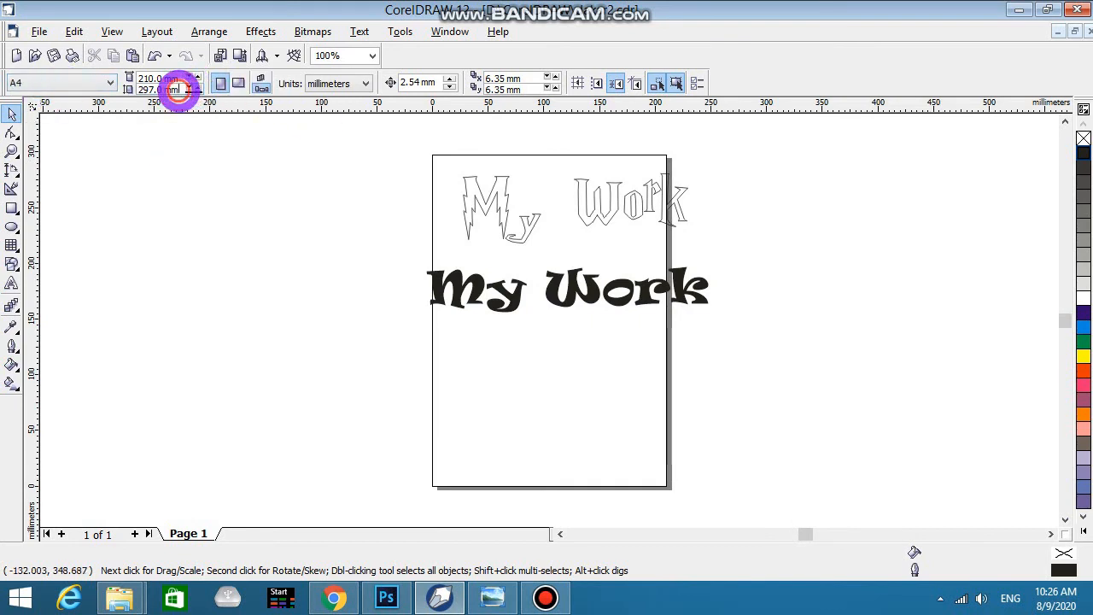
{"action": "left_click_drag", "start_coordinate": [180, 89], "coordinate": [139, 87]}
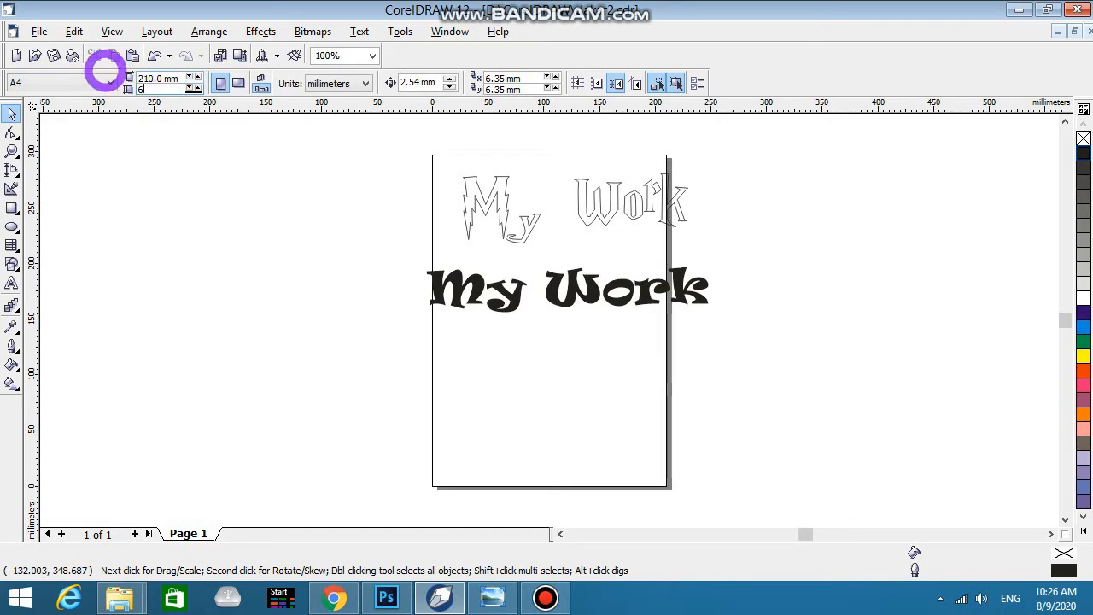
{"action": "type", "text": "630"}
{"action": "key", "text": "Return"}
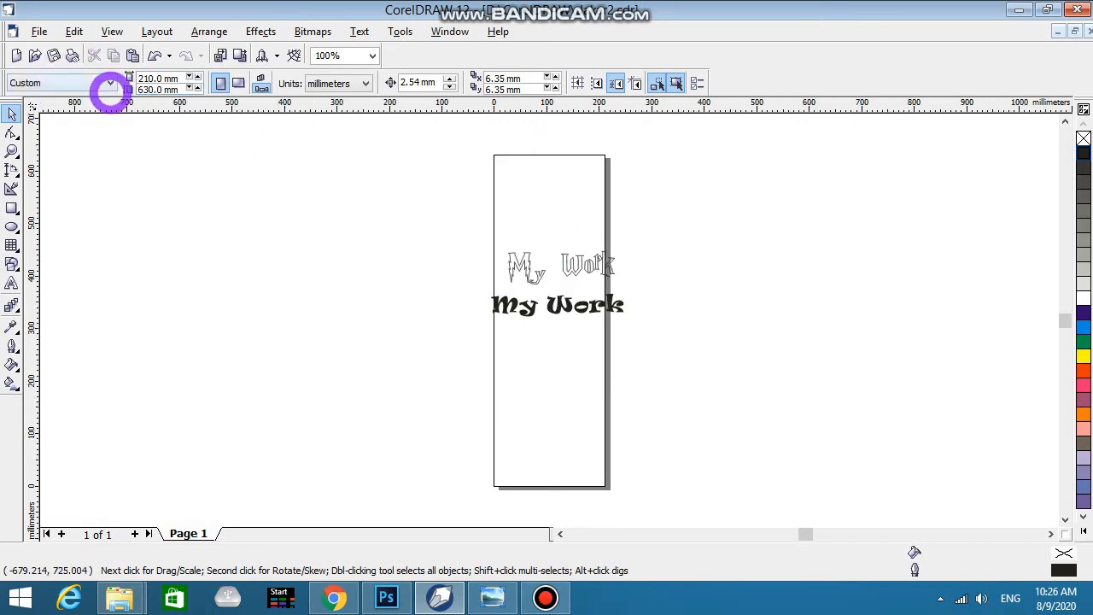
Set the page width to 630 mm
{"action": "left_click", "coordinate": [183, 79]}
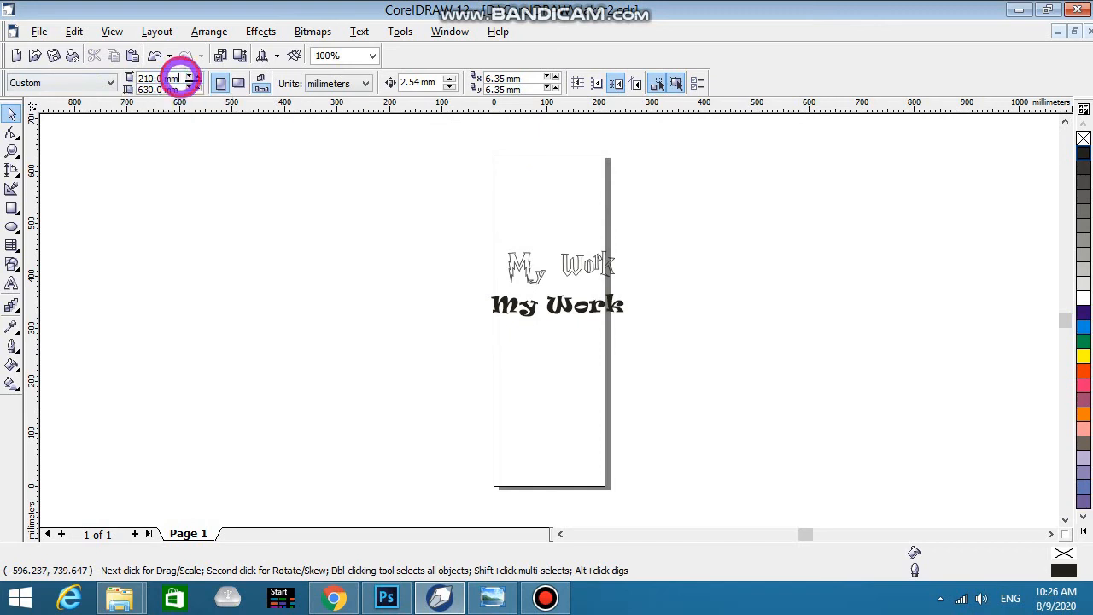
{"action": "double_click", "coordinate": [156, 78]}
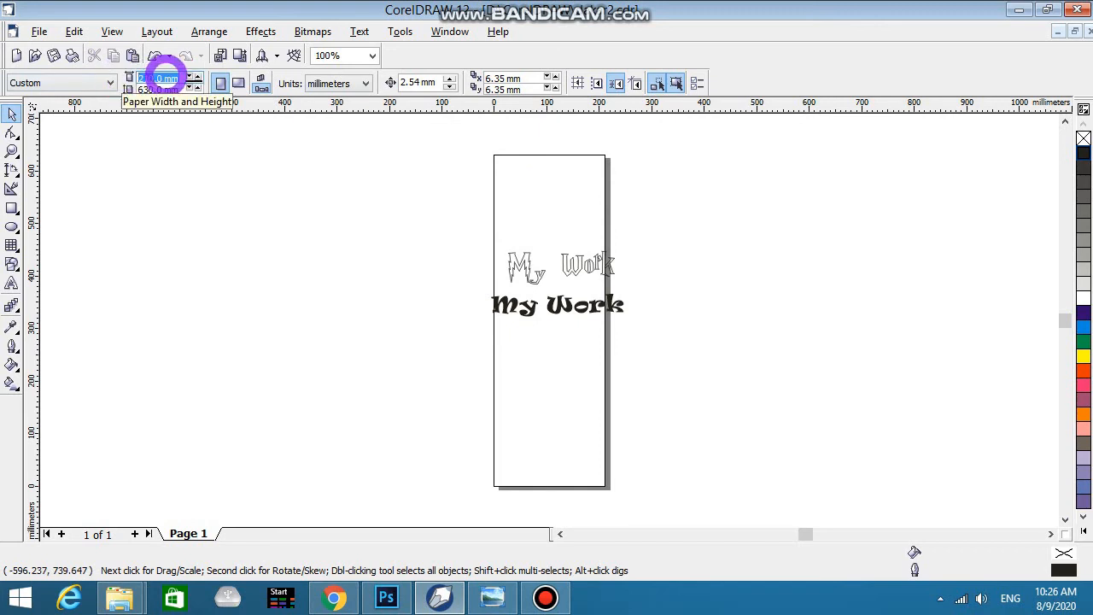
{"action": "type", "text": "630"}
{"action": "key", "text": "Return"}
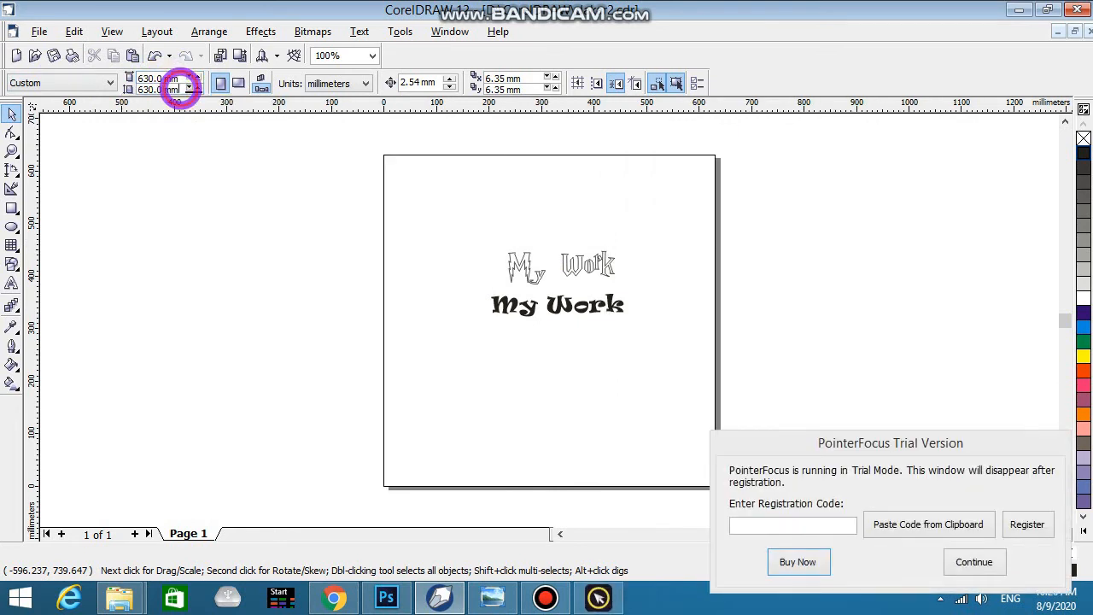
Dismiss the PointerFocus trial notice and set the page height to 200 mm
{"action": "left_click_drag", "start_coordinate": [181, 89], "coordinate": [122, 89]}
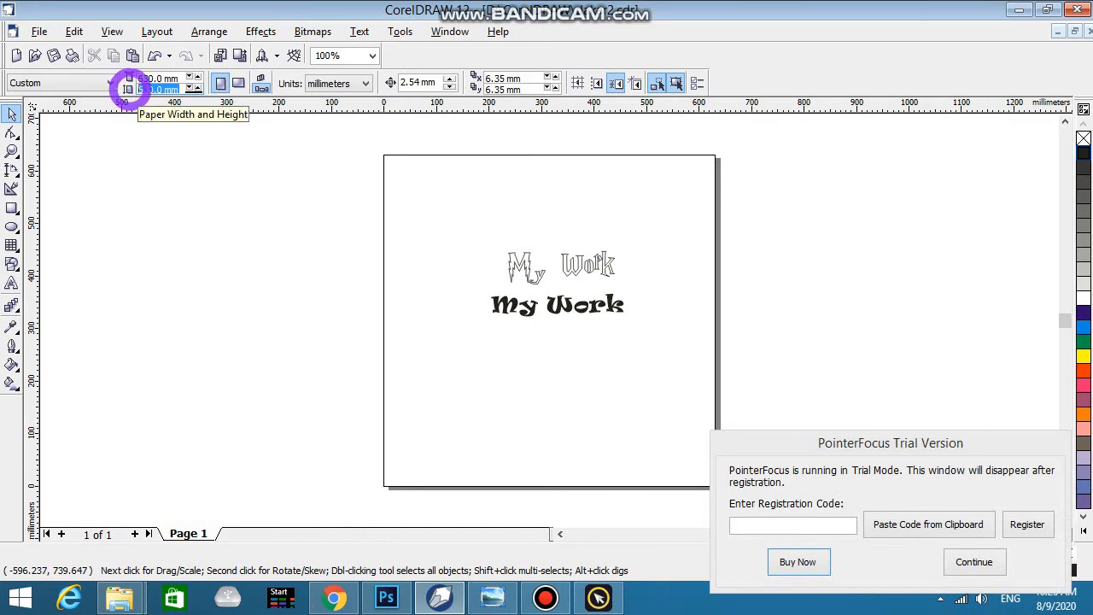
{"action": "left_click", "coordinate": [974, 562]}
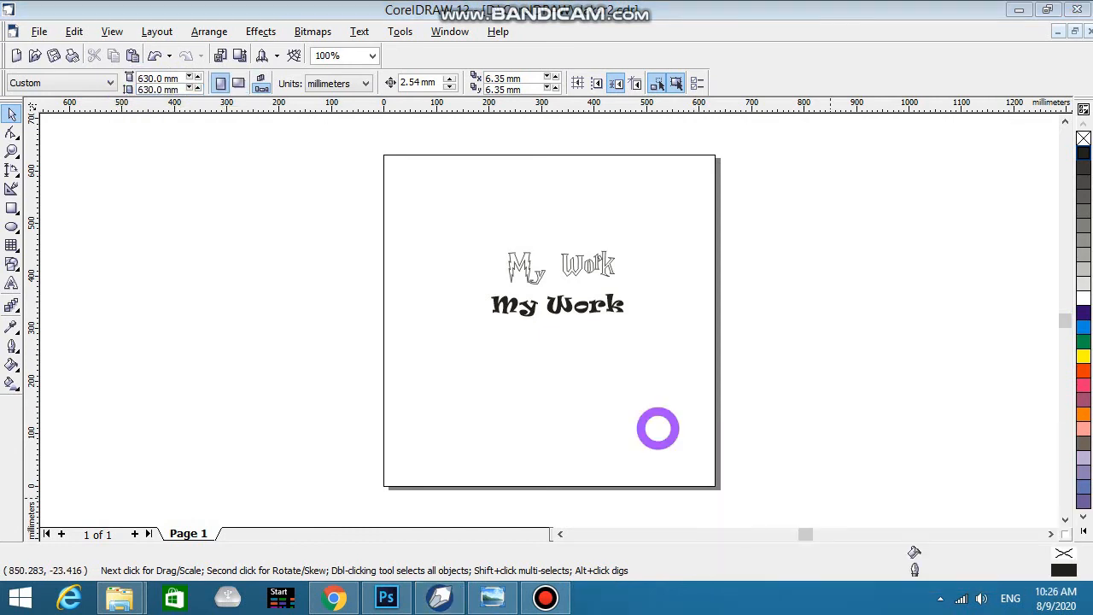
{"action": "left_click_drag", "start_coordinate": [181, 89], "coordinate": [126, 90]}
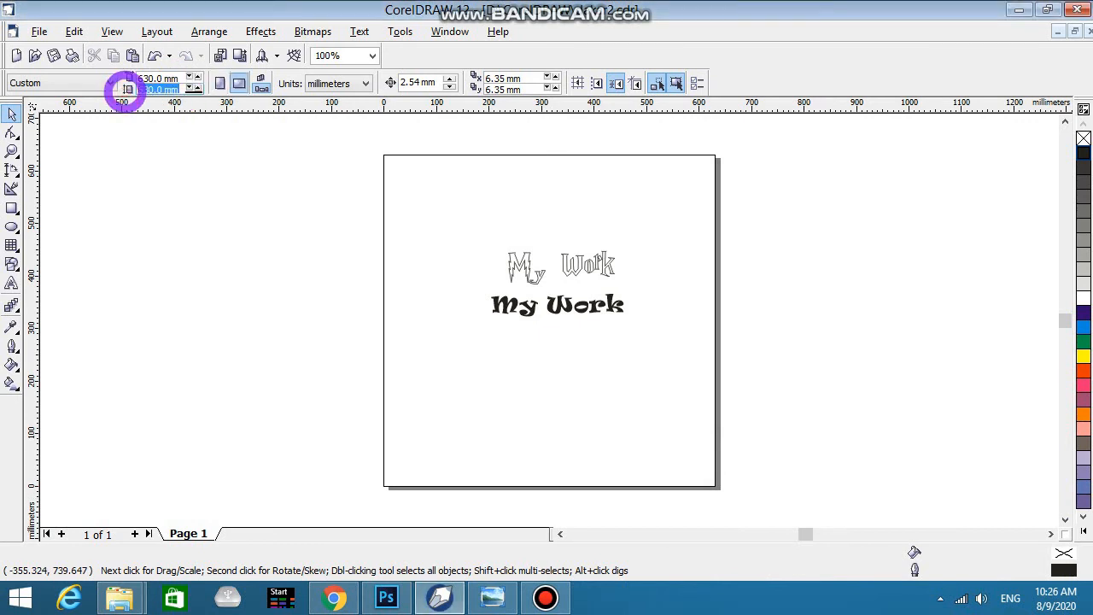
{"action": "type", "text": "200"}
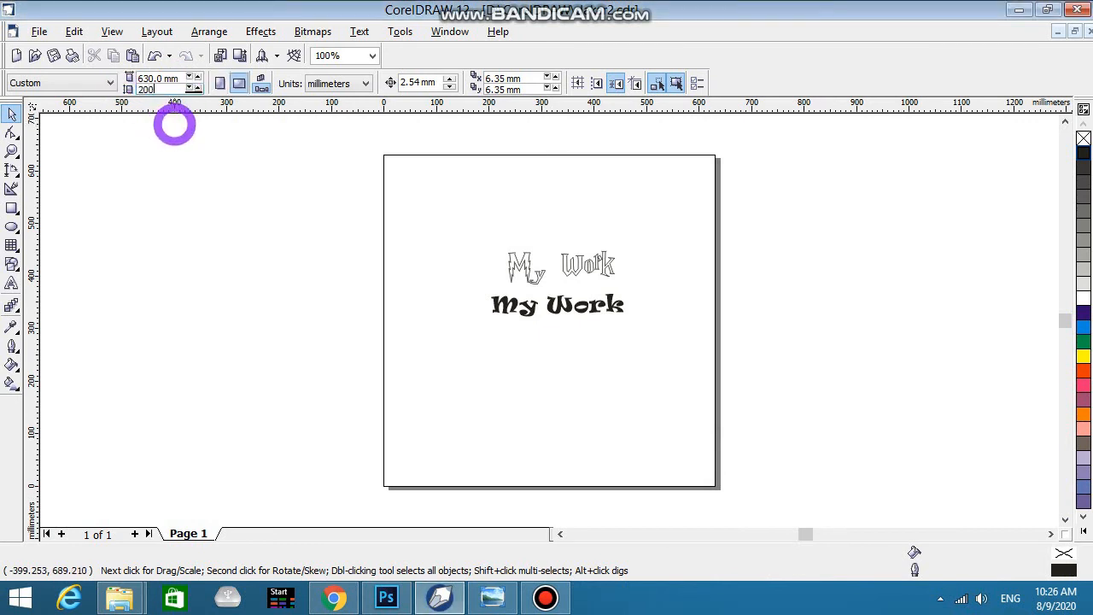
{"action": "key", "text": "Return"}
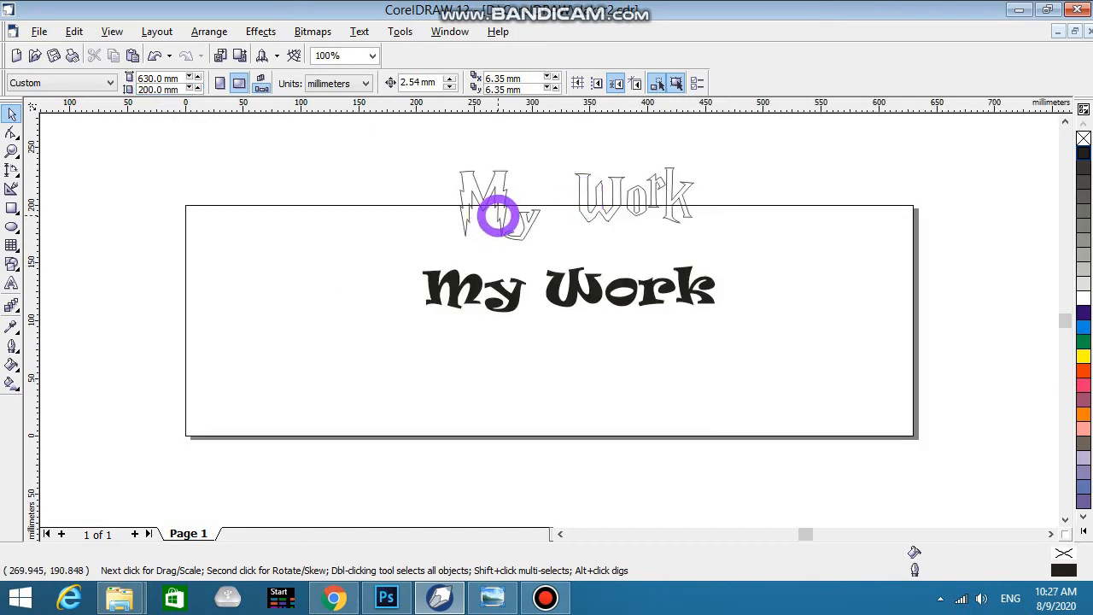
Move the solid "My Work" text near the page's bottom edge and the outlined text group into the page's upper-left area
{"action": "left_click_drag", "start_coordinate": [515, 292], "coordinate": [503, 386]}
{"action": "left_click", "coordinate": [498, 222]}
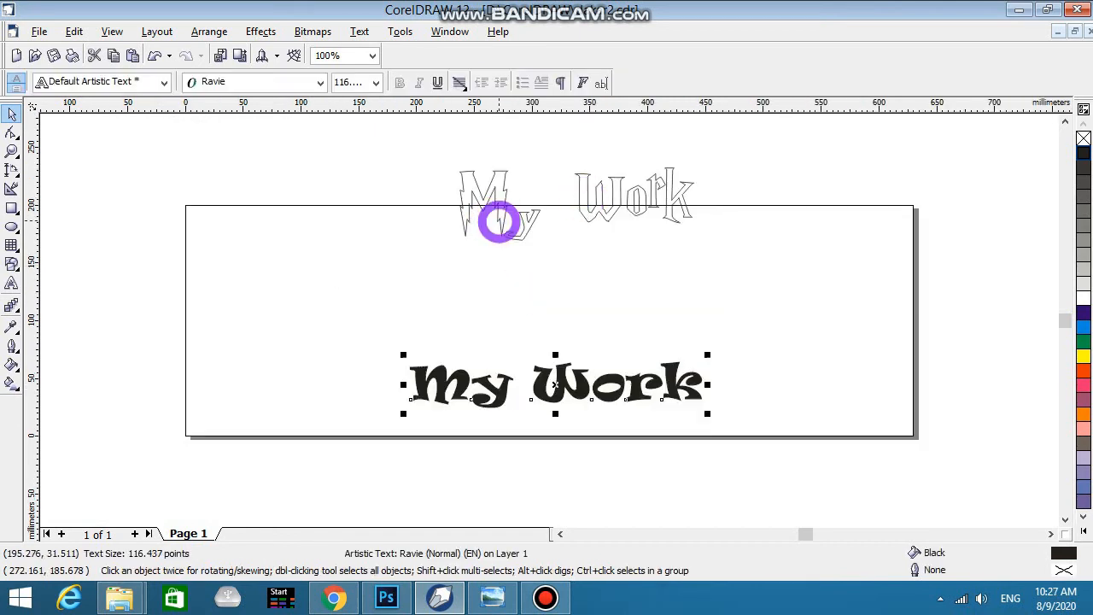
{"action": "left_click_drag", "start_coordinate": [500, 219], "coordinate": [279, 278]}
{"action": "left_click", "coordinate": [503, 389]}
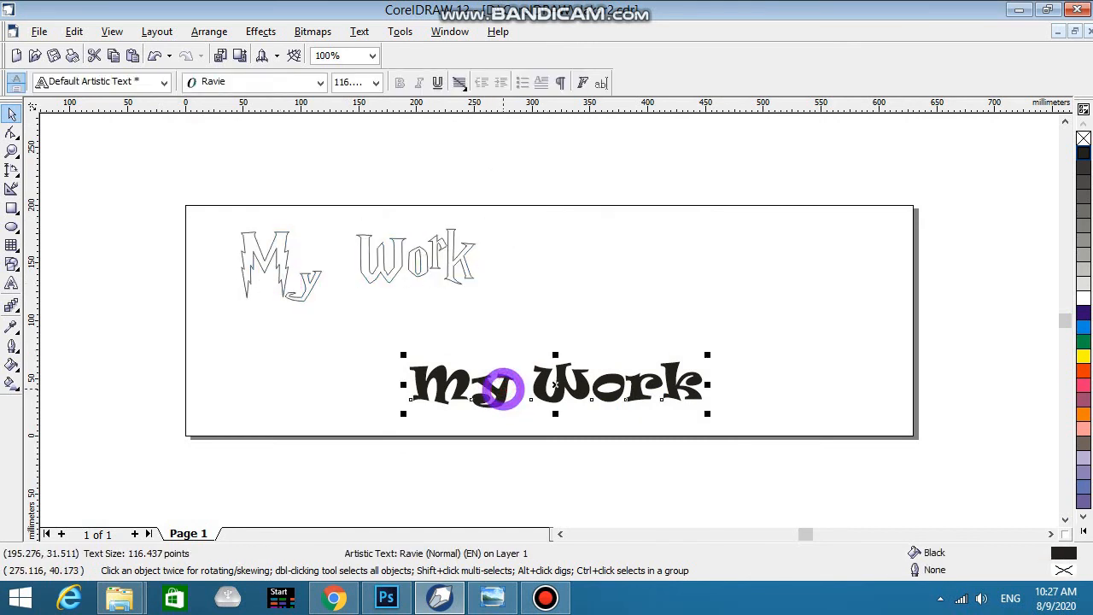
{"action": "left_click", "coordinate": [805, 287]}
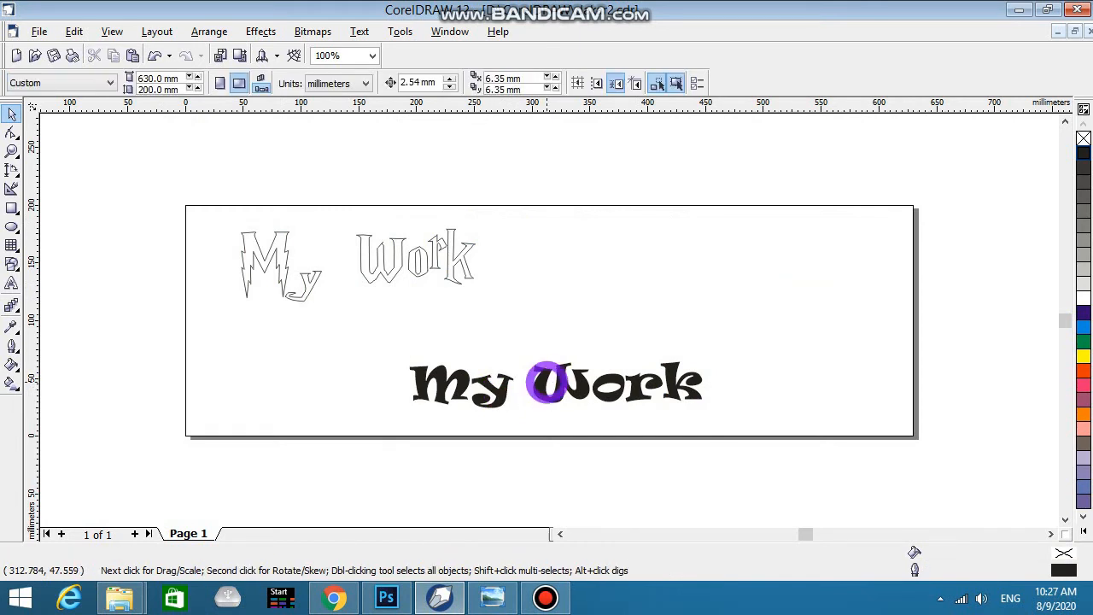
Remove the fill from the solid "My Work" text, give it a black outline and deselect it
{"action": "left_click", "coordinate": [543, 384]}
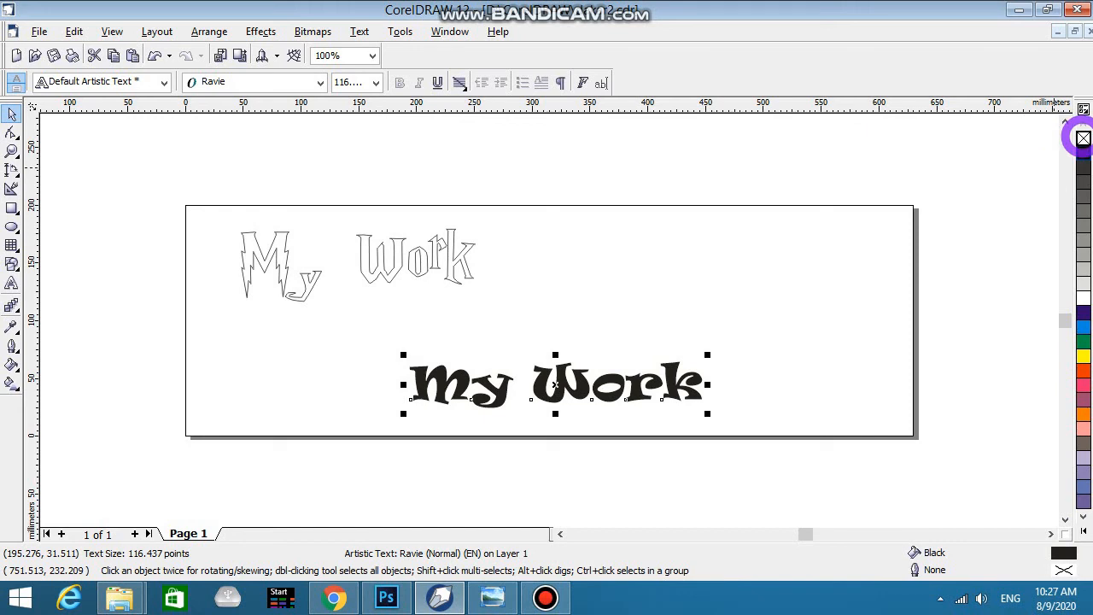
{"action": "left_click", "coordinate": [1083, 138]}
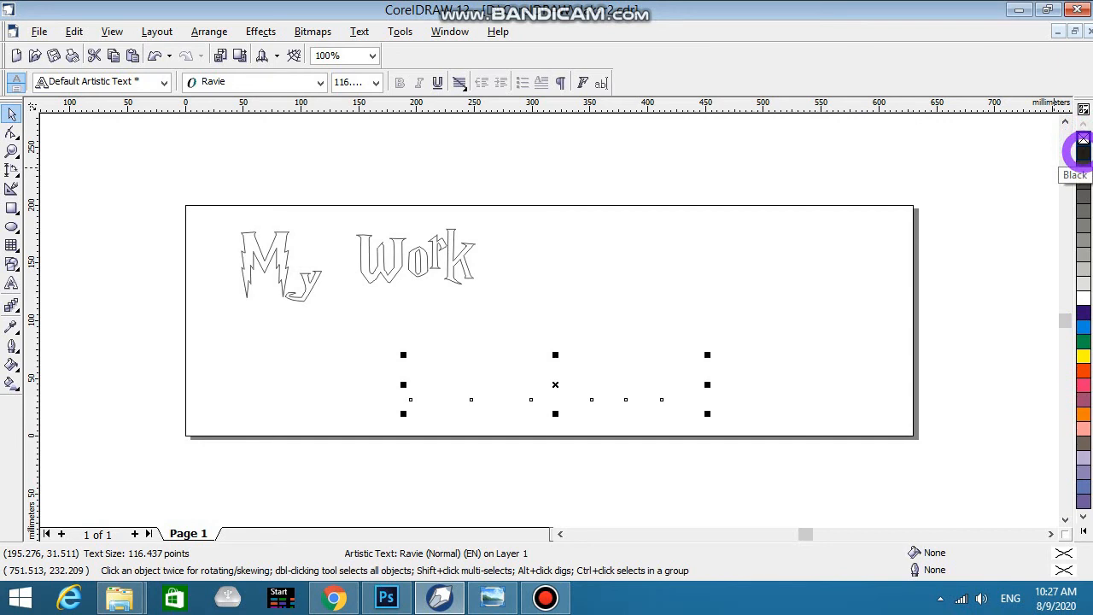
{"action": "right_click", "coordinate": [1082, 152]}
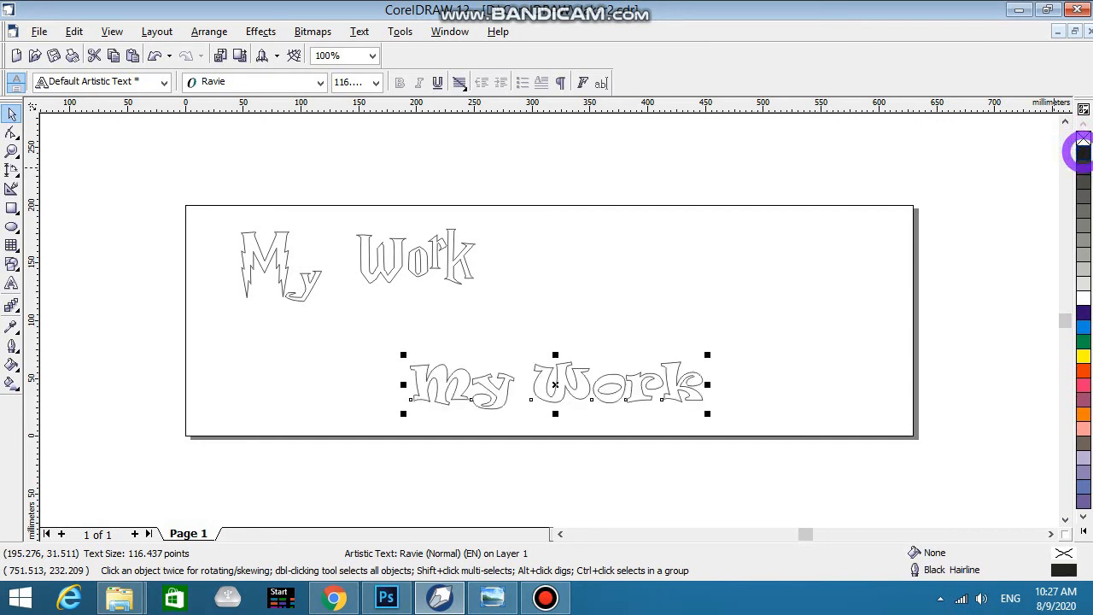
{"action": "left_click", "coordinate": [793, 325]}
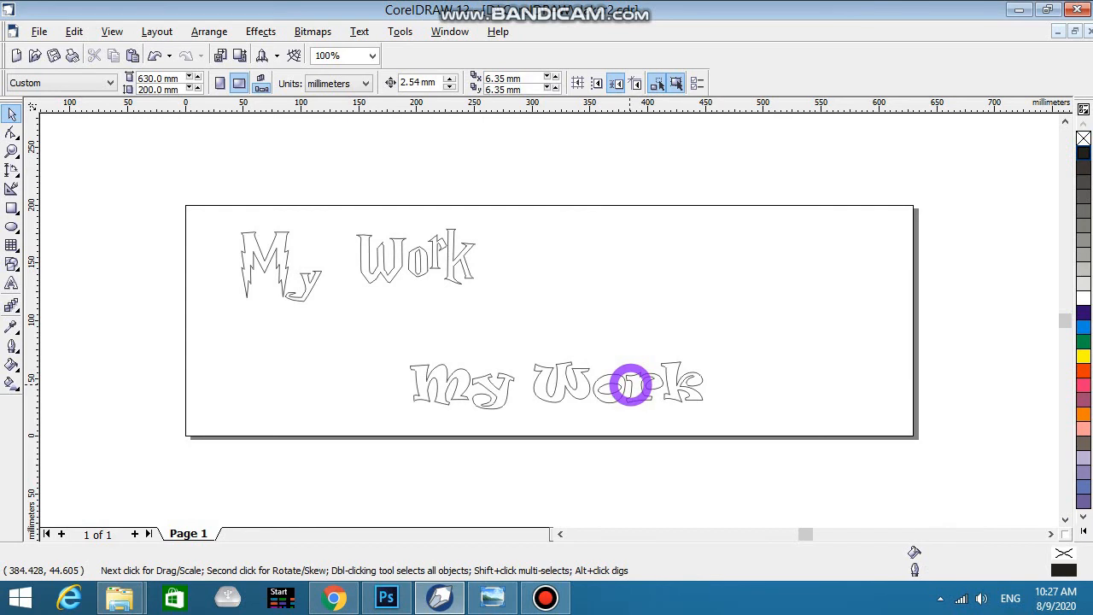
{"action": "left_click", "coordinate": [545, 596]}
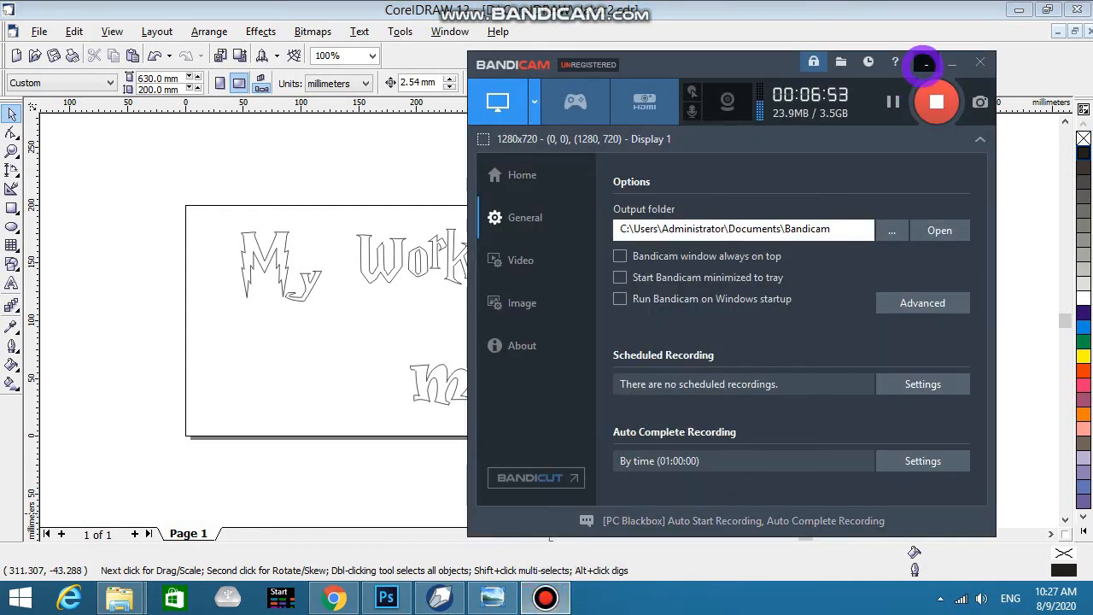
{"action": "left_click", "coordinate": [927, 62]}
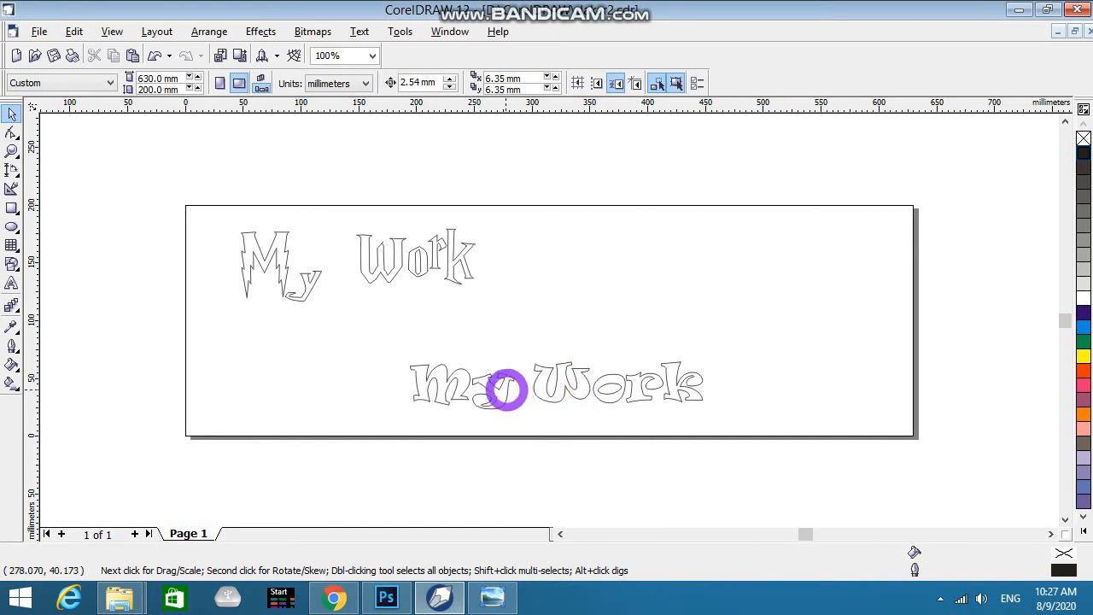
Delete the lower "My Work" text, dismiss the PointerFocus trial notice and move the remaining outlined text group slightly down the page
{"action": "left_click", "coordinate": [498, 389]}
{"action": "key", "text": "Delete"}
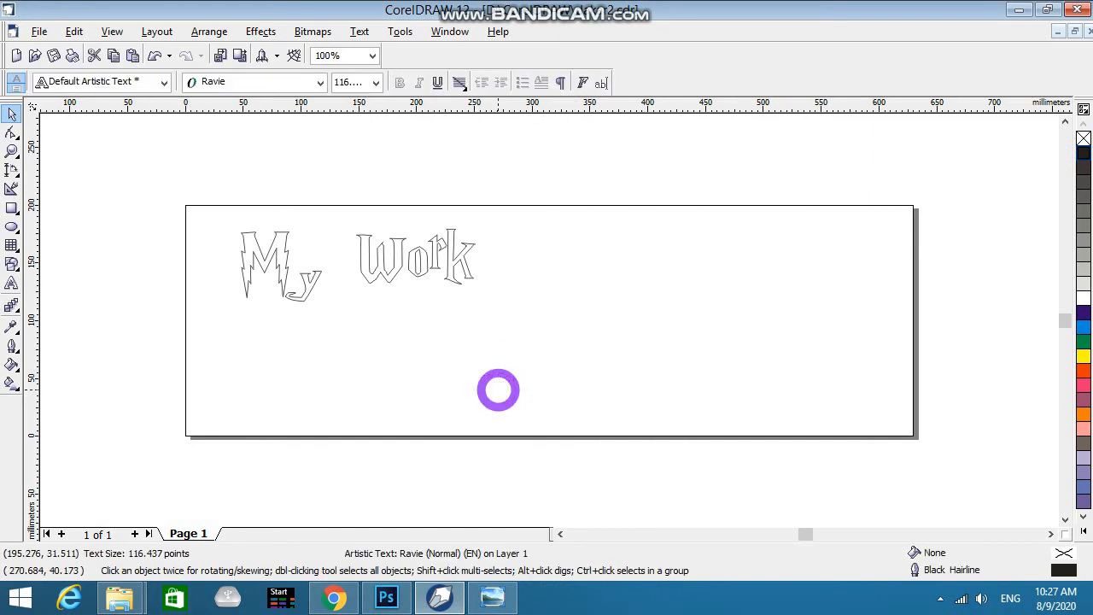
{"action": "left_click_drag", "start_coordinate": [416, 266], "coordinate": [417, 283]}
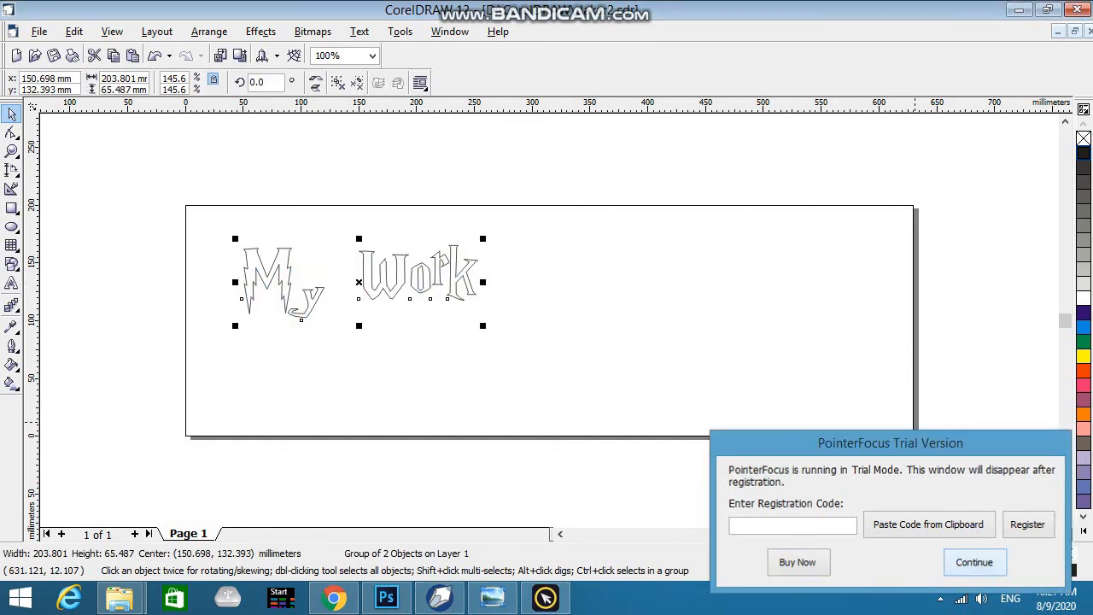
{"action": "left_click", "coordinate": [974, 563]}
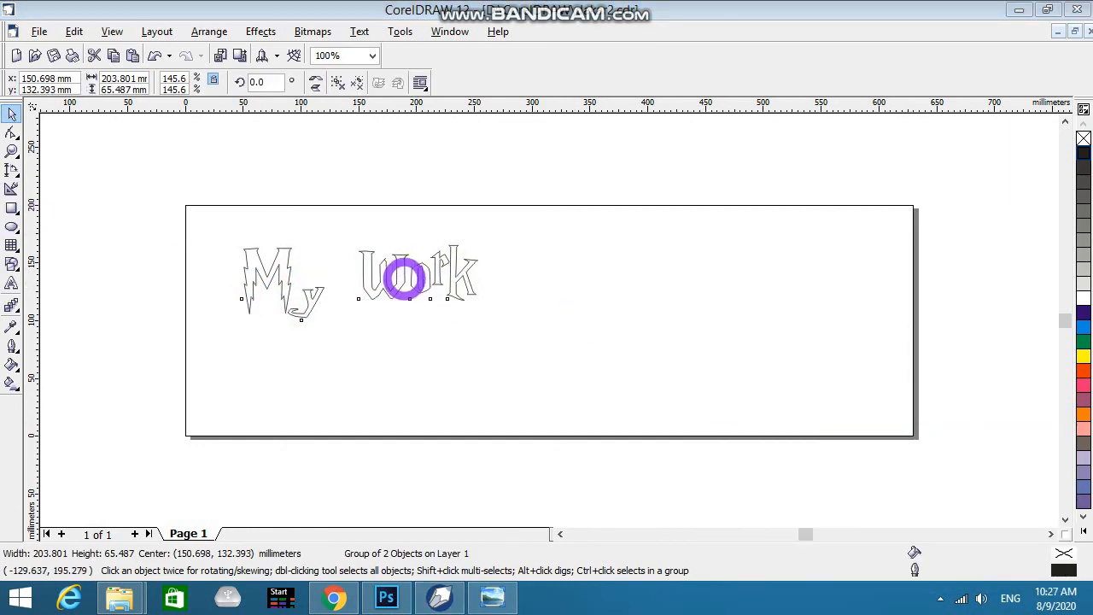
{"action": "left_click", "coordinate": [395, 273]}
{"action": "mouse_move", "coordinate": [396, 276]}
{"action": "left_mouse_down"}
{"action": "mouse_move", "coordinate": [385, 288]}
{"action": "mouse_move", "coordinate": [395, 289]}
{"action": "left_mouse_up"}
{"action": "left_click", "coordinate": [347, 165]}
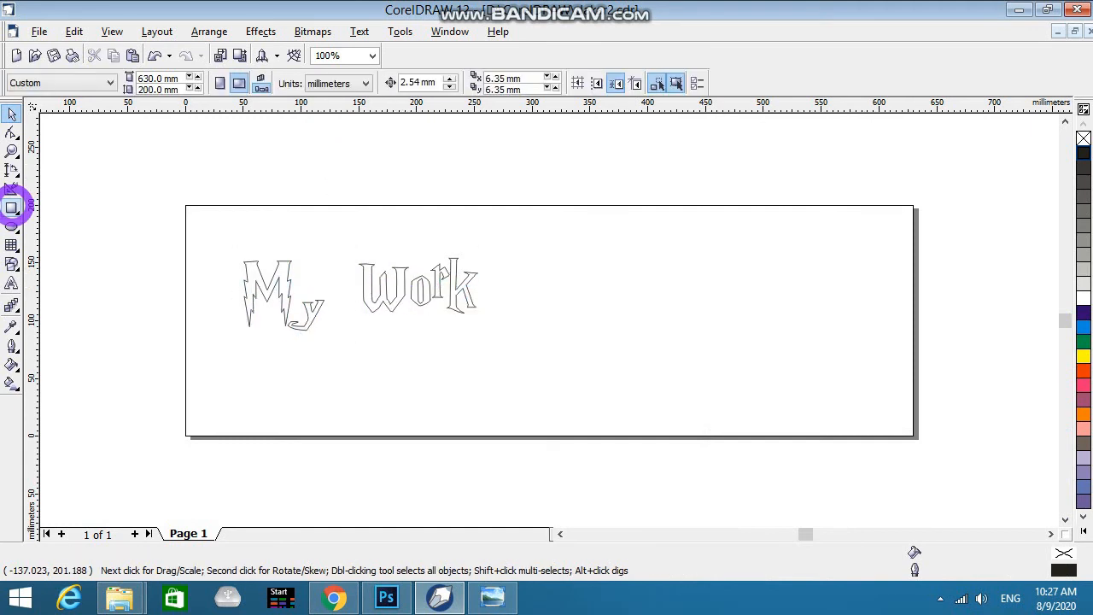
Draw a rectangle about 227 × 79 mm around the outlined "My Work" text group
{"action": "left_click", "coordinate": [12, 208]}
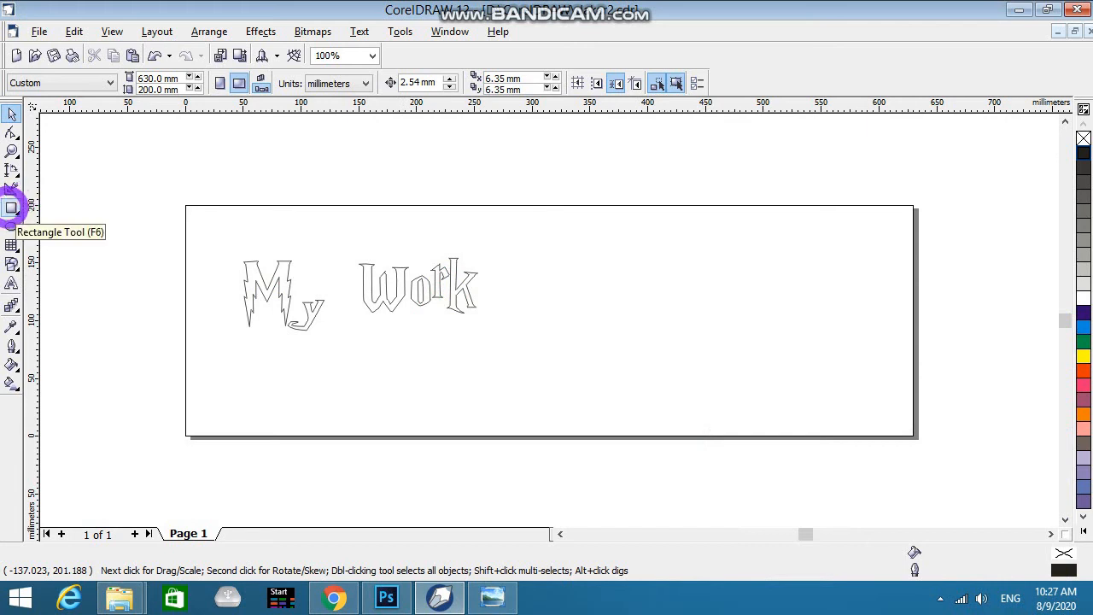
{"action": "left_click", "coordinate": [9, 208]}
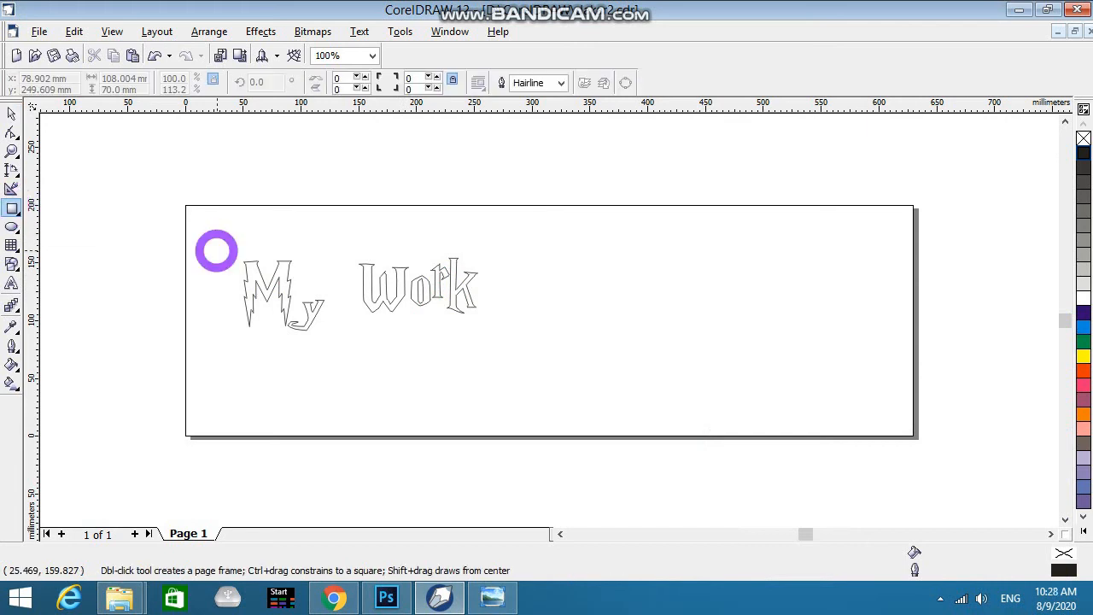
{"action": "left_click_drag", "start_coordinate": [219, 239], "coordinate": [481, 331]}
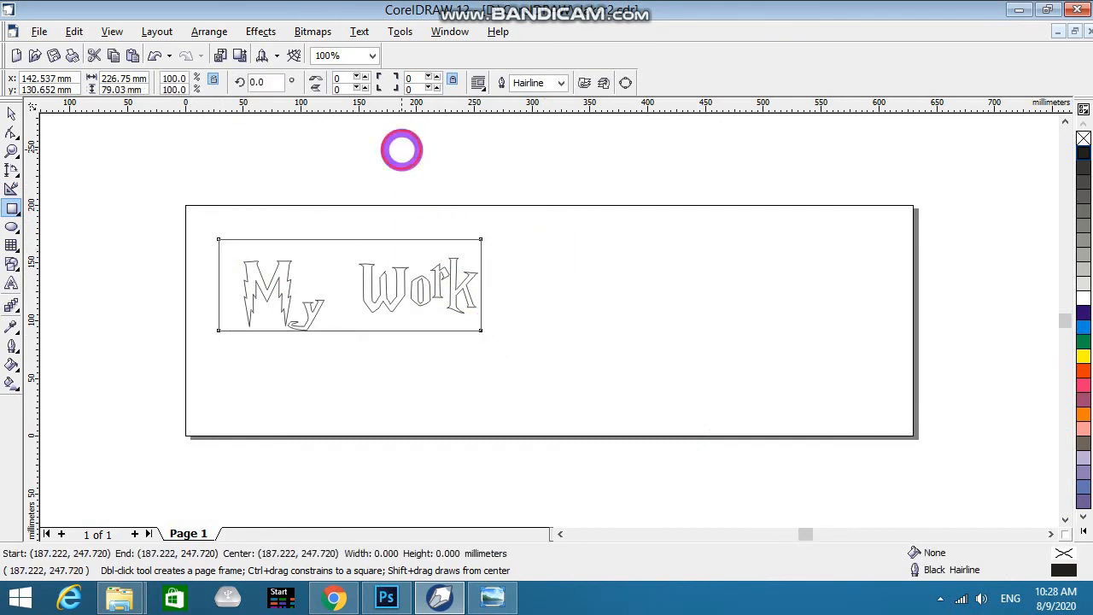
{"action": "left_click", "coordinate": [11, 113]}
{"action": "left_click", "coordinate": [417, 336]}
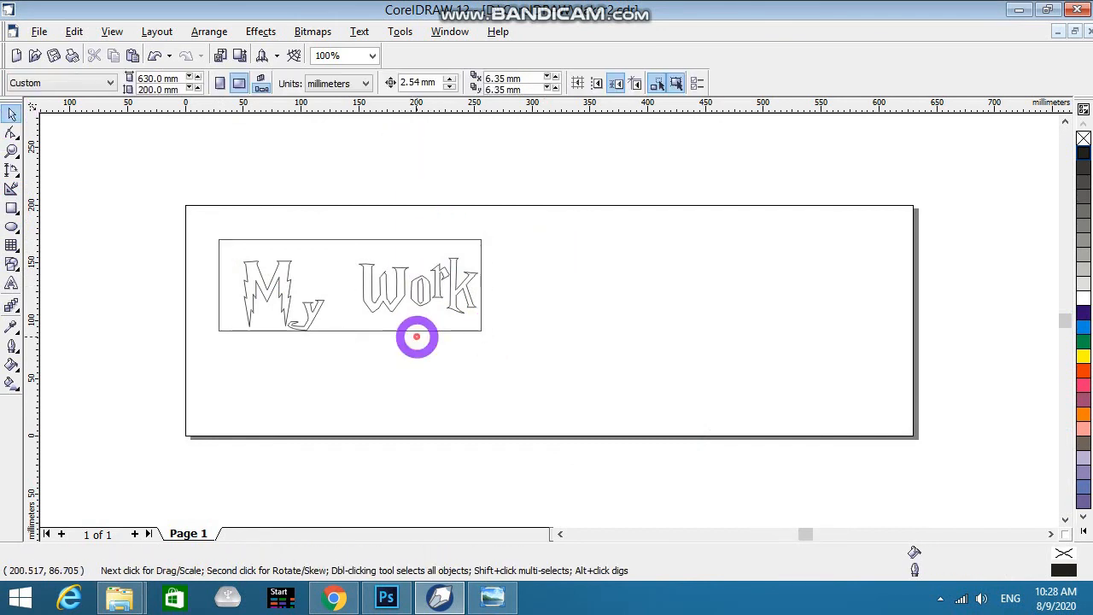
Nudge the rectangle around the text down by about 5 mm and deselect it
{"action": "left_click", "coordinate": [411, 331]}
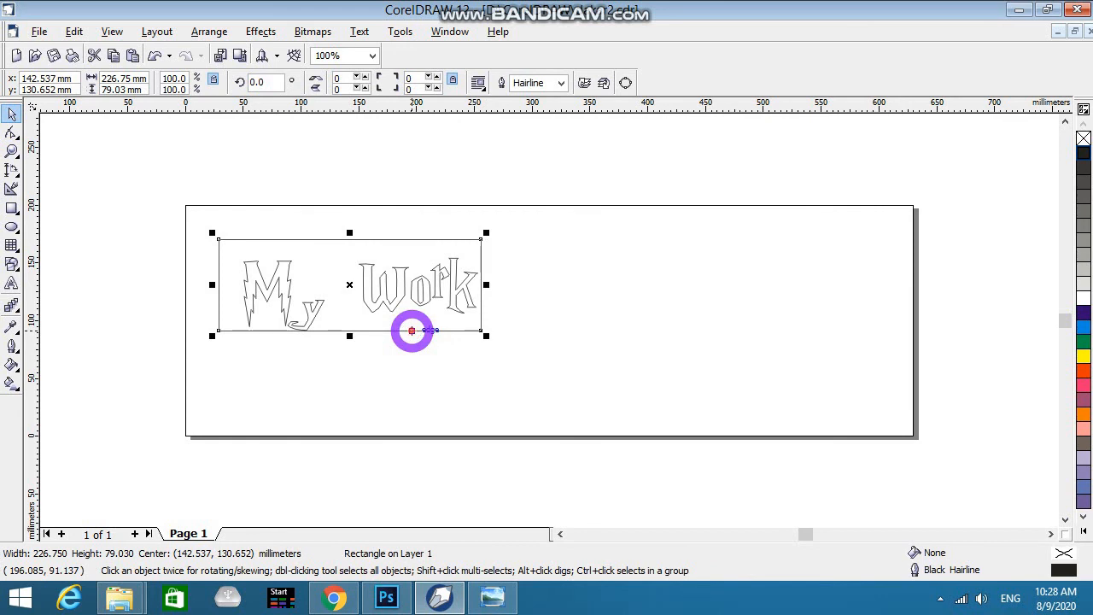
{"action": "key", "text": "Down"}
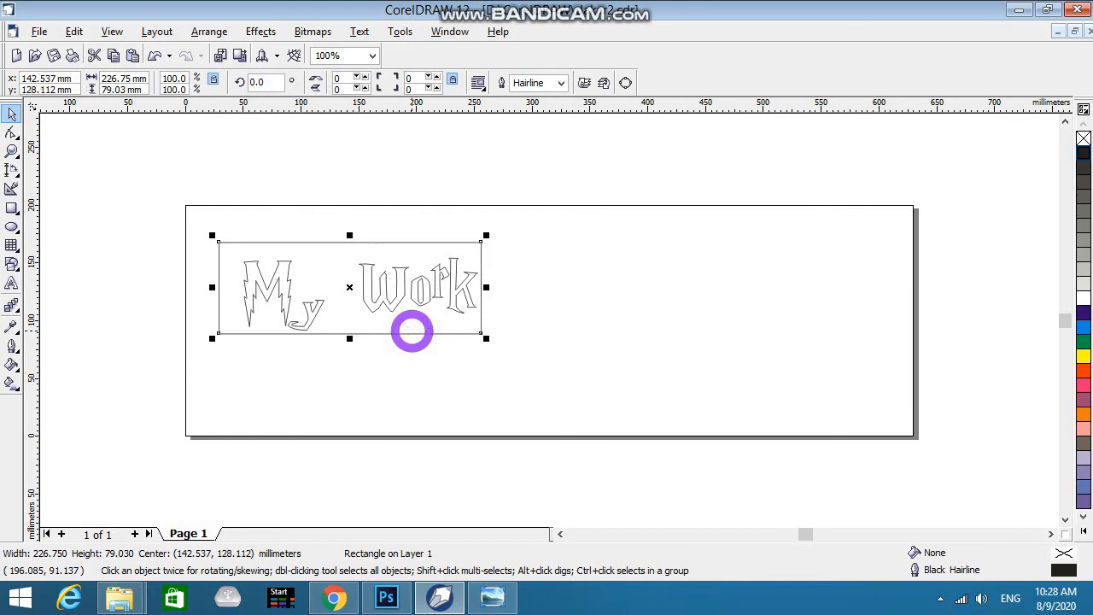
{"action": "key", "text": "Down"}
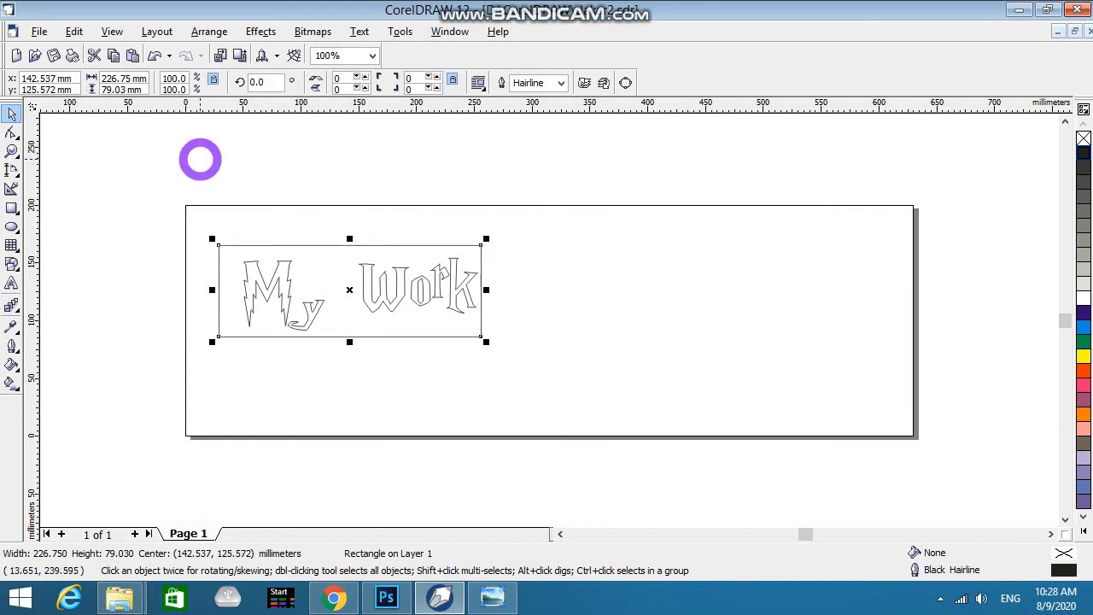
{"action": "left_click", "coordinate": [200, 159]}
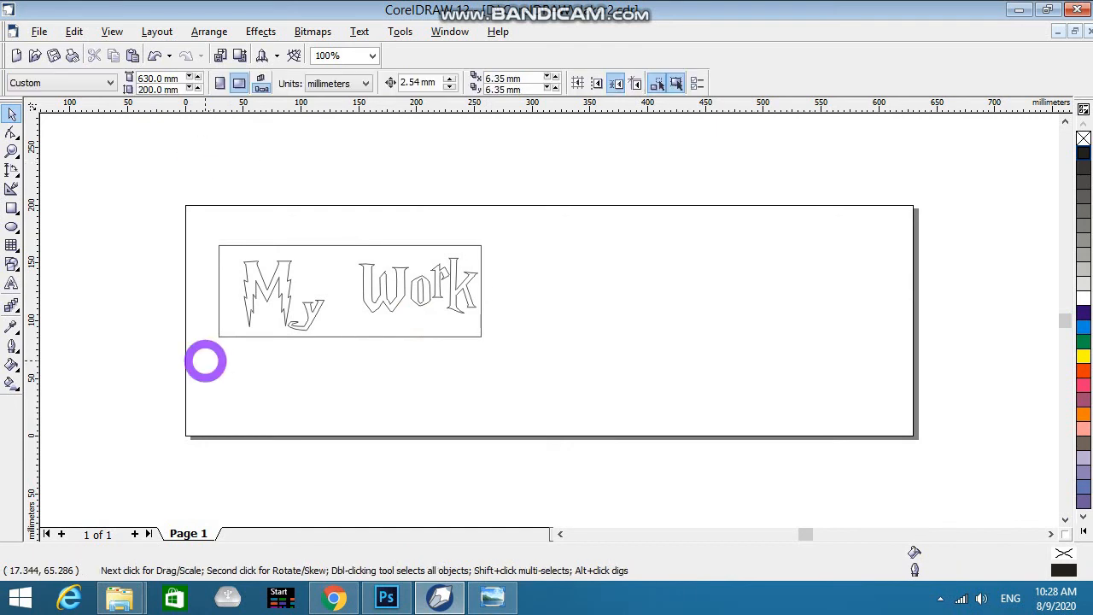
Duplicate the rectangle with its "My Work" text about 285 mm to the right, dismiss the PointerFocus trial notice and deselect the copy
{"action": "left_click_drag", "start_coordinate": [205, 362], "coordinate": [528, 251]}
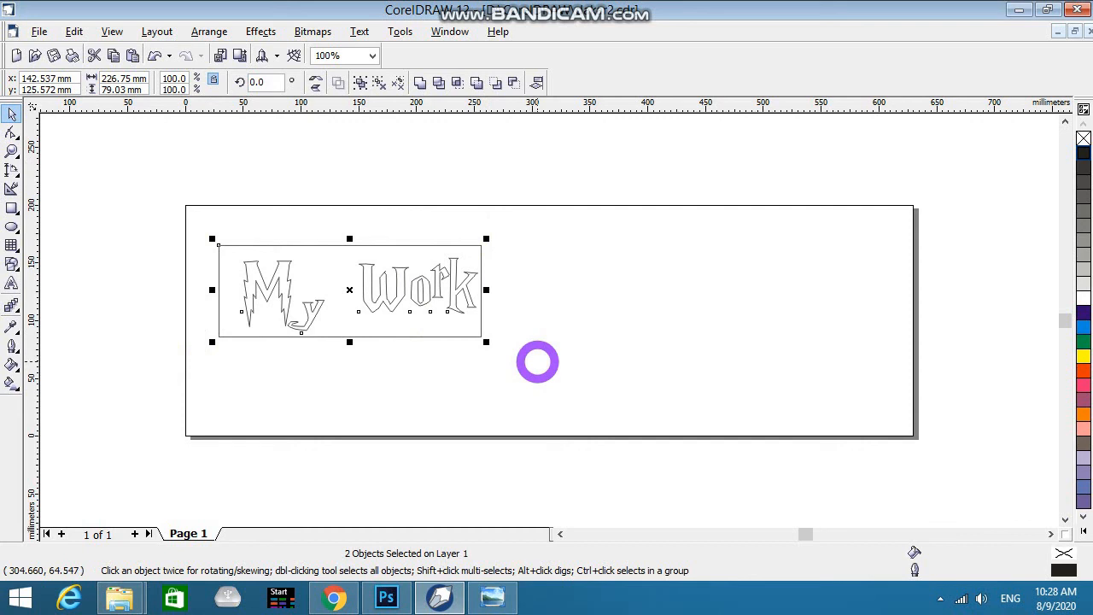
{"action": "left_click", "coordinate": [537, 363]}
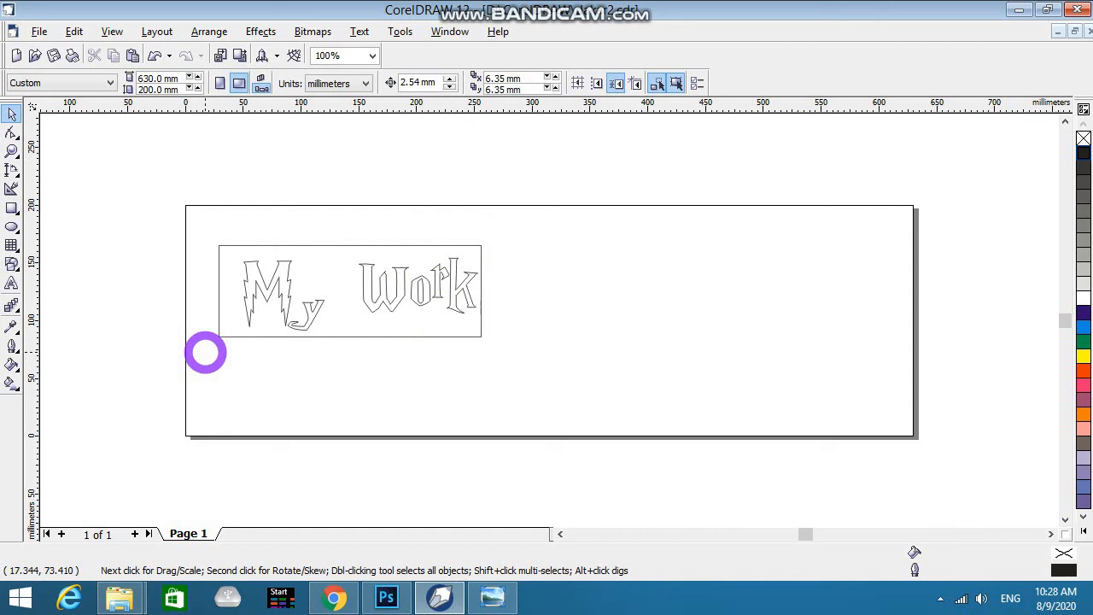
{"action": "left_click_drag", "start_coordinate": [205, 352], "coordinate": [512, 226]}
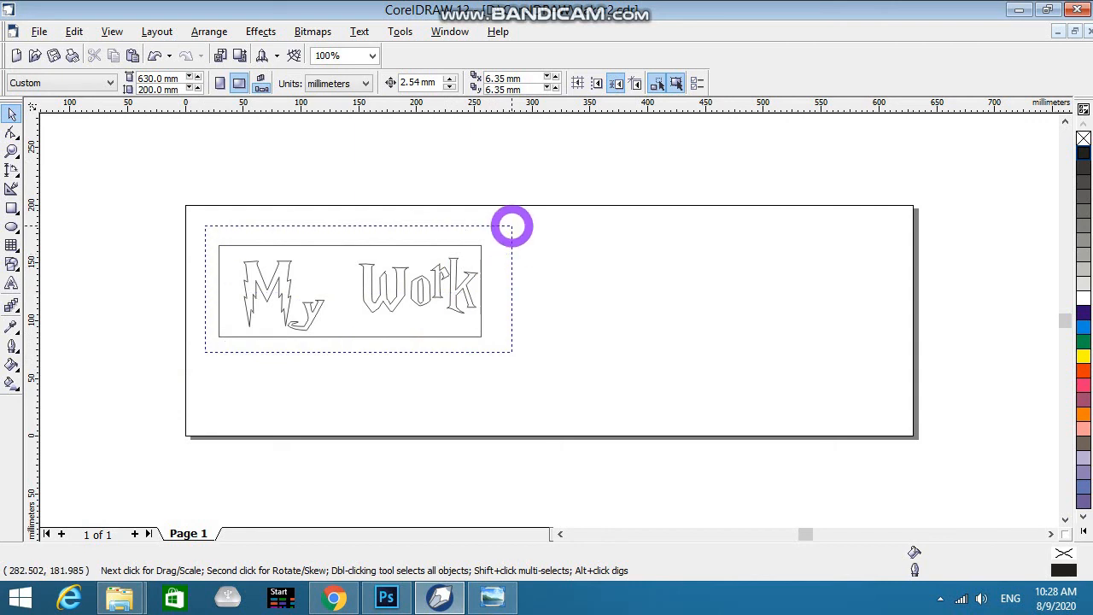
{"action": "left_click_drag", "start_coordinate": [512, 227], "coordinate": [511, 227]}
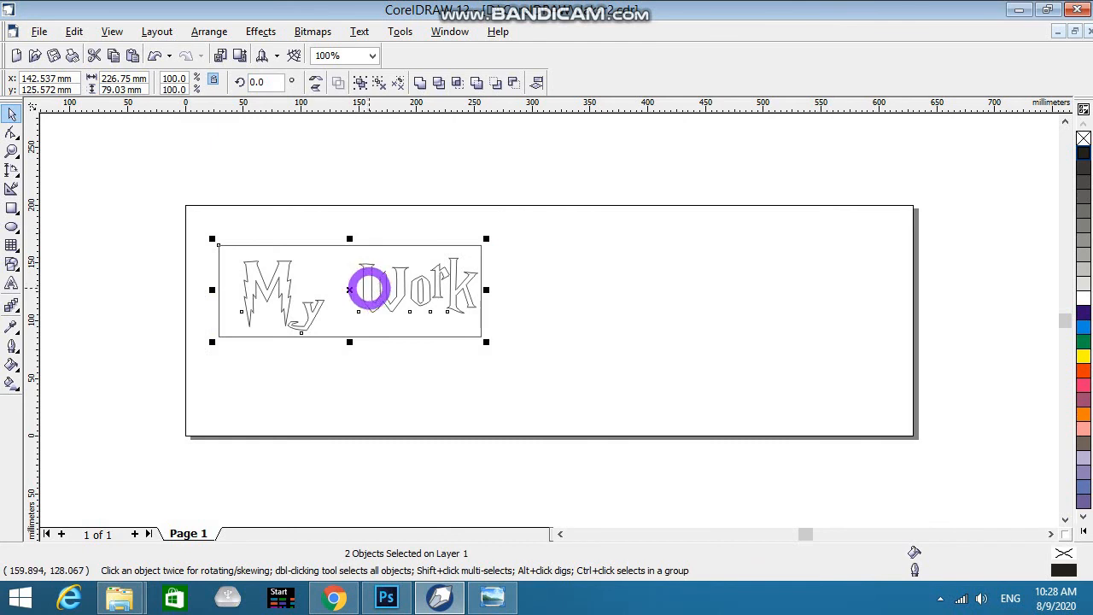
{"action": "left_click_drag", "start_coordinate": [368, 288], "coordinate": [698, 288]}
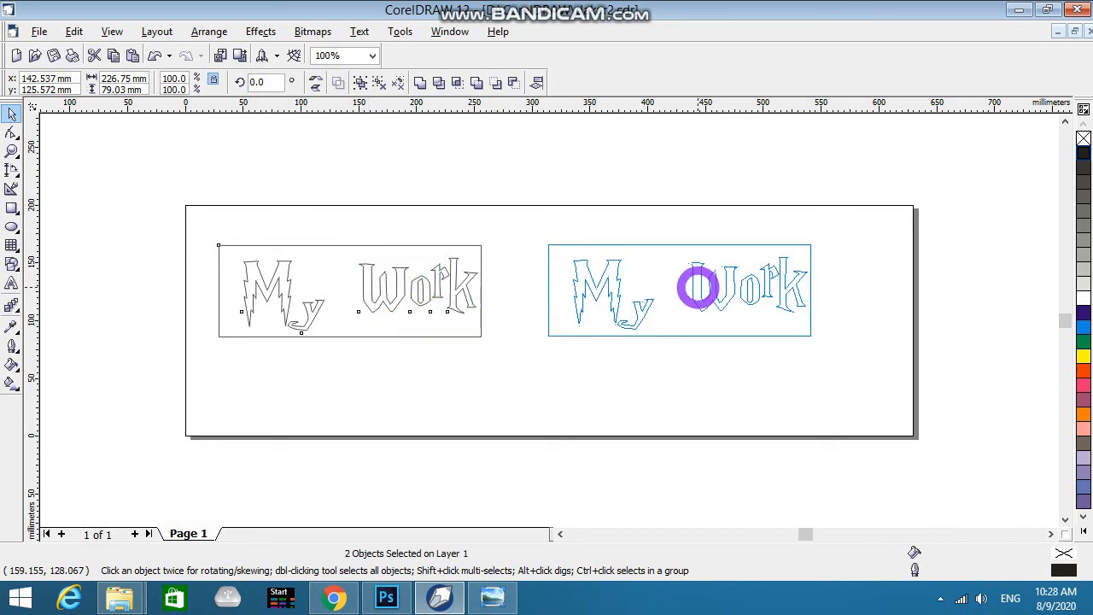
{"action": "left_click_drag", "start_coordinate": [699, 289], "coordinate": [697, 288]}
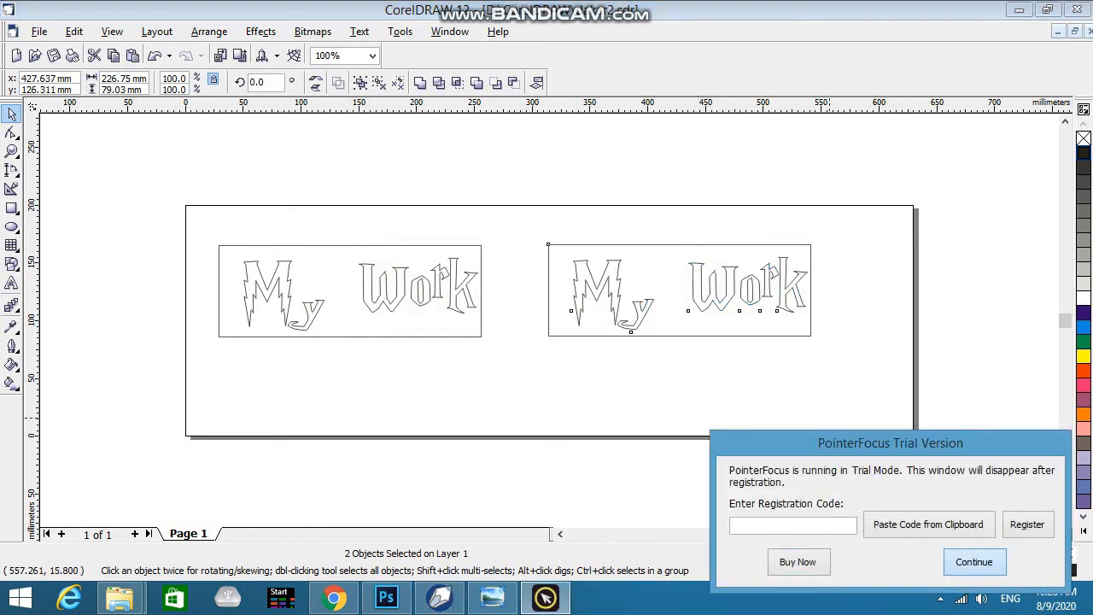
{"action": "left_click", "coordinate": [974, 561]}
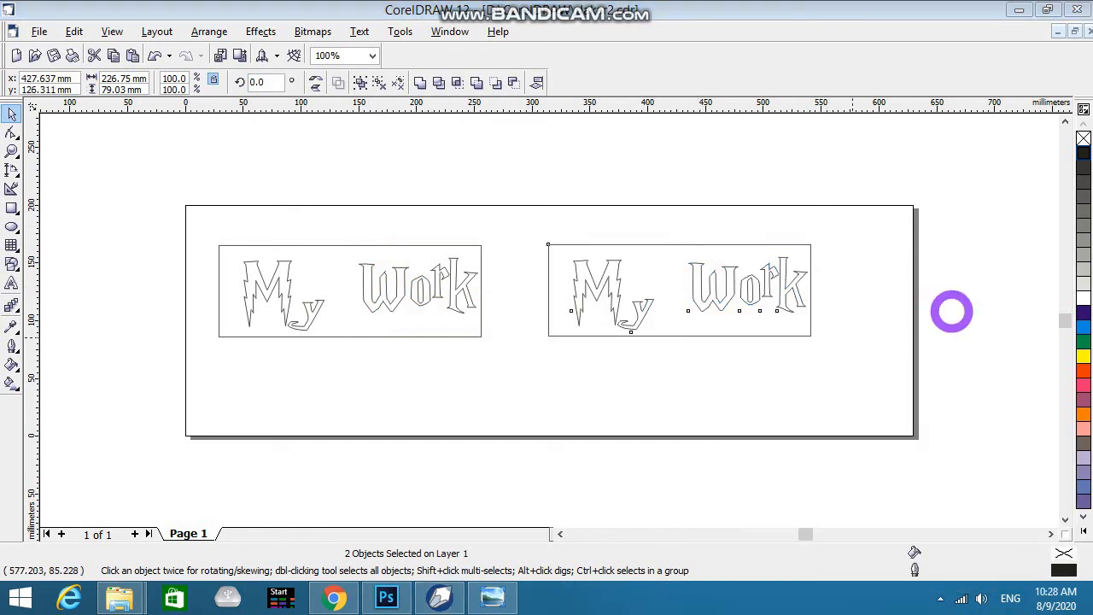
{"action": "left_click", "coordinate": [728, 390]}
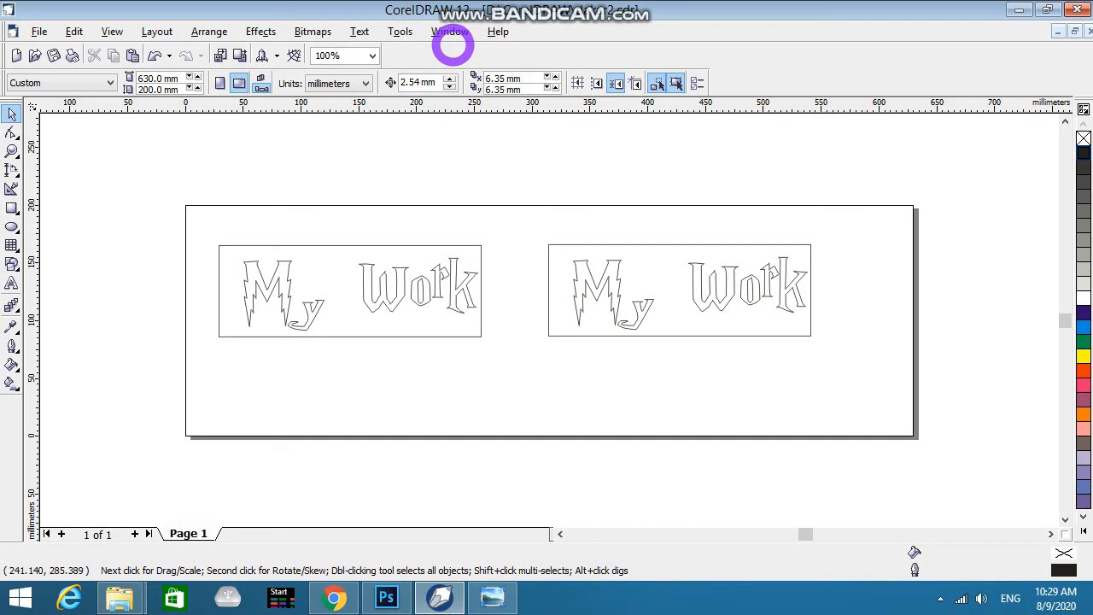
With both framed "My Work" designs selected, view the projects available in the Visual Basic macros dialog and close it without running a macro
{"action": "left_click", "coordinate": [497, 186]}
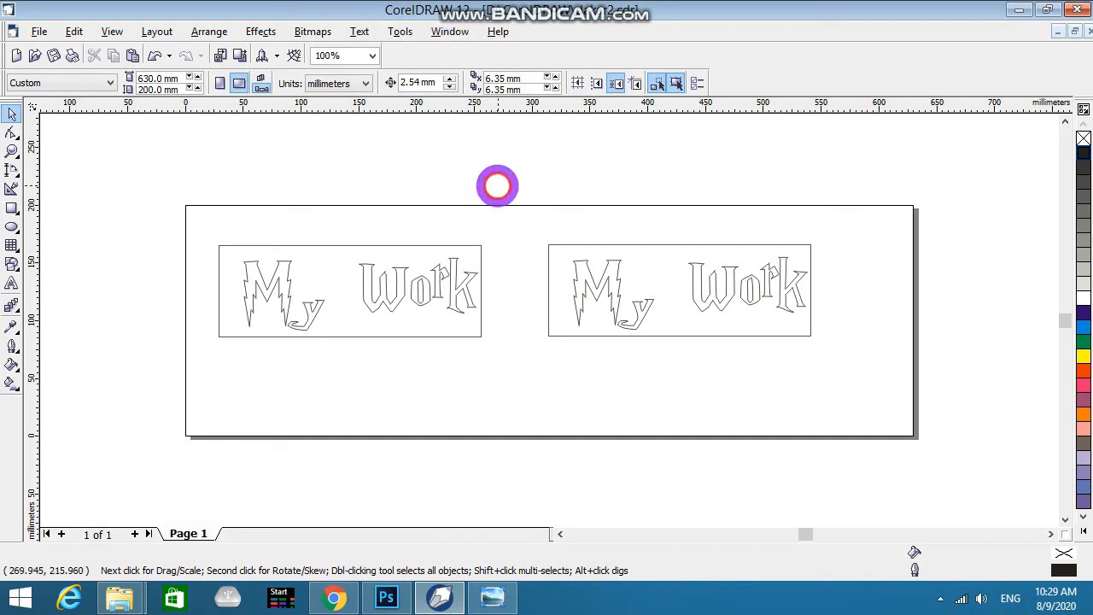
{"action": "left_click_drag", "start_coordinate": [139, 390], "coordinate": [948, 146]}
{"action": "left_click", "coordinate": [400, 32]}
{"action": "mouse_move", "coordinate": [438, 332]}
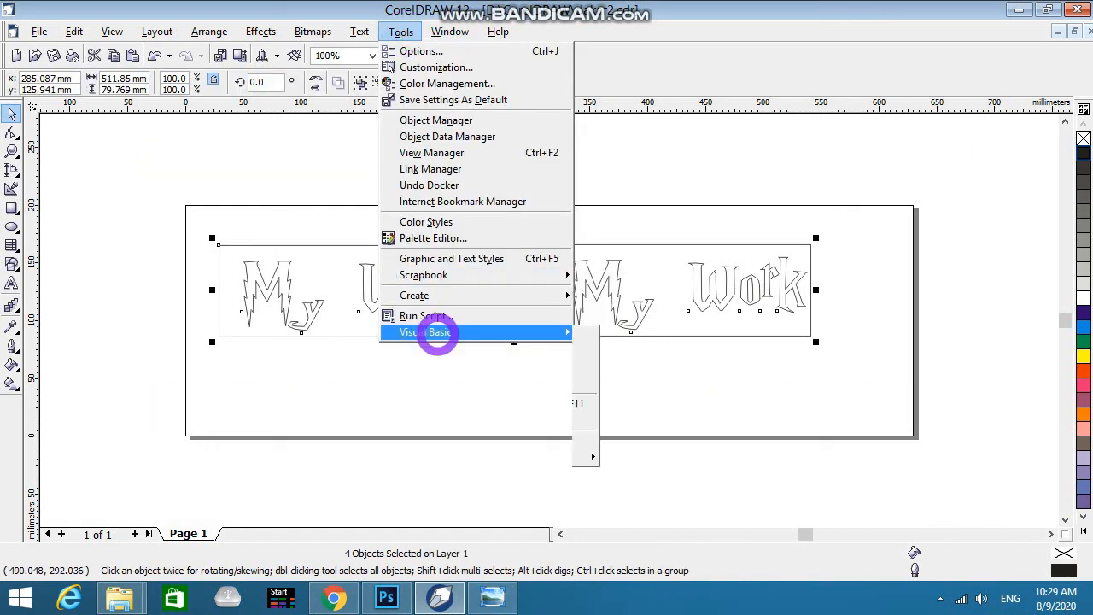
{"action": "left_click", "coordinate": [608, 335]}
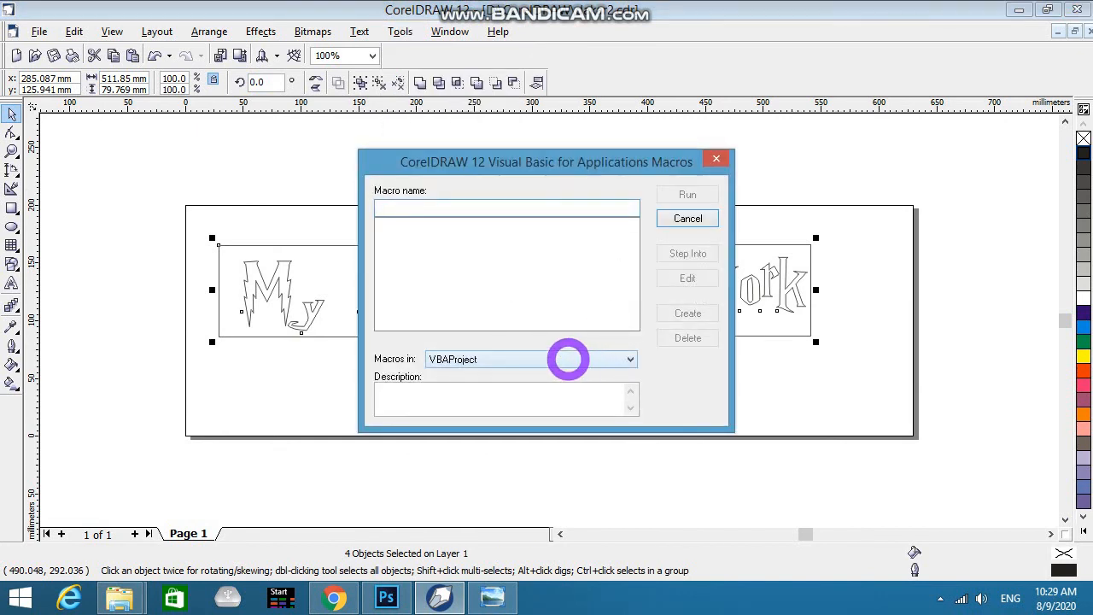
{"action": "left_click", "coordinate": [568, 358]}
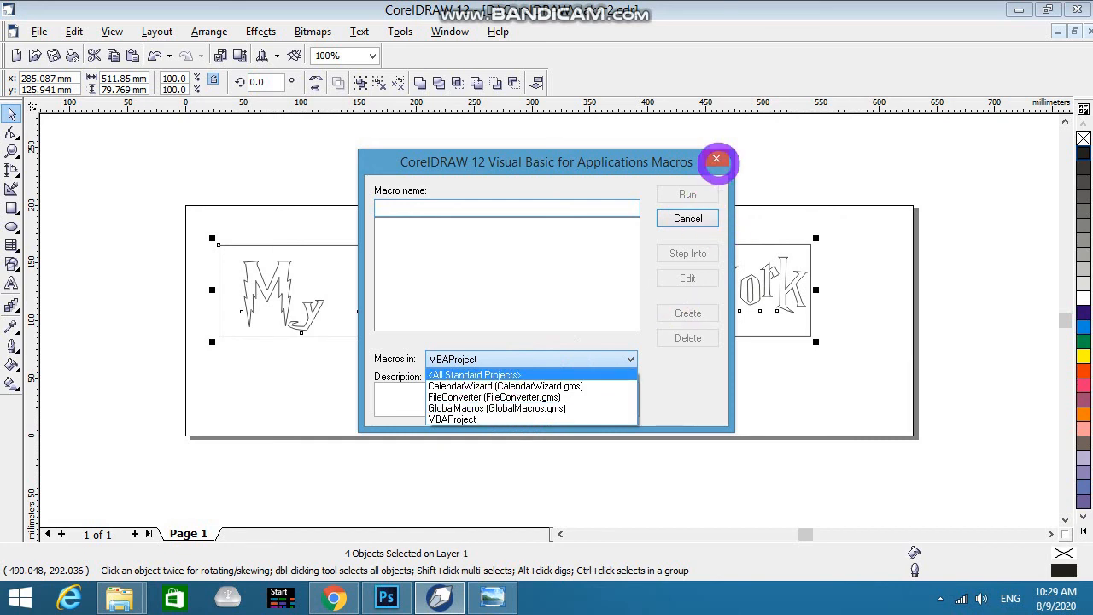
{"action": "left_click", "coordinate": [717, 160]}
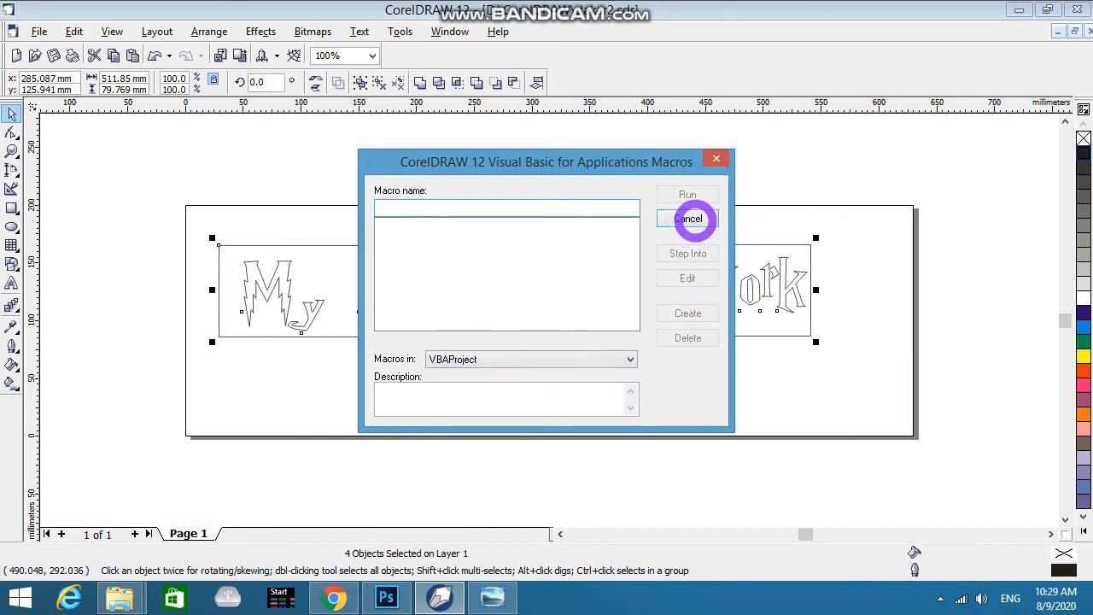
{"action": "left_click", "coordinate": [688, 220]}
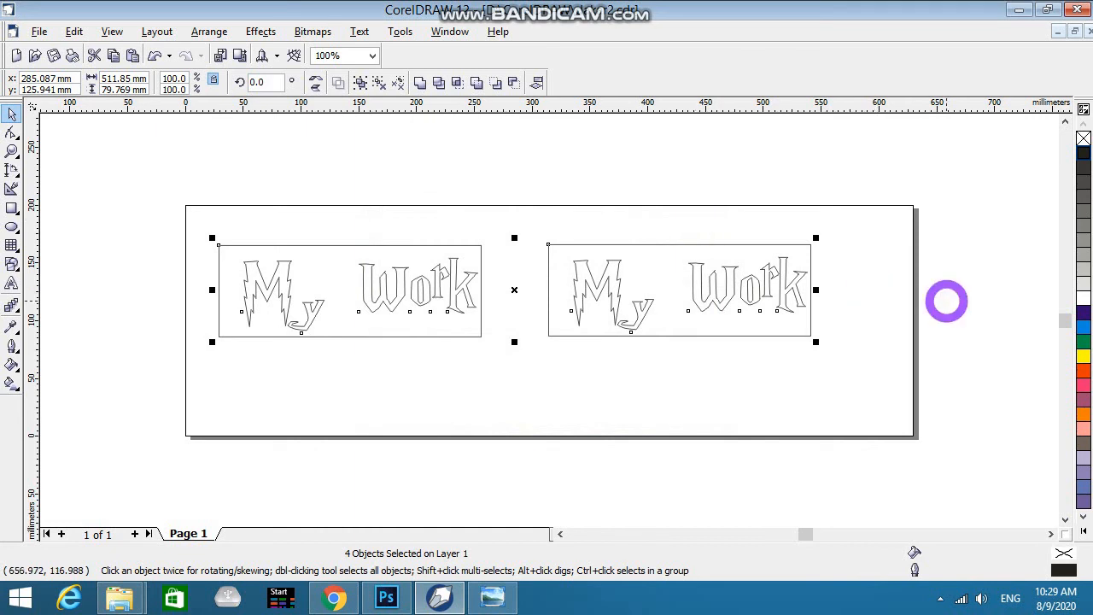
Deselect the two framed designs and dismiss the PointerFocus trial notice
{"action": "left_click", "coordinate": [947, 301]}
{"action": "left_click", "coordinate": [516, 336]}
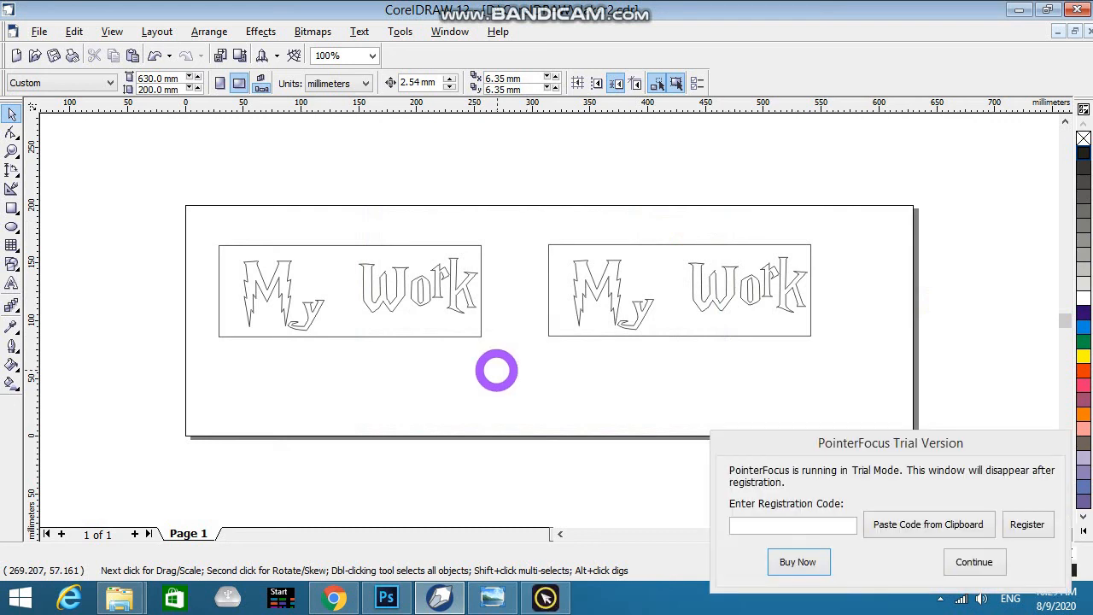
{"action": "left_click", "coordinate": [974, 561]}
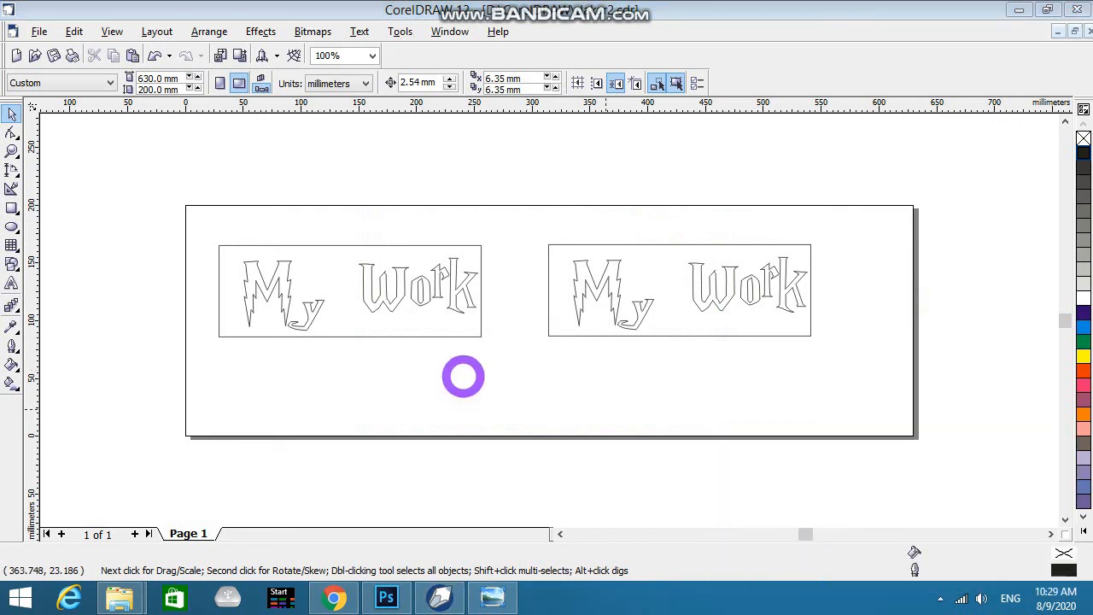